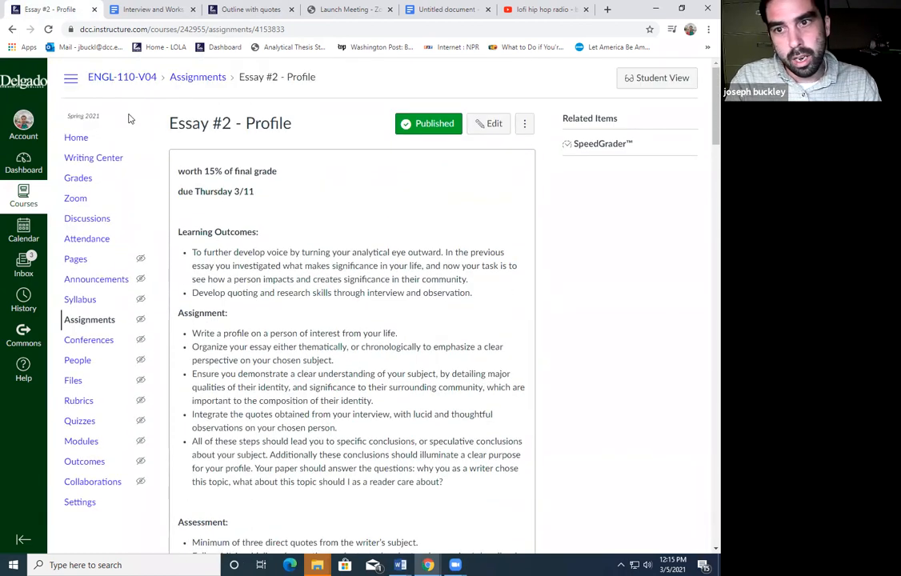
Go to the ENGL-110-V04 course home page from the Essay #2 - Profile assignment
click(92, 138)
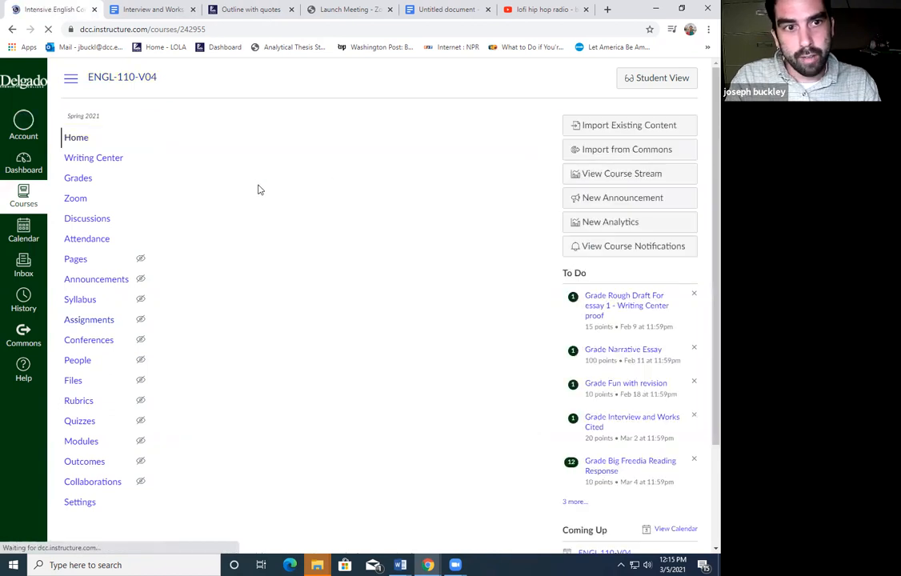
scroll(340, 246, down, 4)
scroll(340, 246, down, 3)
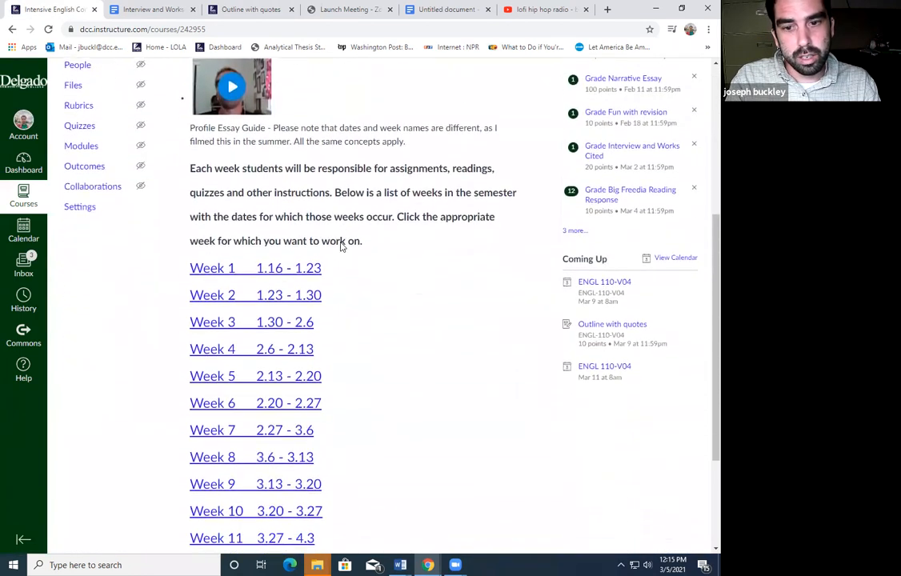
click(304, 359)
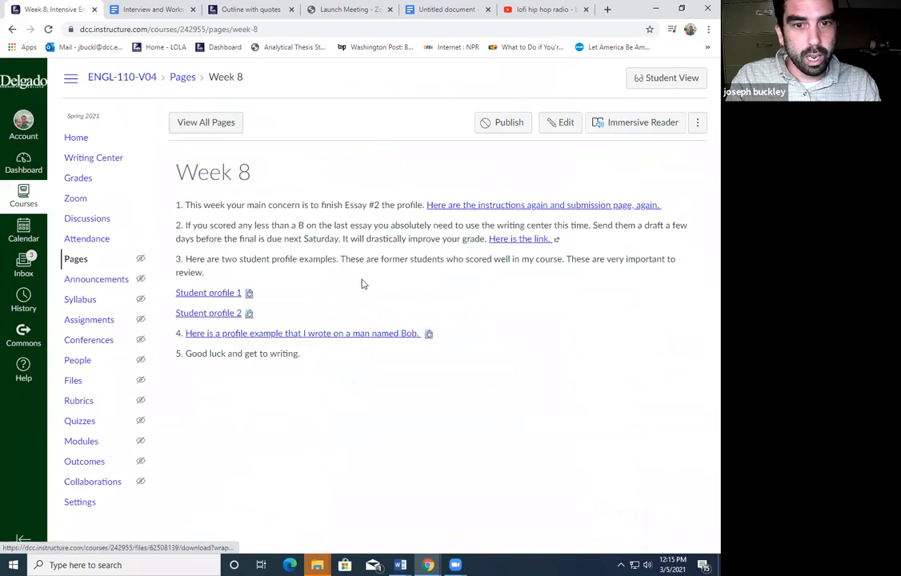
drag(491, 352, 190, 290)
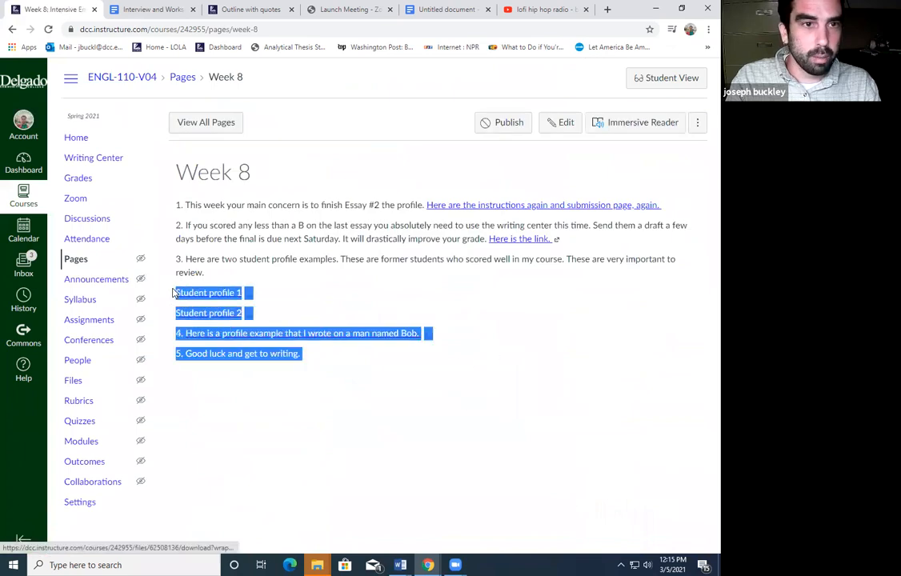
click(420, 247)
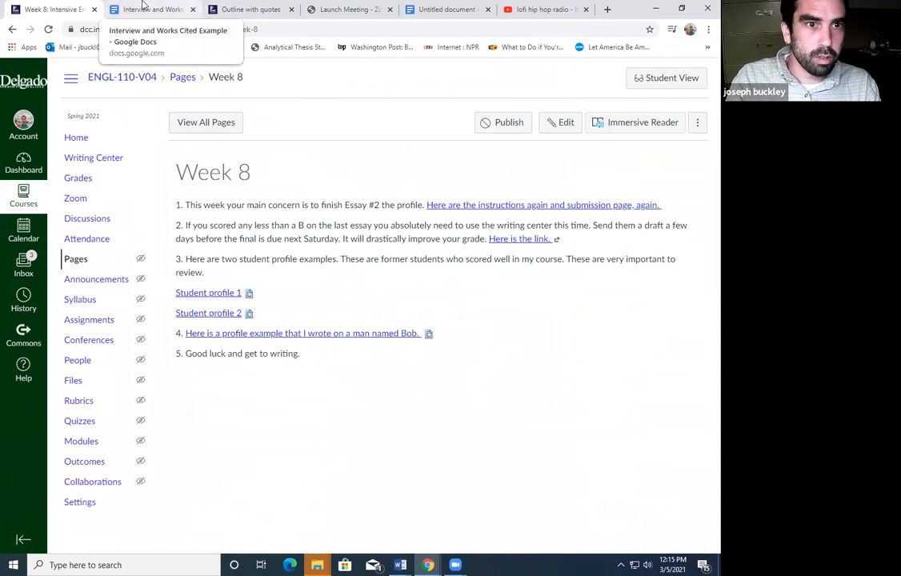
drag(482, 326, 502, 359)
click(503, 362)
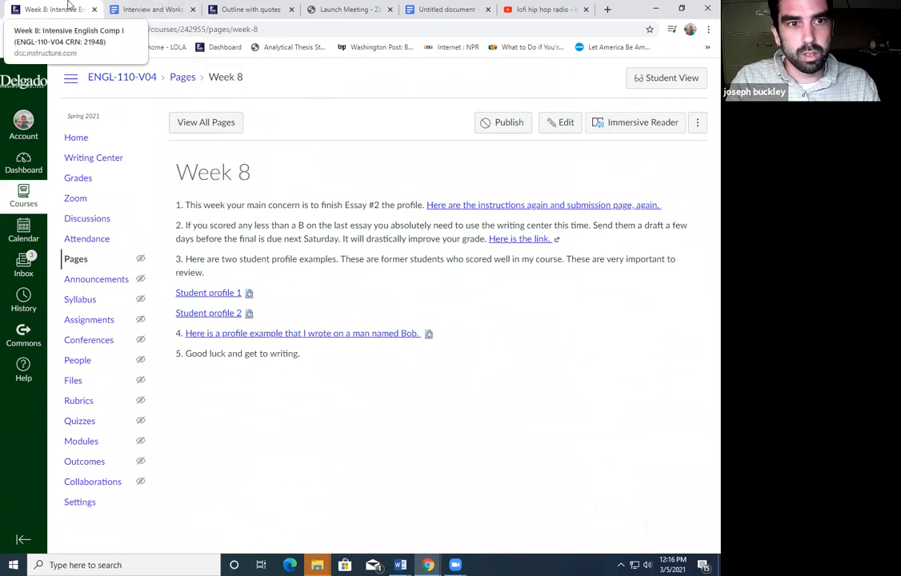
click(108, 135)
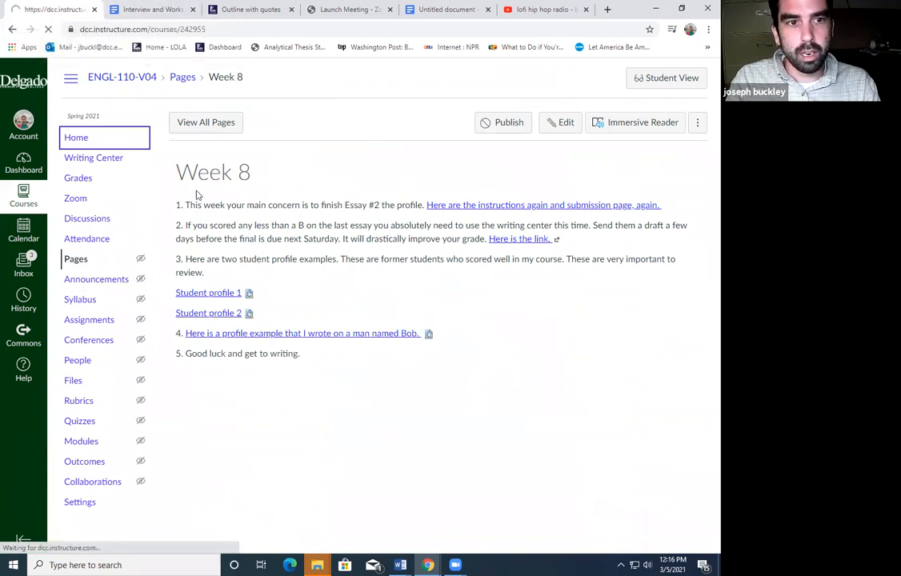
scroll(377, 416, down, 5)
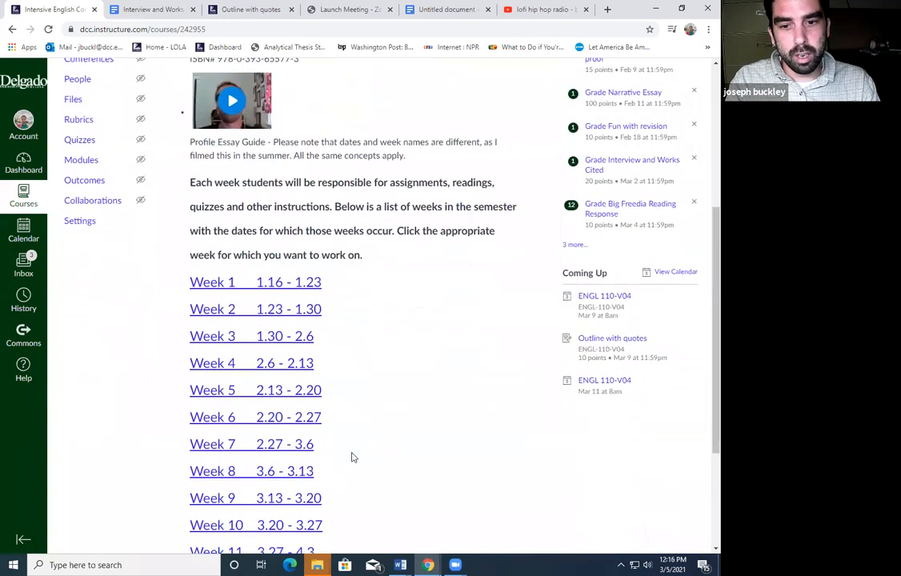
click(310, 448)
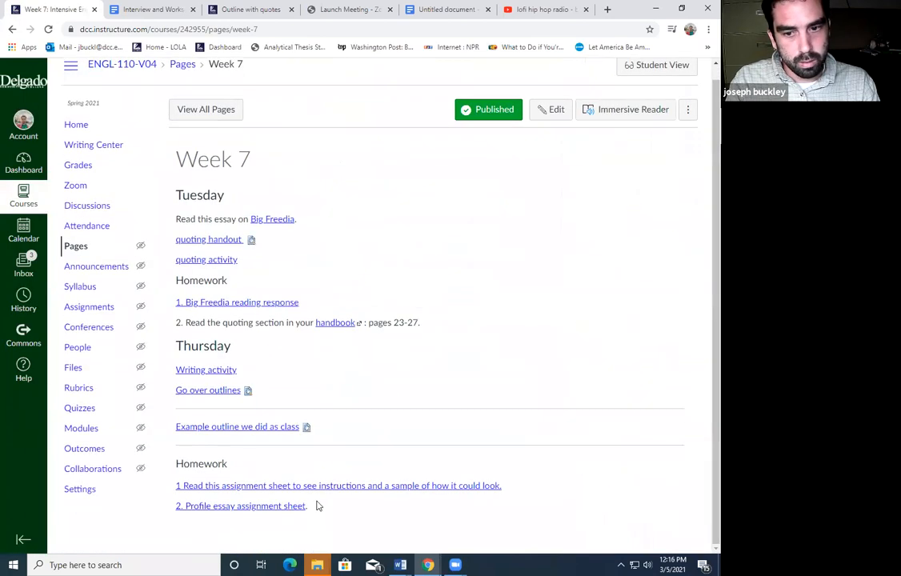
click(302, 506)
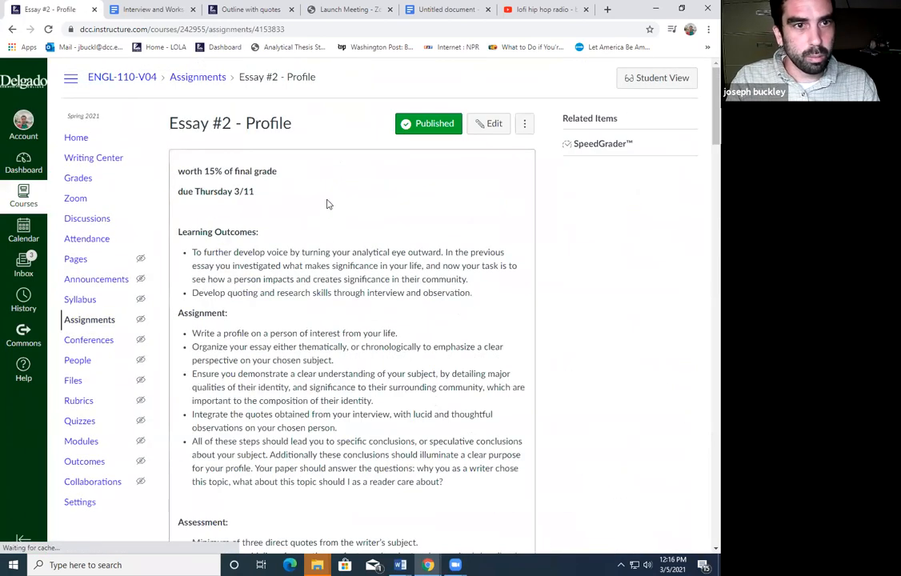
drag(370, 360, 366, 319)
click(366, 320)
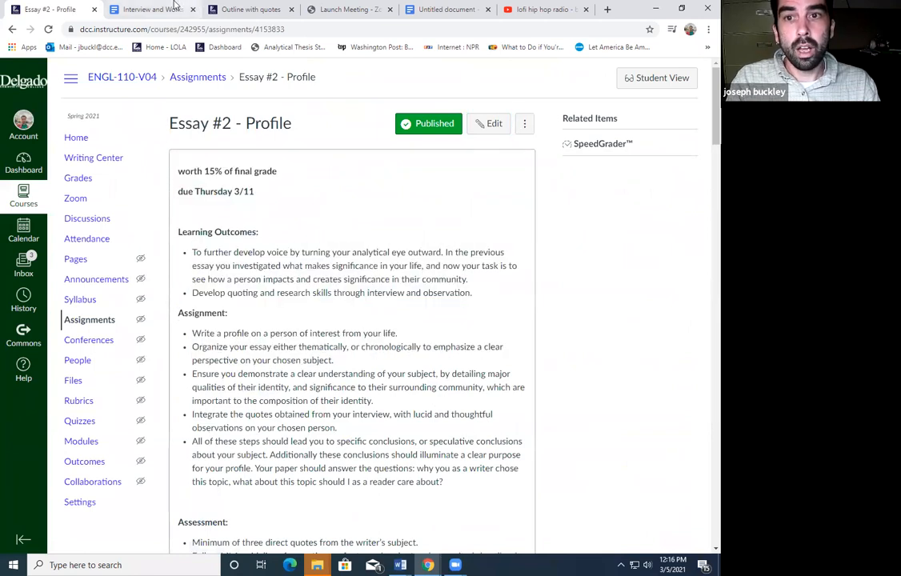
click(175, 6)
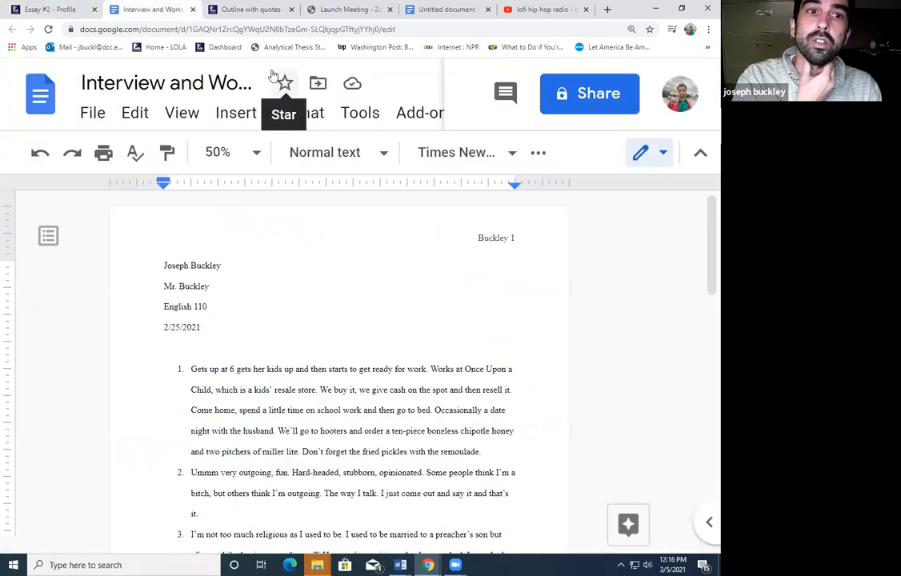
Review the interview doc down to its Works Cited entry, then close the Outline with quotes tab
scroll(489, 258, down, 5)
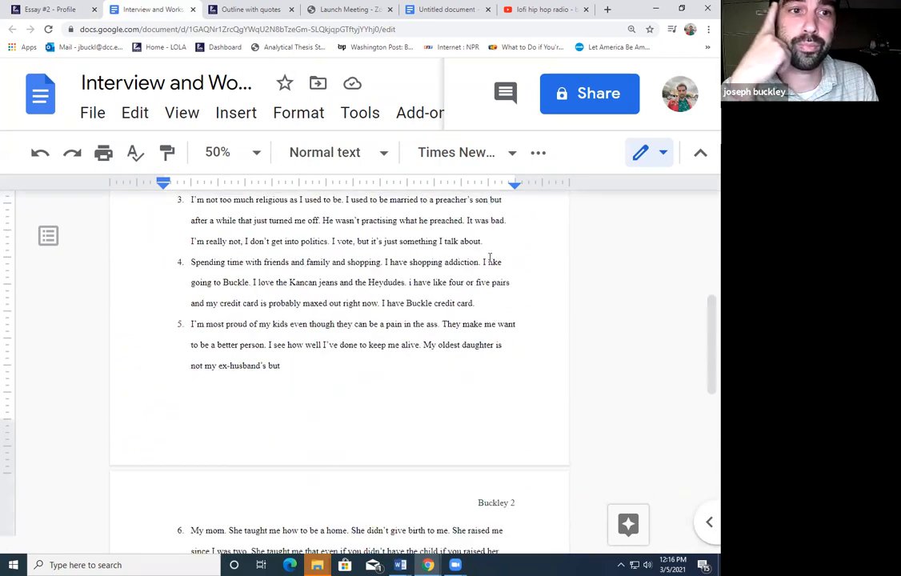
scroll(489, 258, down, 10)
drag(392, 323, 309, 294)
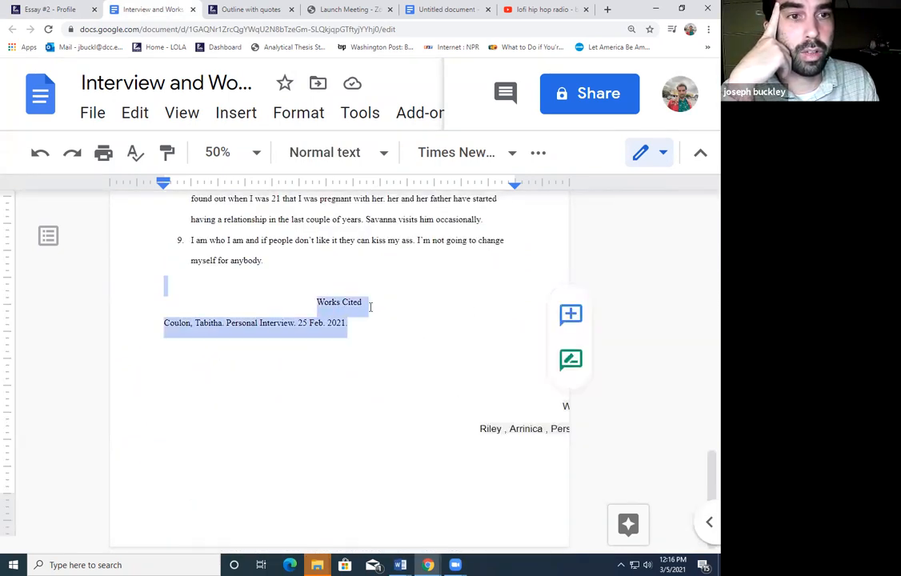
click(412, 319)
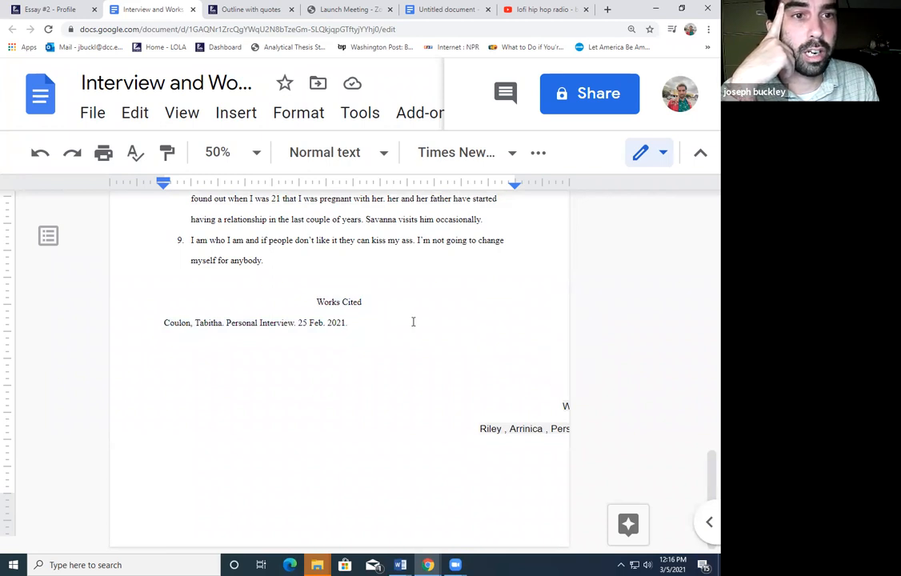
double_click(320, 322)
click(367, 323)
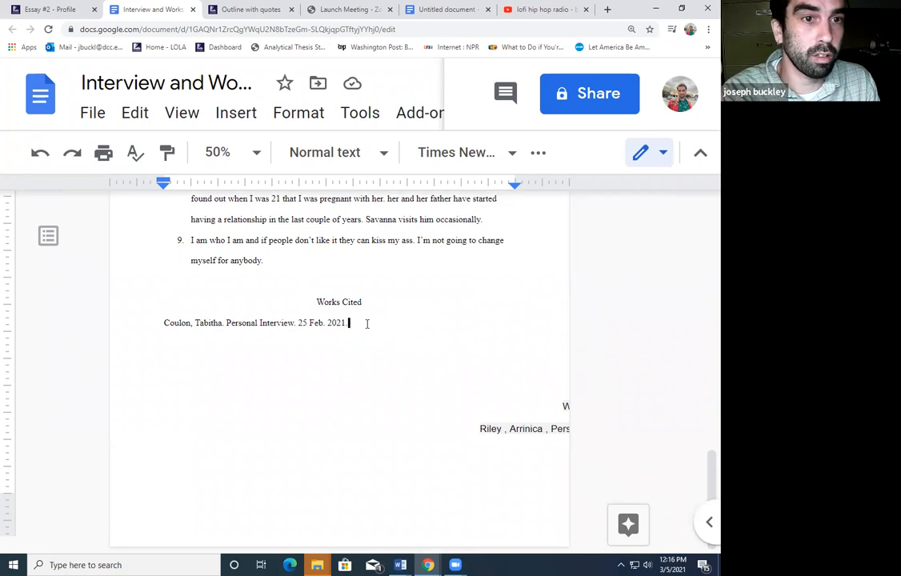
scroll(367, 323, up, 6)
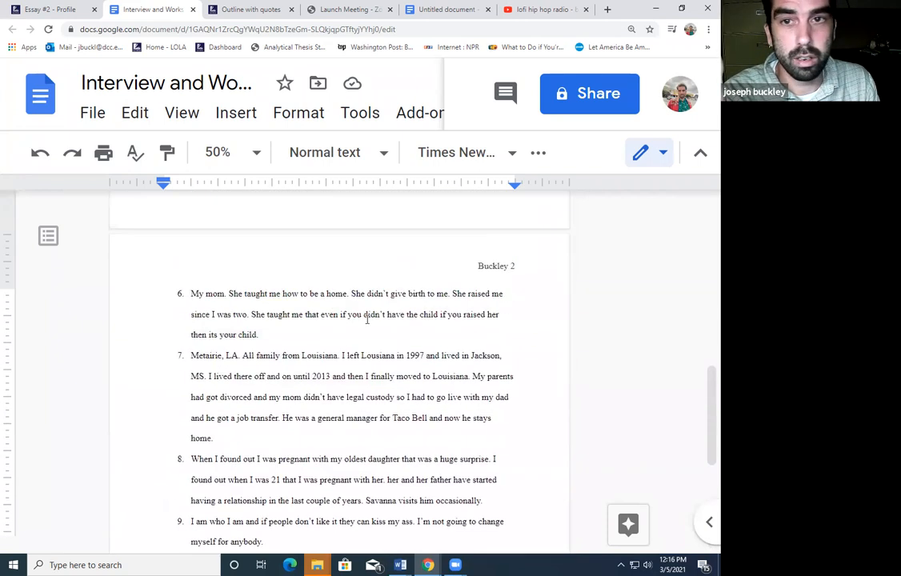
click(261, 6)
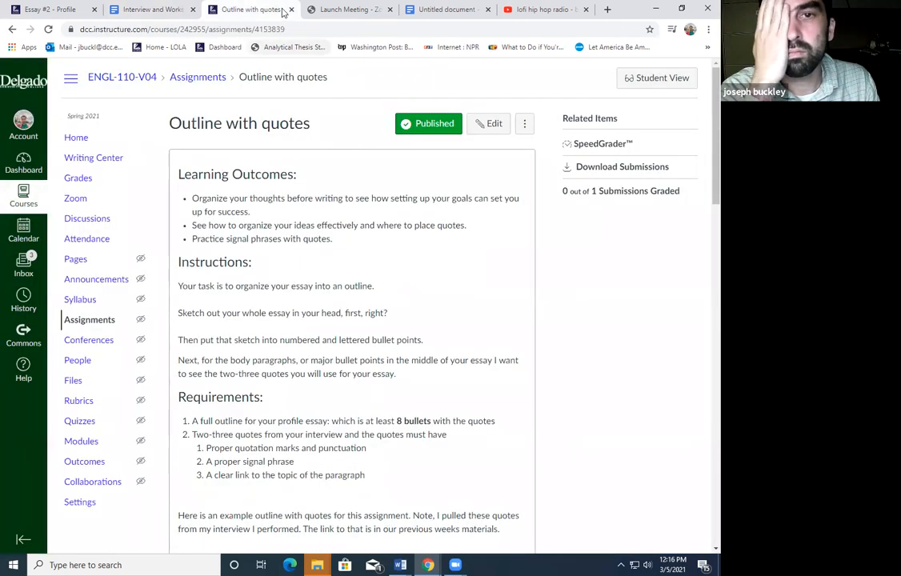
click(292, 9)
Switch to the untitled document and zoom the page view to 50%
click(328, 8)
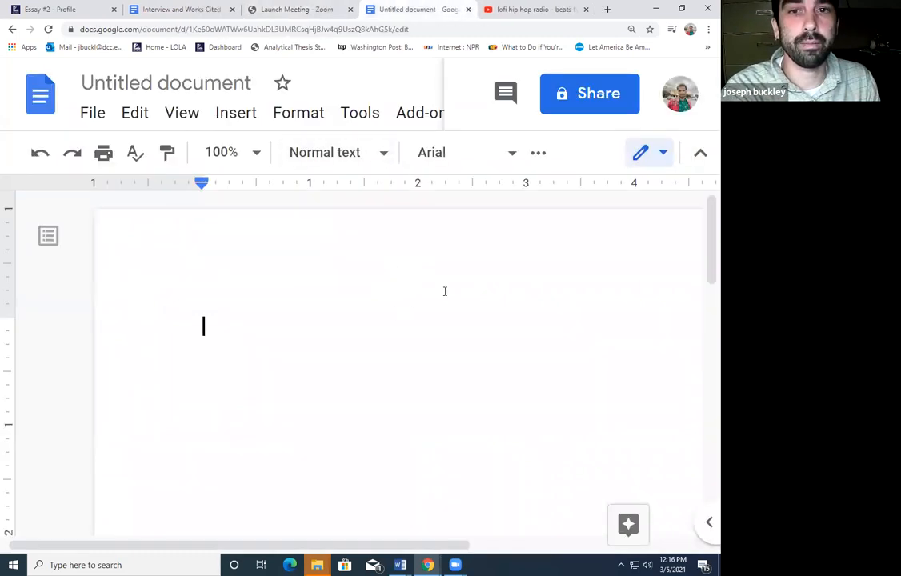
click(256, 154)
click(232, 248)
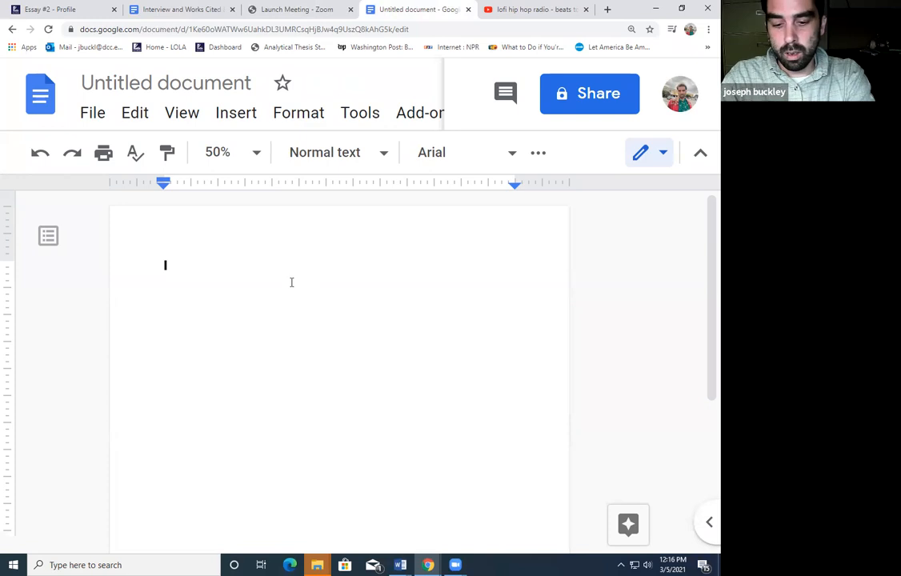
Type the heading lines: student's name, instructor's name, English 101, and 3.5.2021
text(Joseph bu)
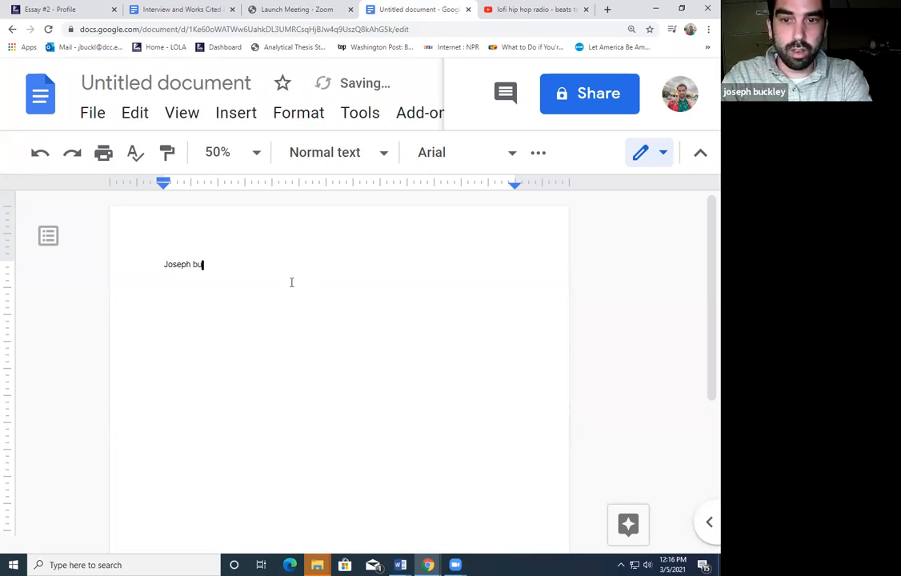
key(BackSpace)
key(BackSpace)
text(Buckley)
key(Return)
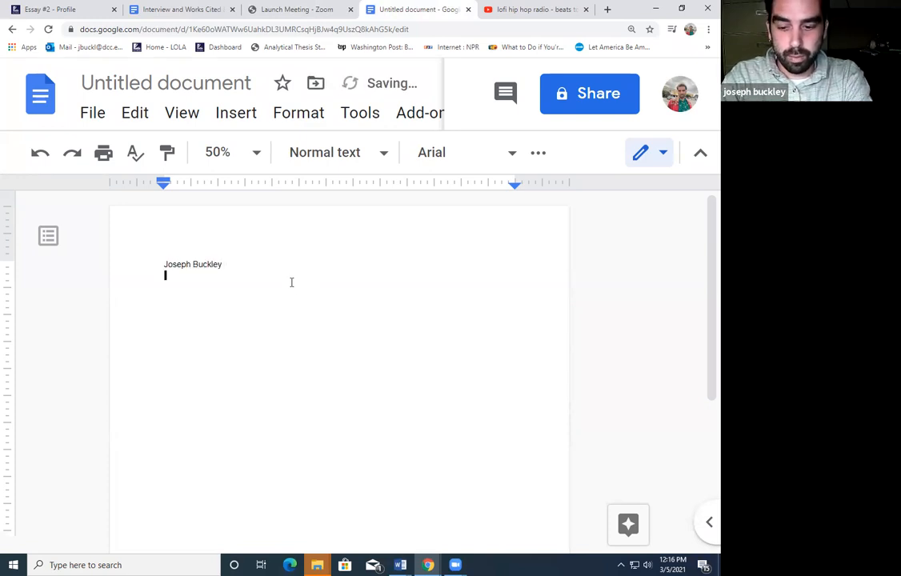
text(Mr. Buckley)
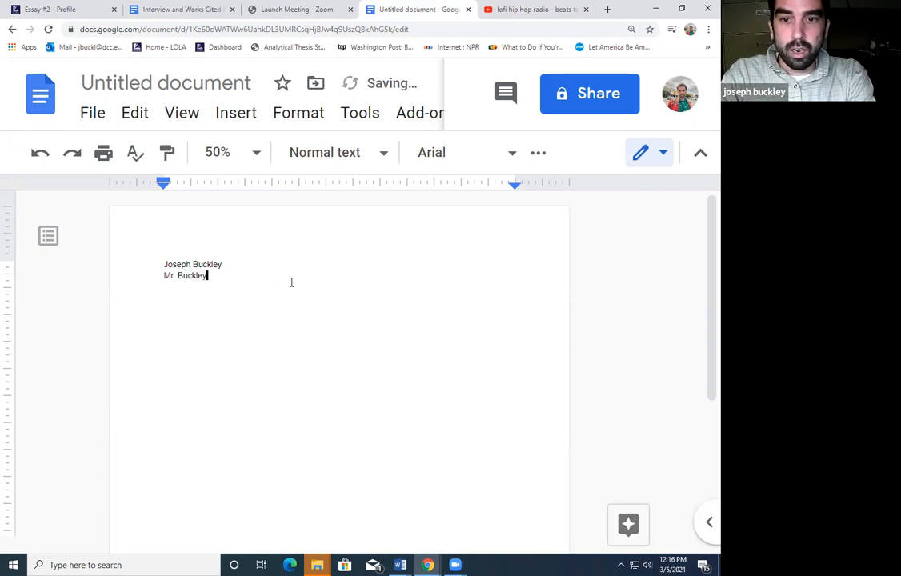
key(Return)
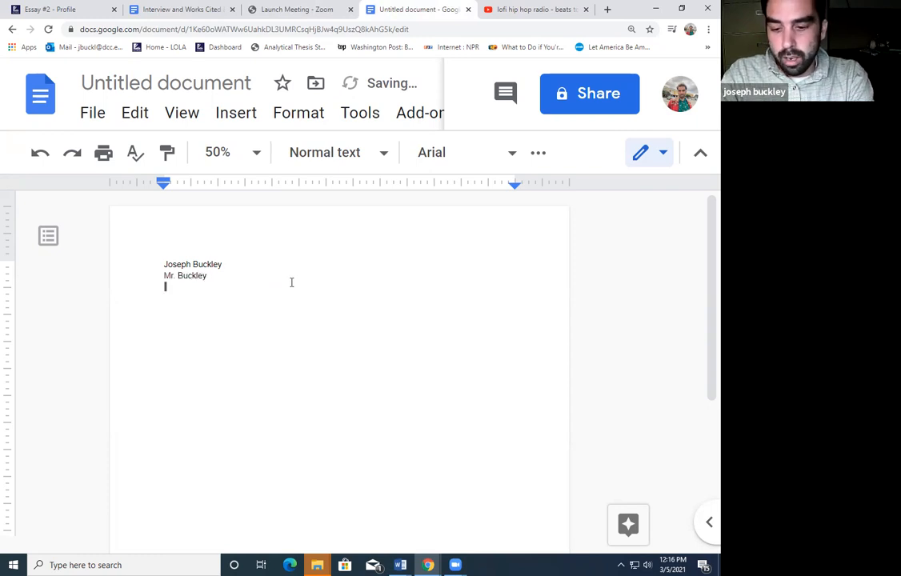
text(English)
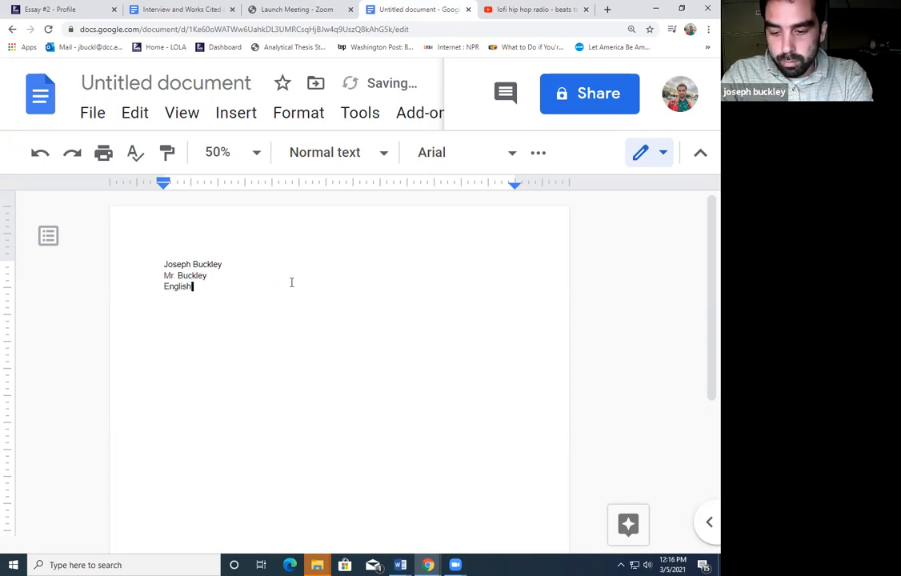
text( 110)
key(BackSpace)
key(BackSpace)
text(01)
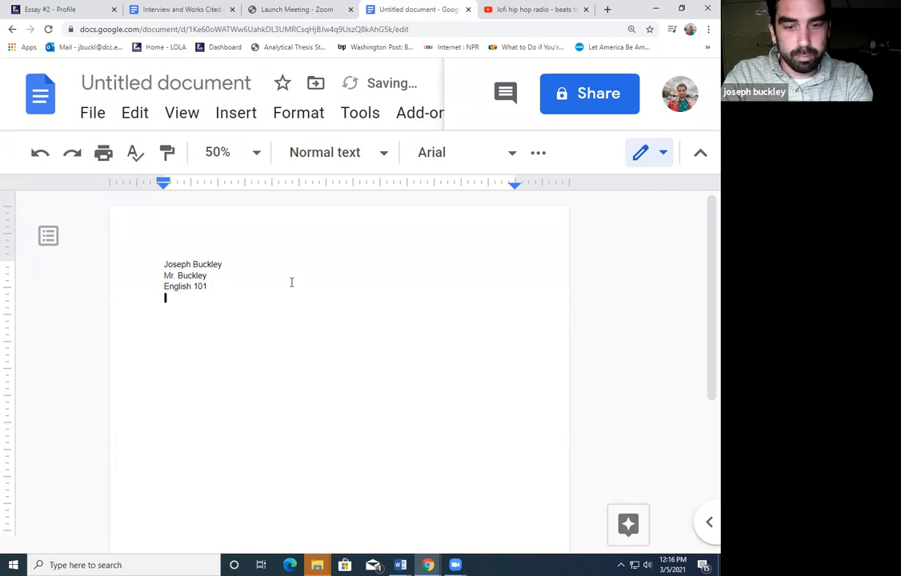
text(3)
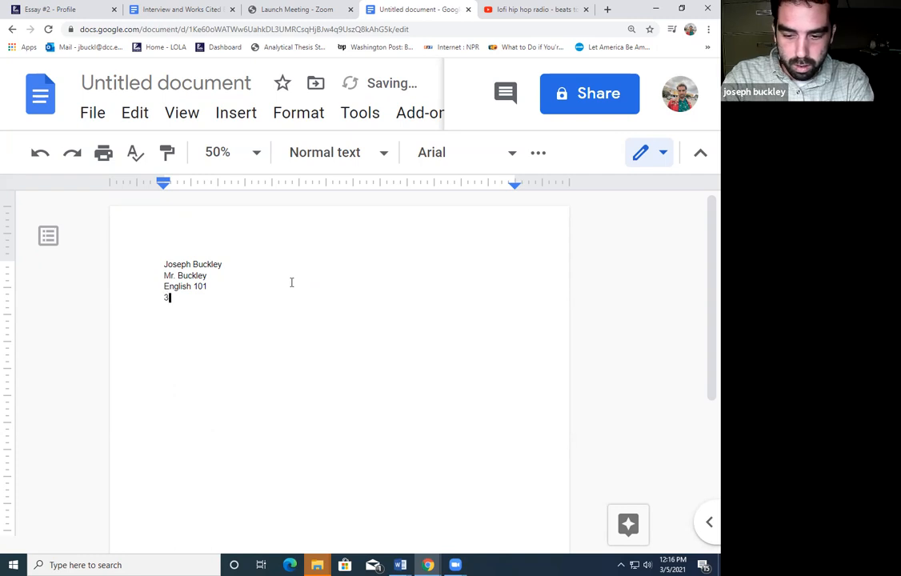
text(.5.2021)
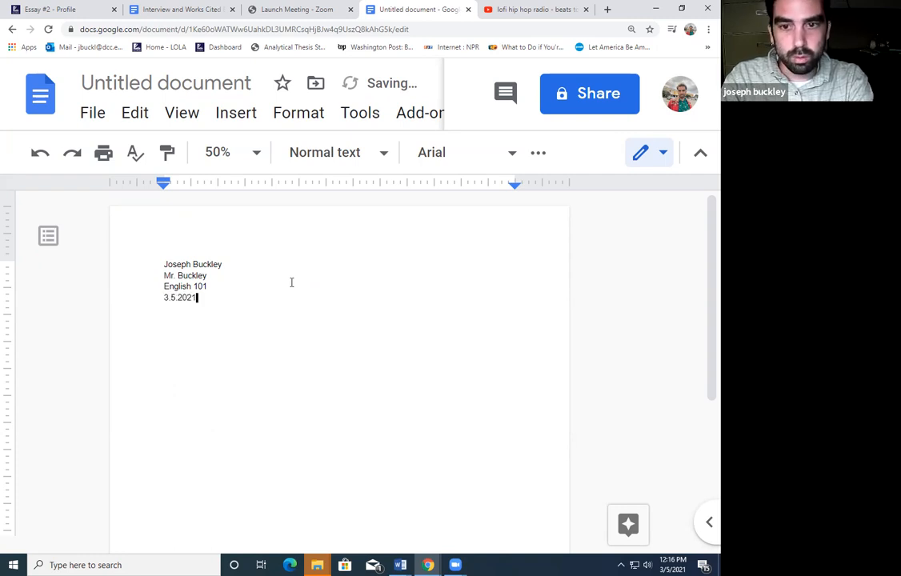
click(541, 157)
Center the line below the heading and type the title 'A Metairie With A Heart Of Gold'
click(455, 199)
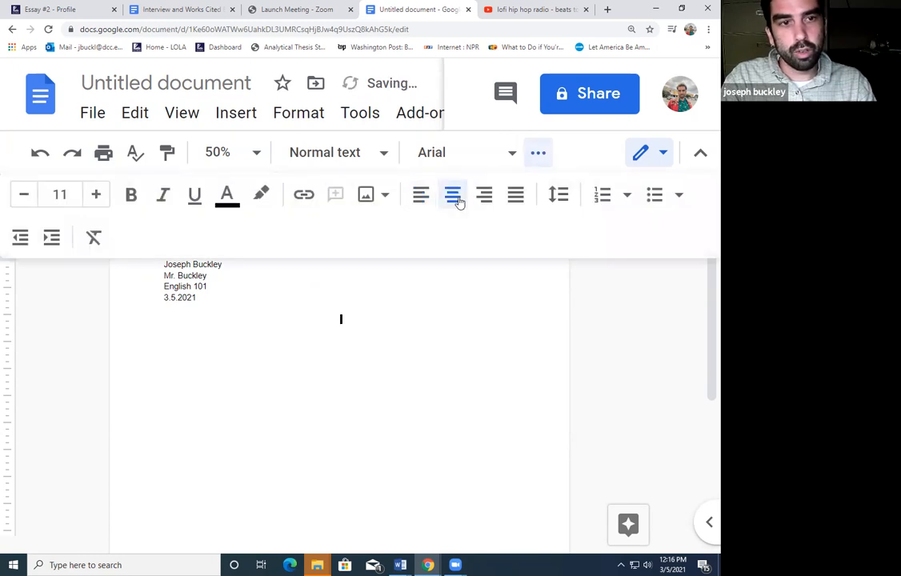
click(503, 152)
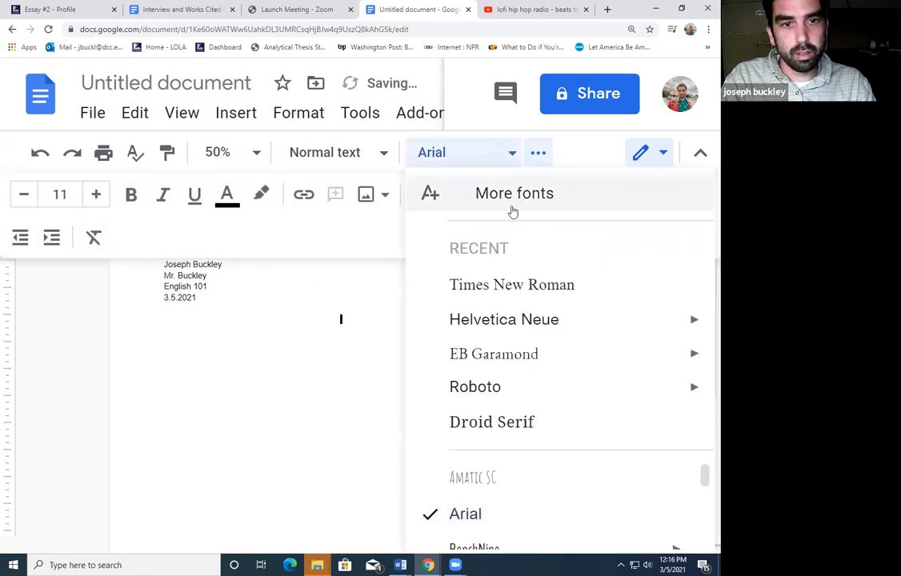
click(513, 158)
key(ctrl+l)
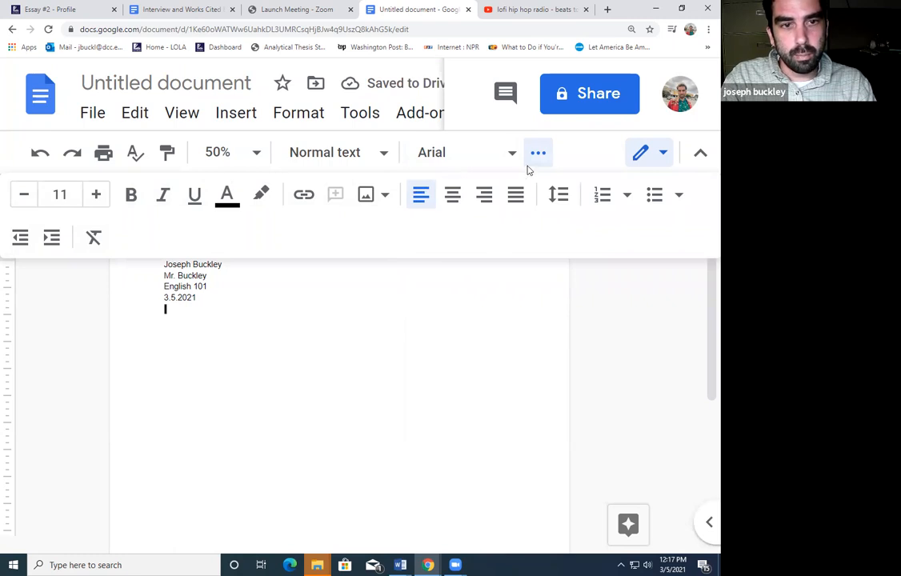
click(539, 157)
click(539, 157)
click(452, 194)
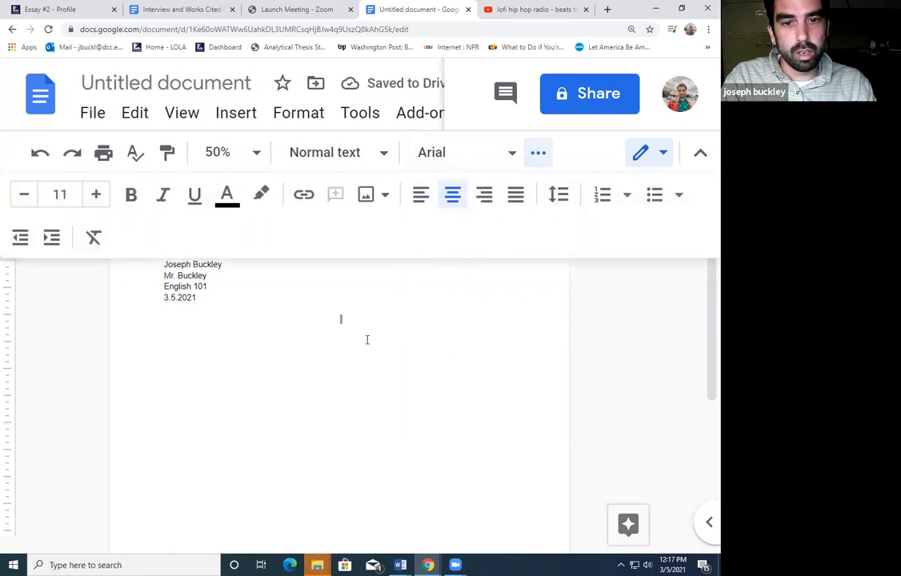
click(539, 153)
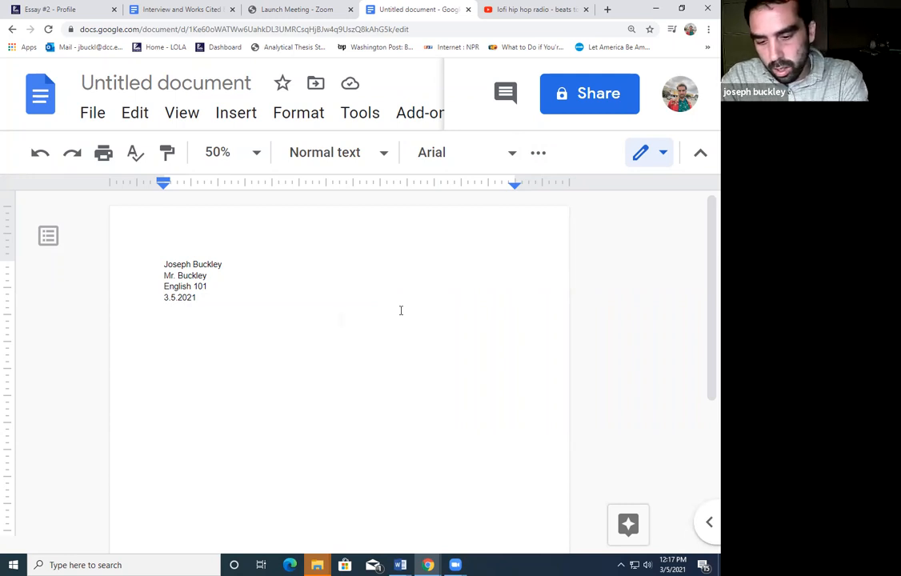
text(A Met)
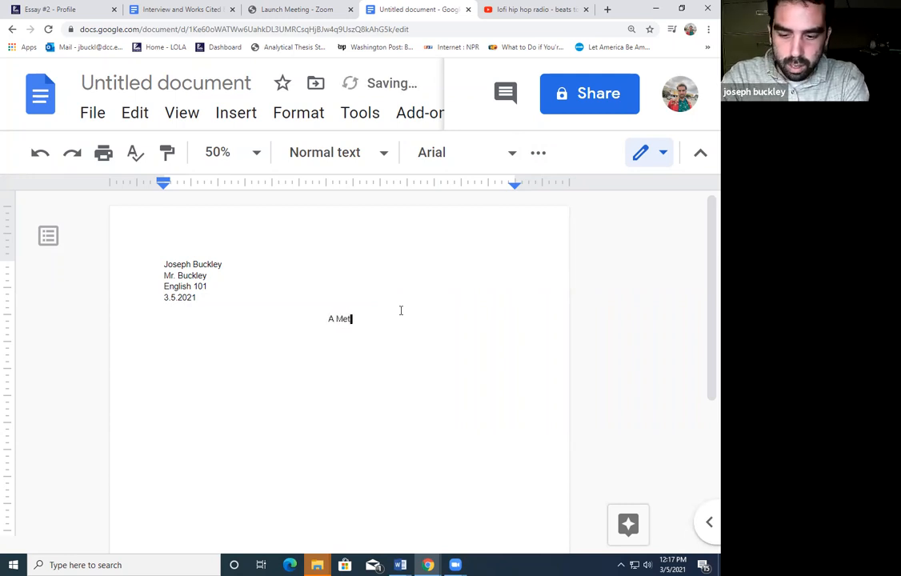
text(airie )
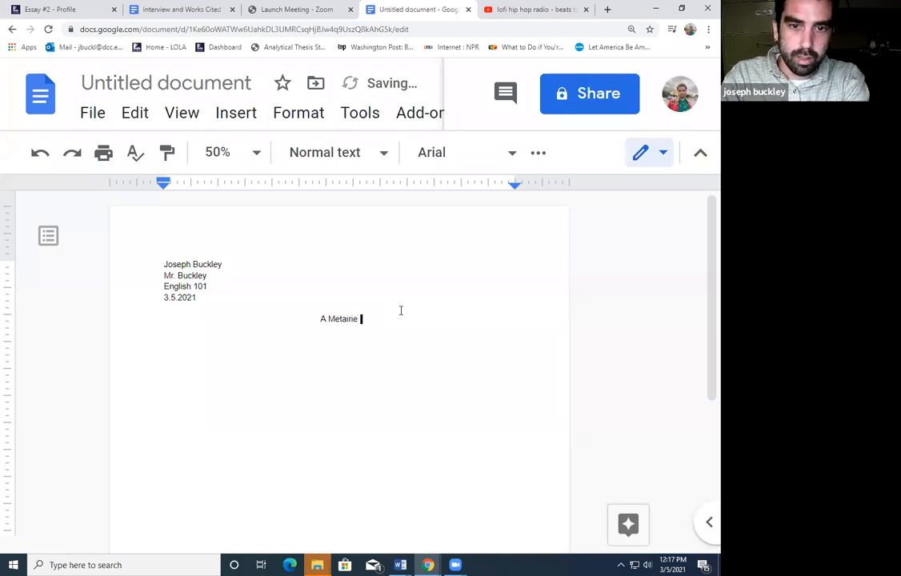
text(With )
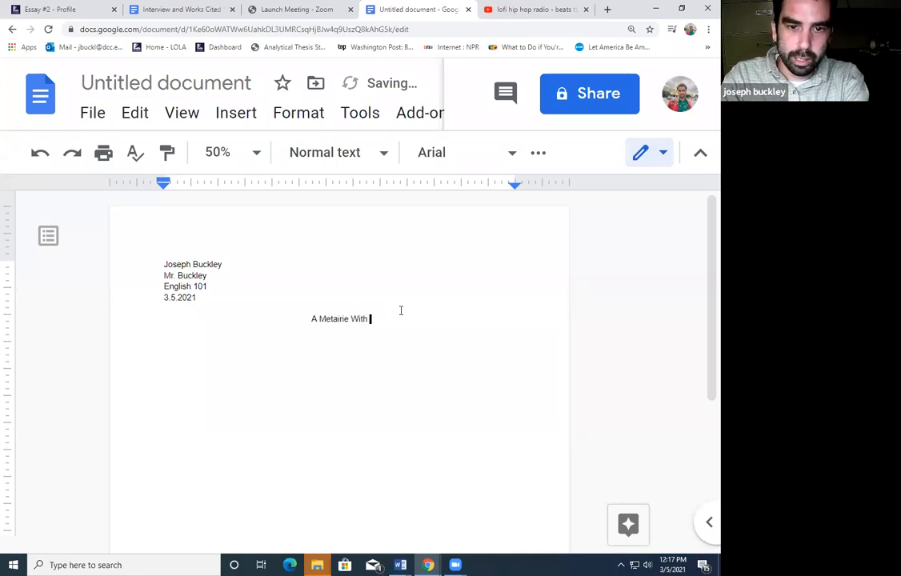
text(A Heart )
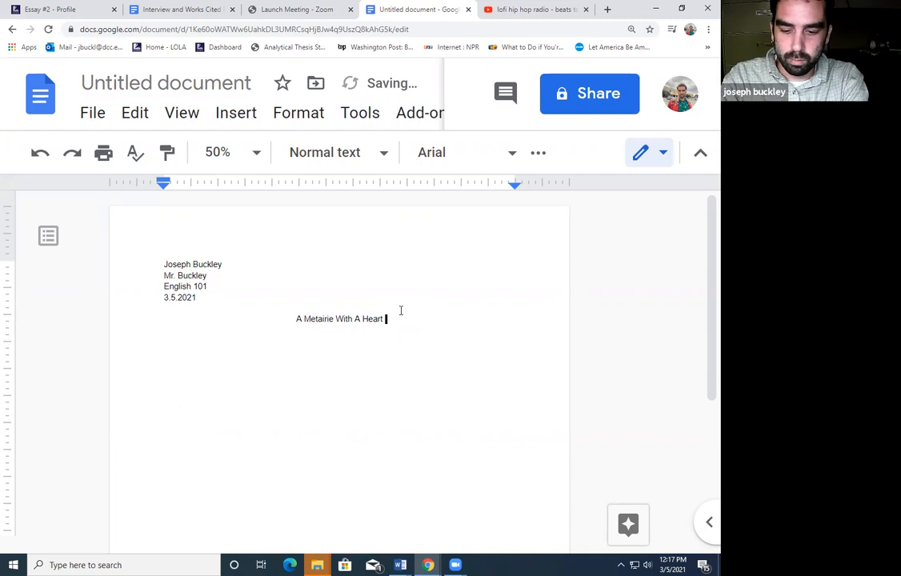
text(Of Gold)
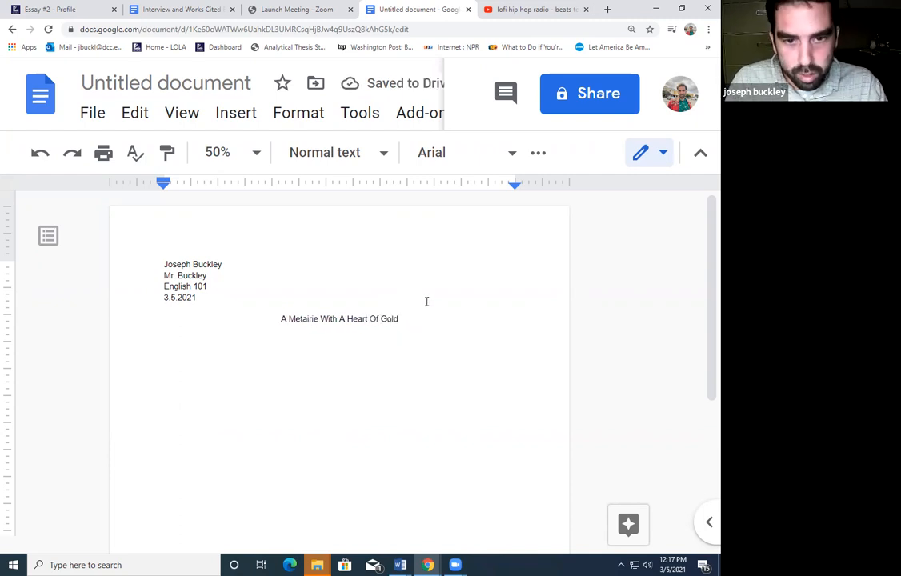
click(438, 234)
Put the student's surname and an automatic page number in the page header
double_click(438, 234)
text(Buckley)
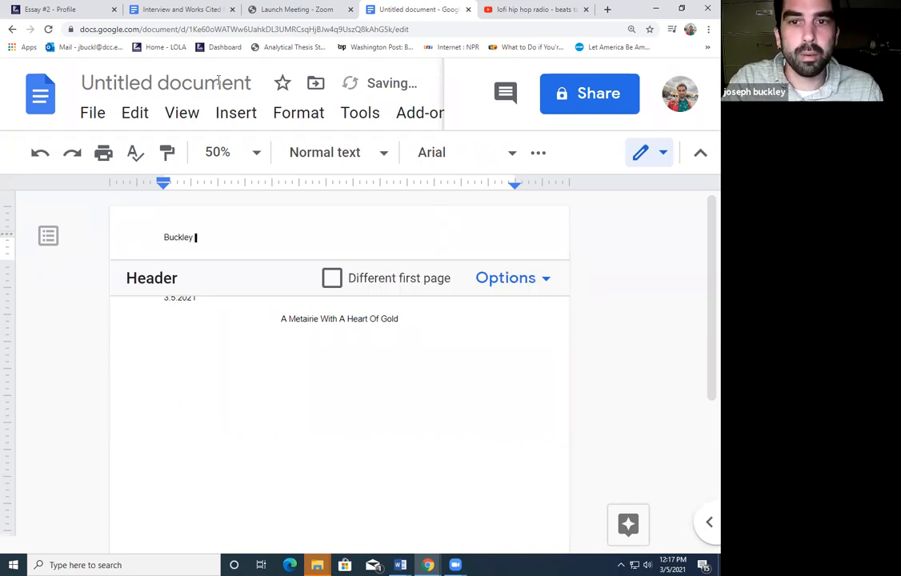
click(236, 113)
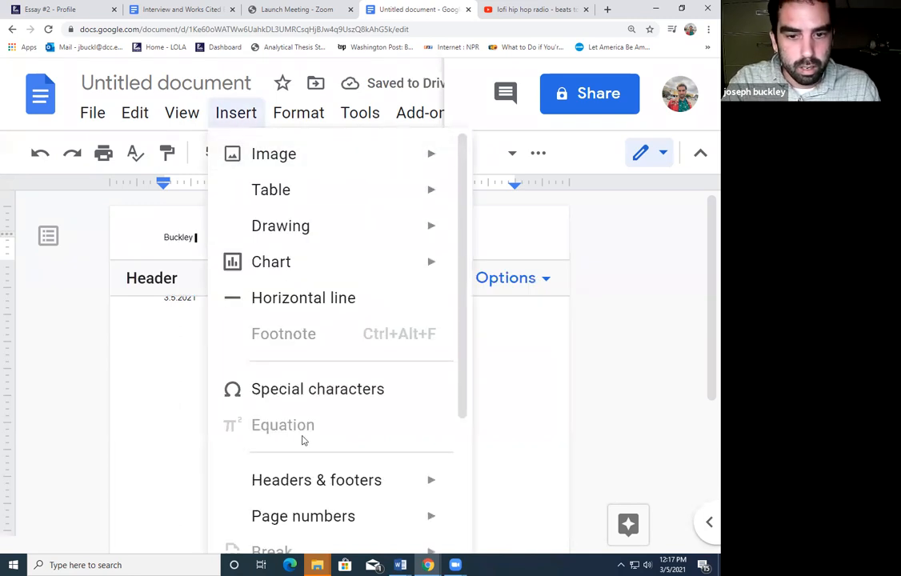
scroll(304, 445, down, 1)
mouse_move(419, 442)
click(520, 235)
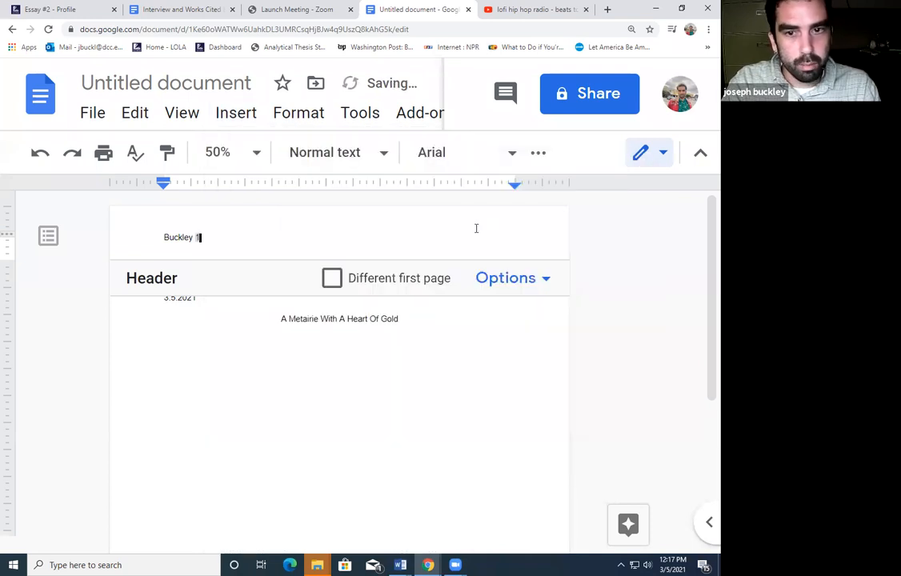
click(454, 388)
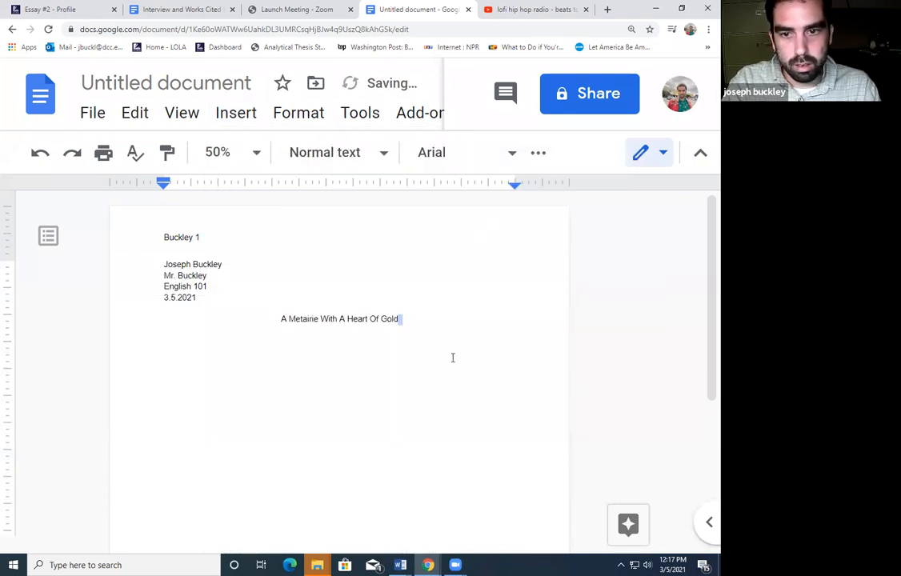
triple_click(452, 356)
click(448, 342)
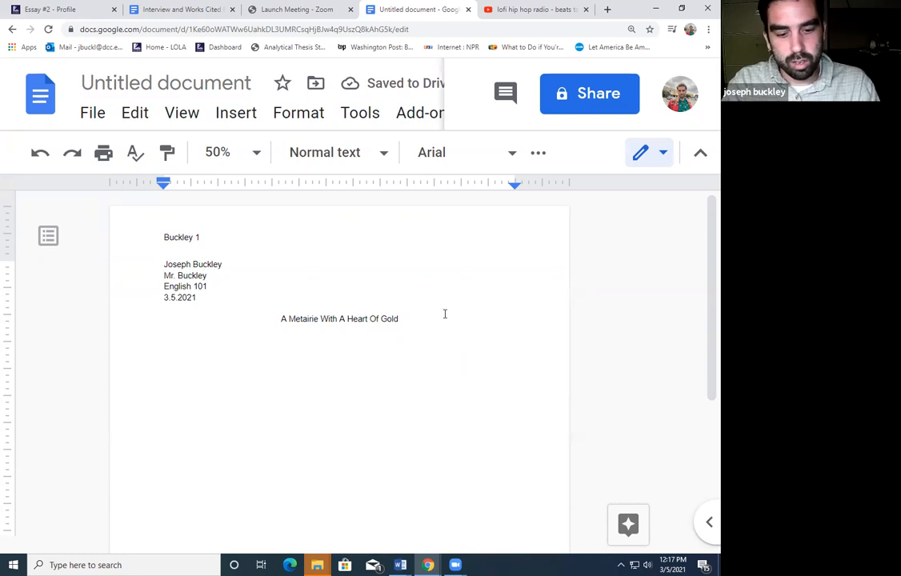
Add a new empty line after the title 'A Metairie With A Heart Of Gold' and left-align it
key(Return)
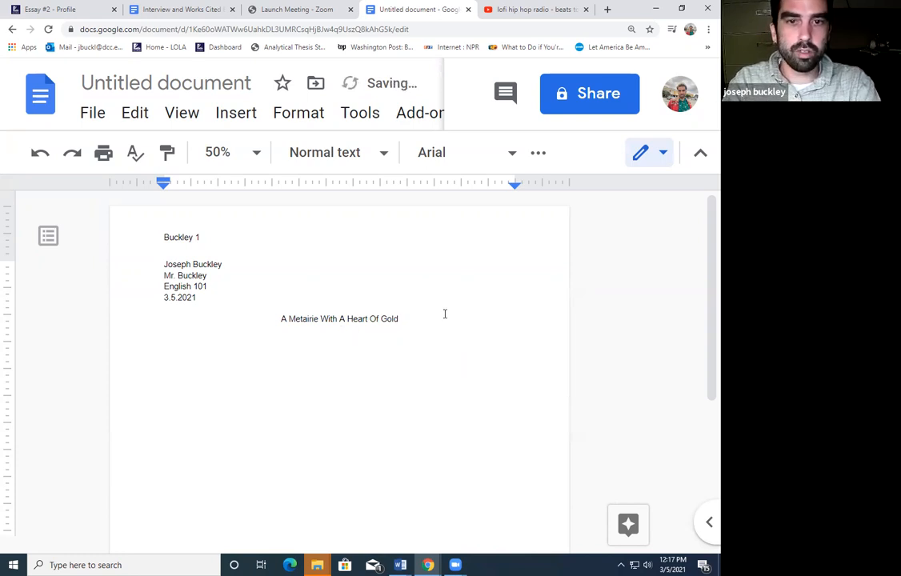
key(Return)
key(ctrl+shift+l)
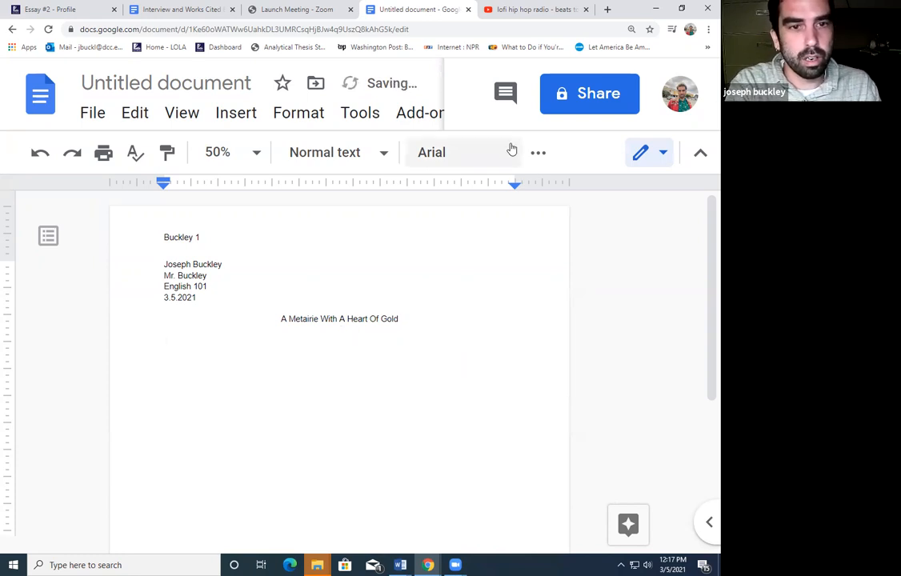
click(538, 152)
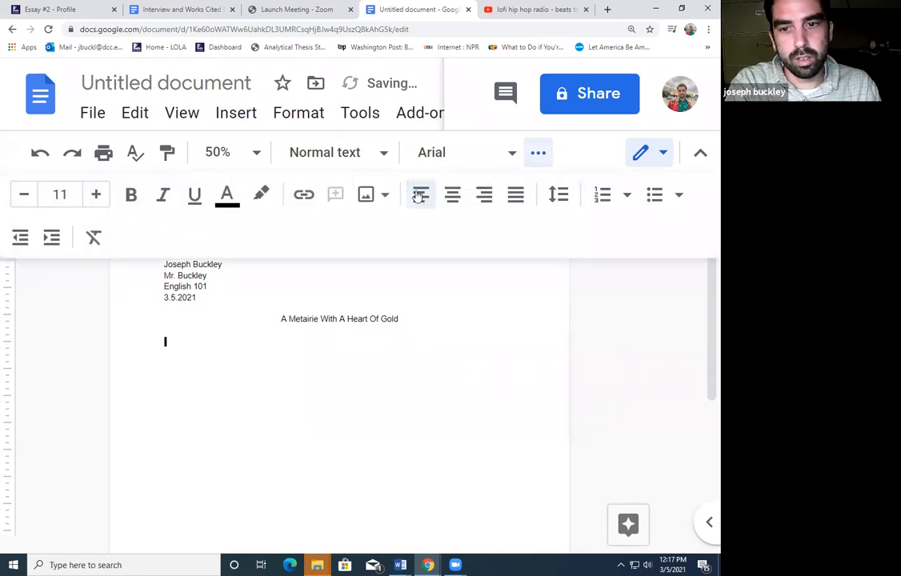
Read through the numbered answers in the Interview and Works Cited document, then return to the essay
click(171, 7)
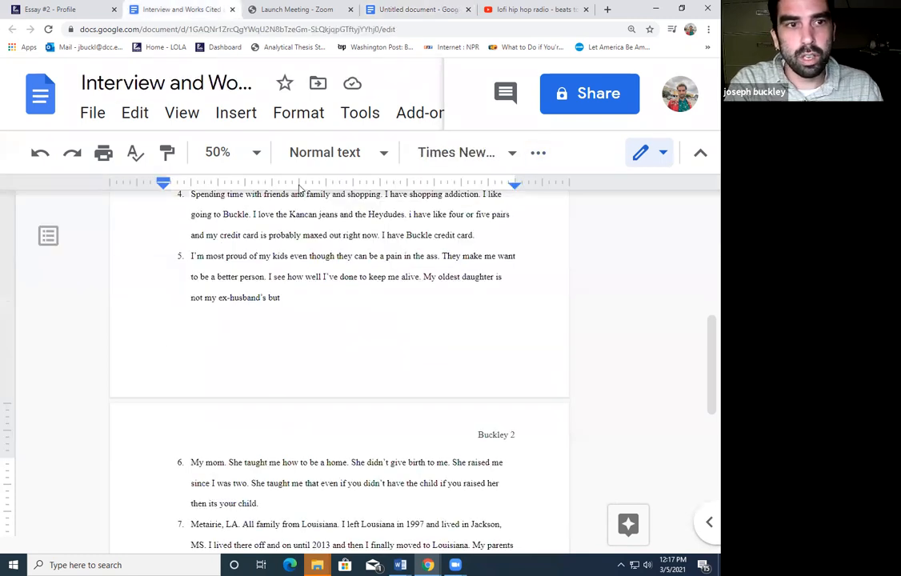
scroll(335, 314, up, 2)
scroll(334, 314, up, 3)
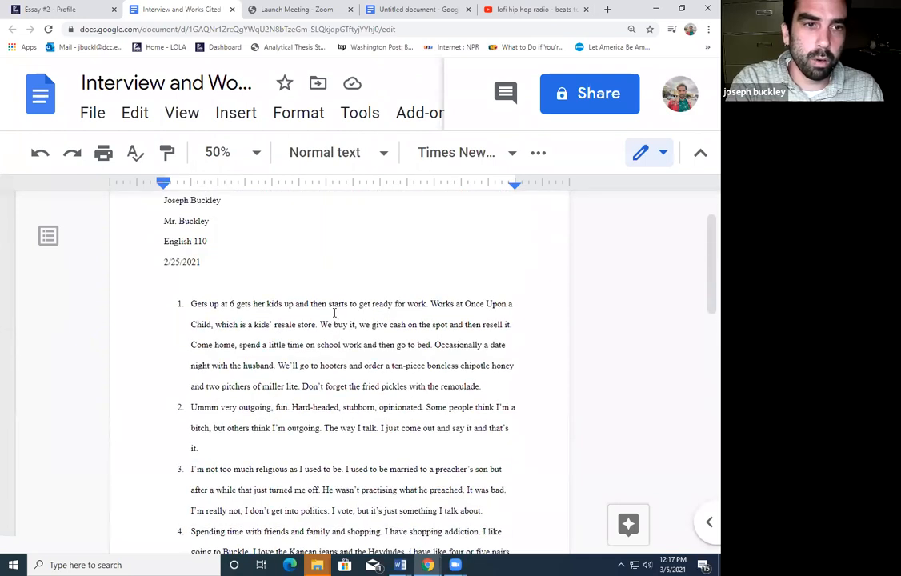
scroll(335, 314, up, 1)
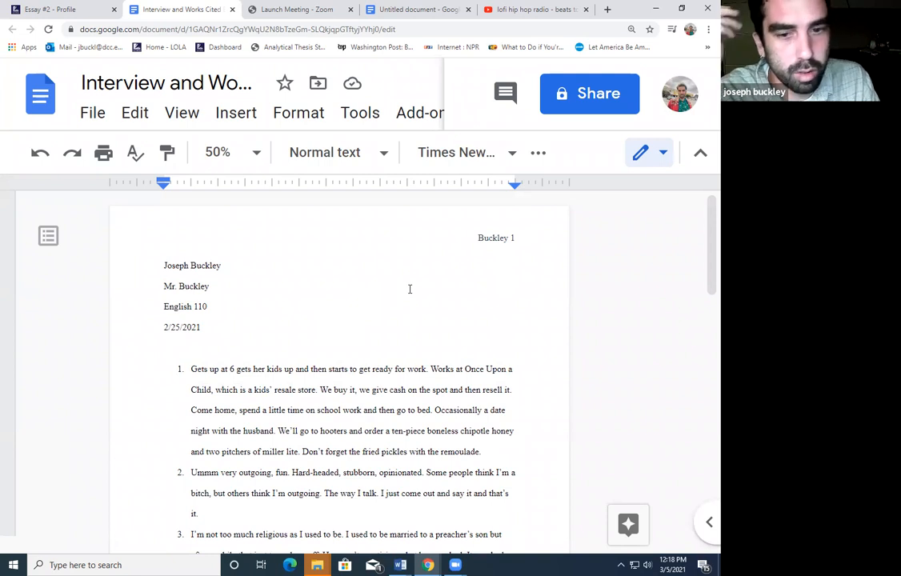
scroll(537, 280, down, 3)
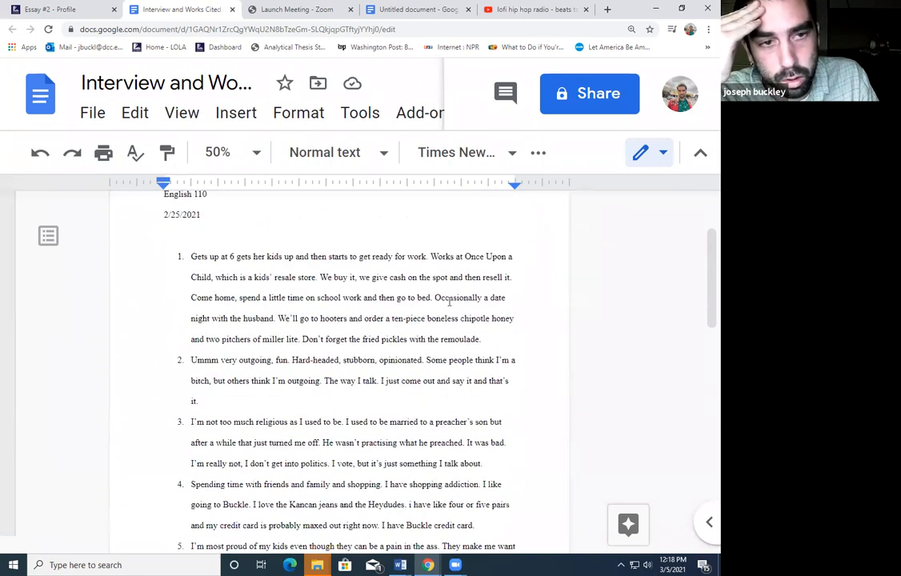
scroll(437, 298, down, 2)
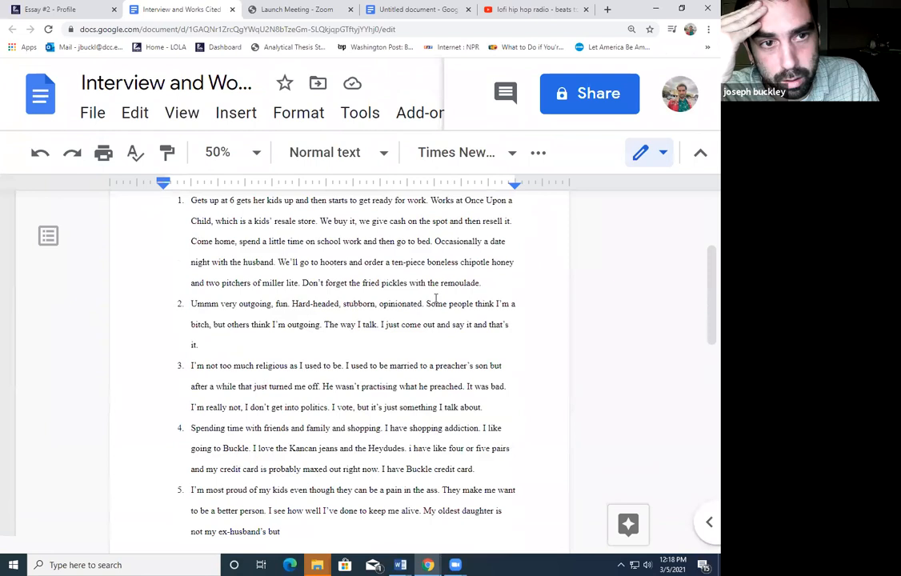
scroll(436, 297, up, 2)
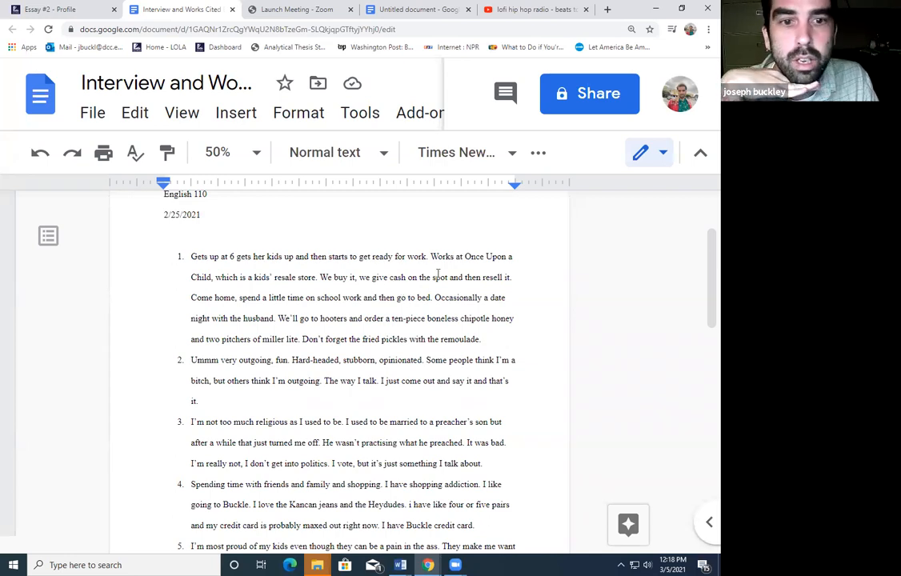
drag(192, 256, 459, 297)
click(460, 296)
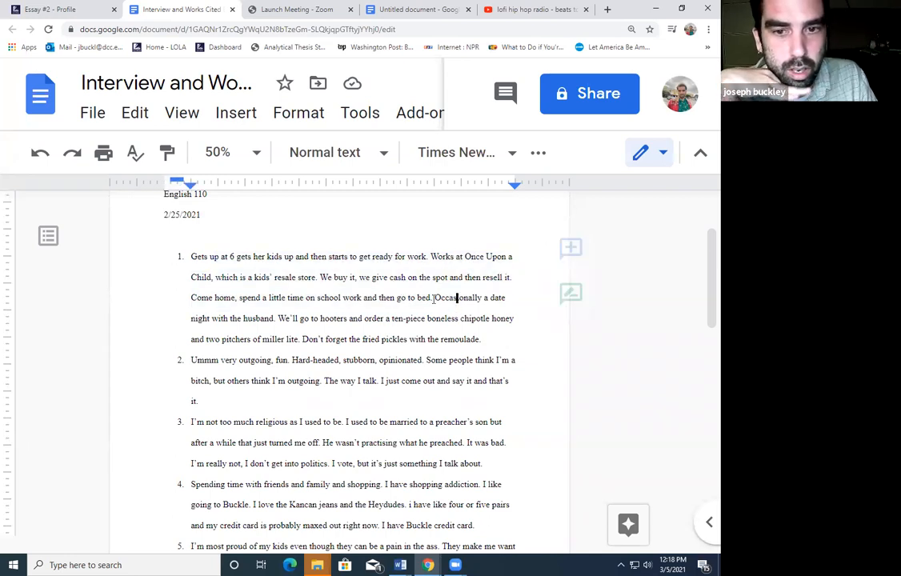
key(Down)
key(Down)
key(Down)
key(Down)
scroll(448, 304, down, 1)
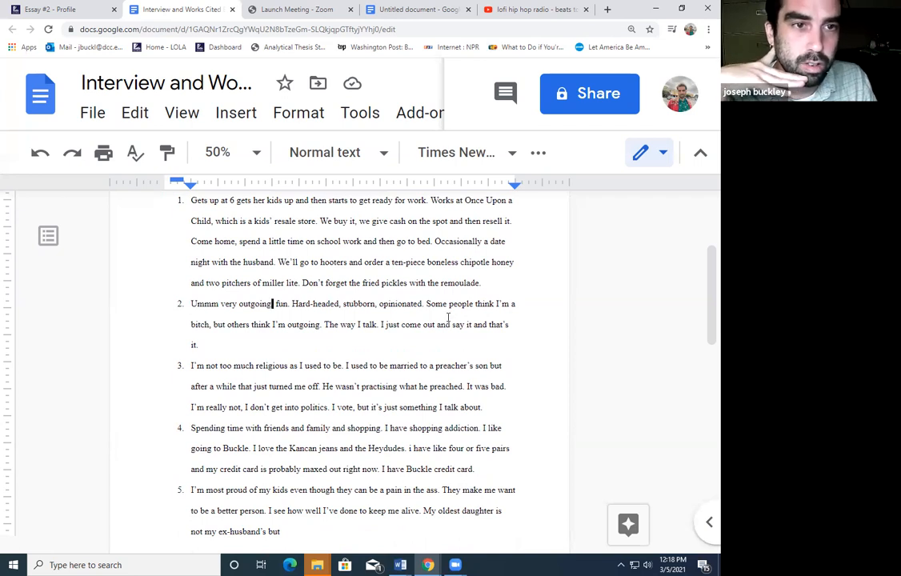
scroll(446, 314, down, 2)
scroll(416, 306, down, 3)
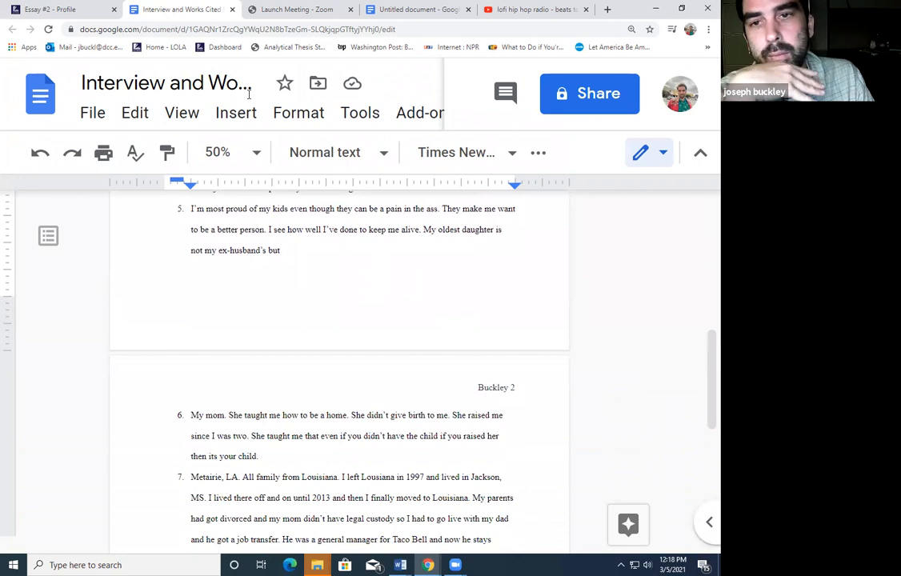
click(382, 8)
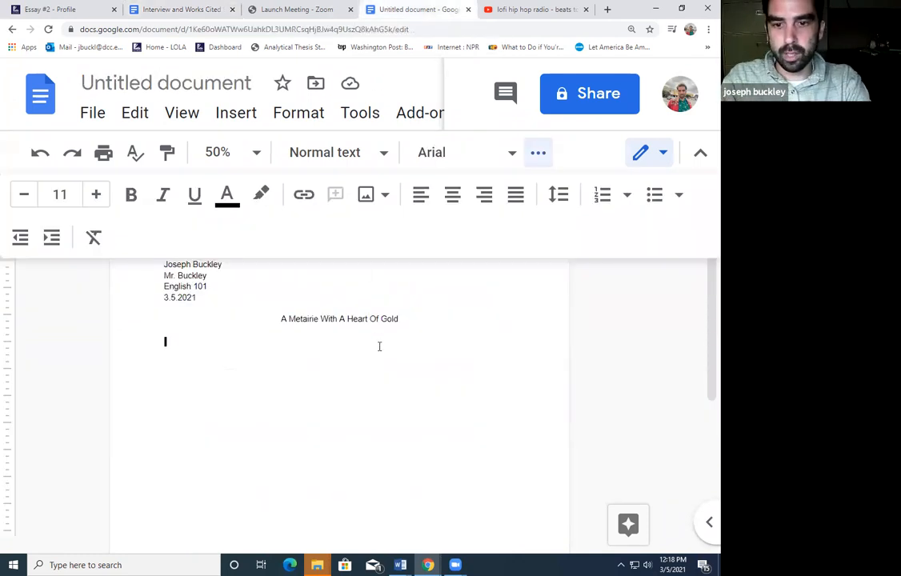
Indent and type the opening sentence: Delgado student, mother of two, working at Children's Resale shop in New Orleans
key(Tab)
text(Tabitha is a wom)
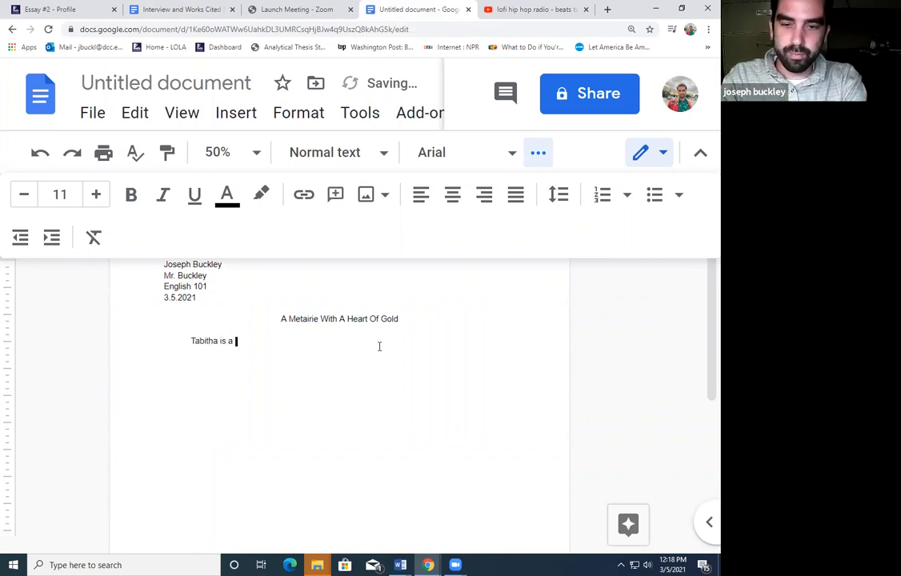
key(BackSpace)
key(BackSpace)
text(tude)
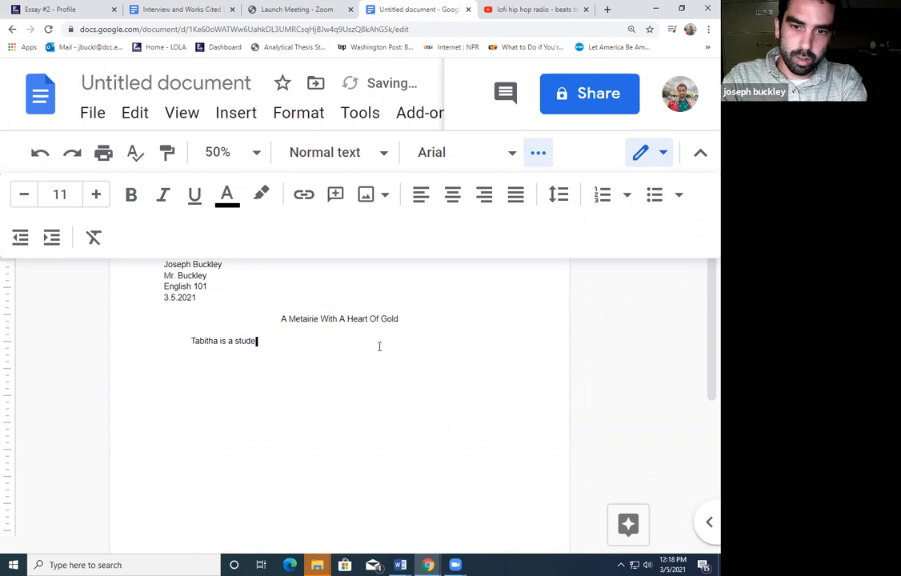
text(nt at Delgad)
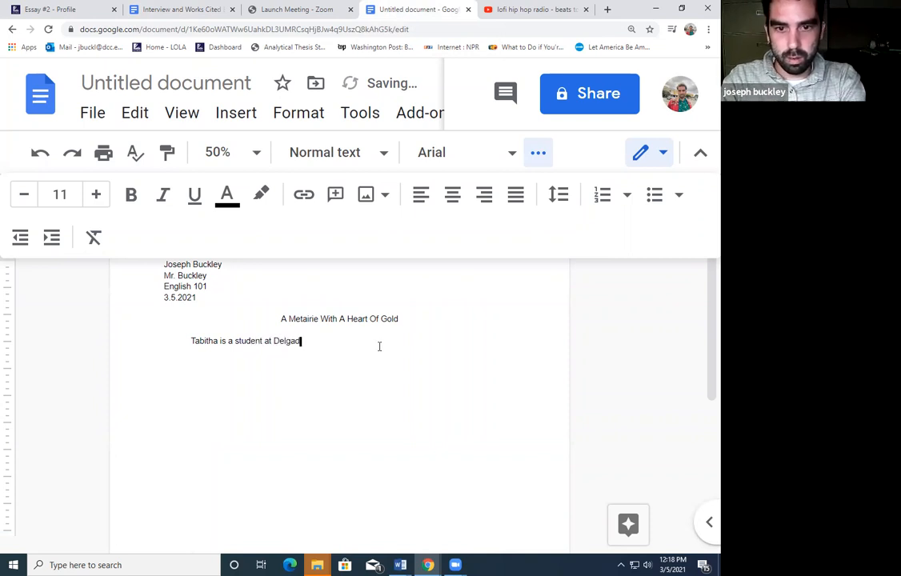
text(o, a mother)
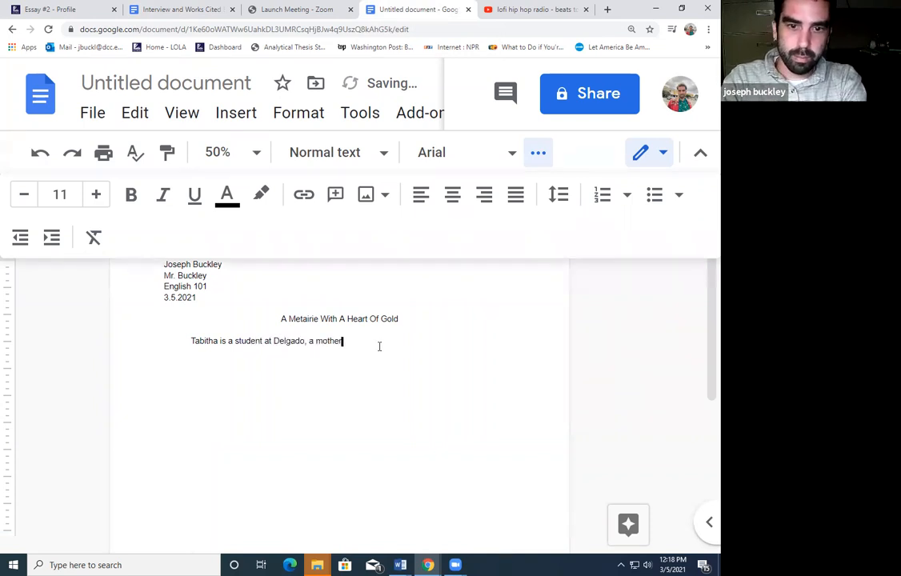
text( of two )
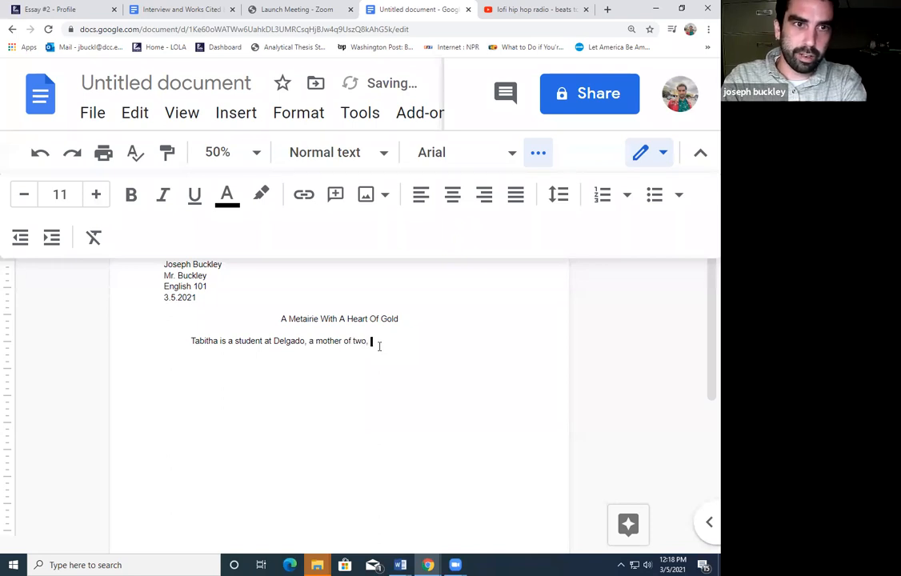
text( and works at )
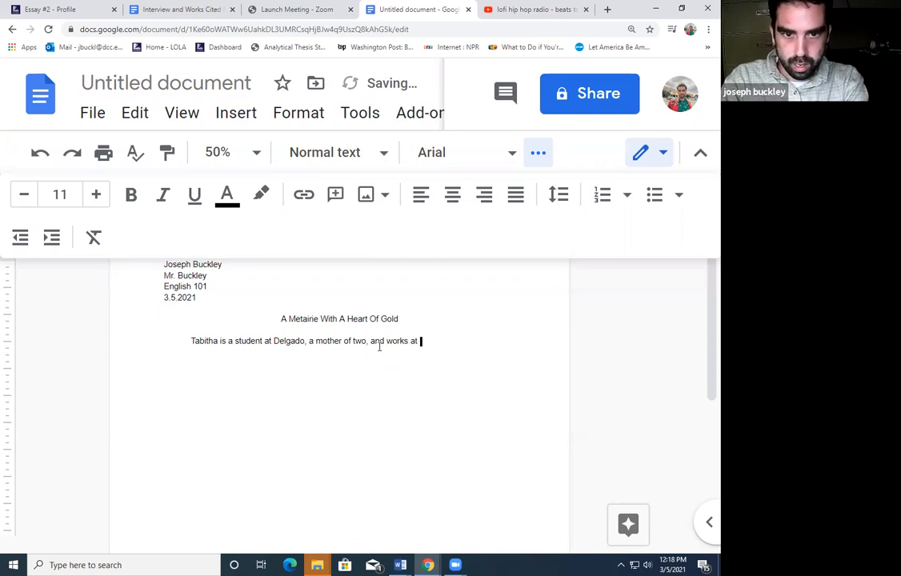
text(Children's )
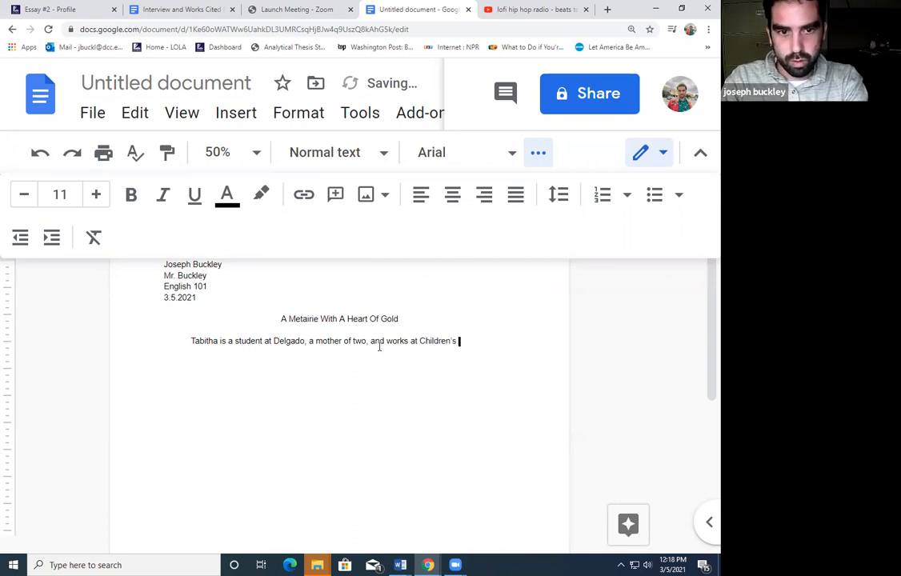
text(Res)
text(e s)
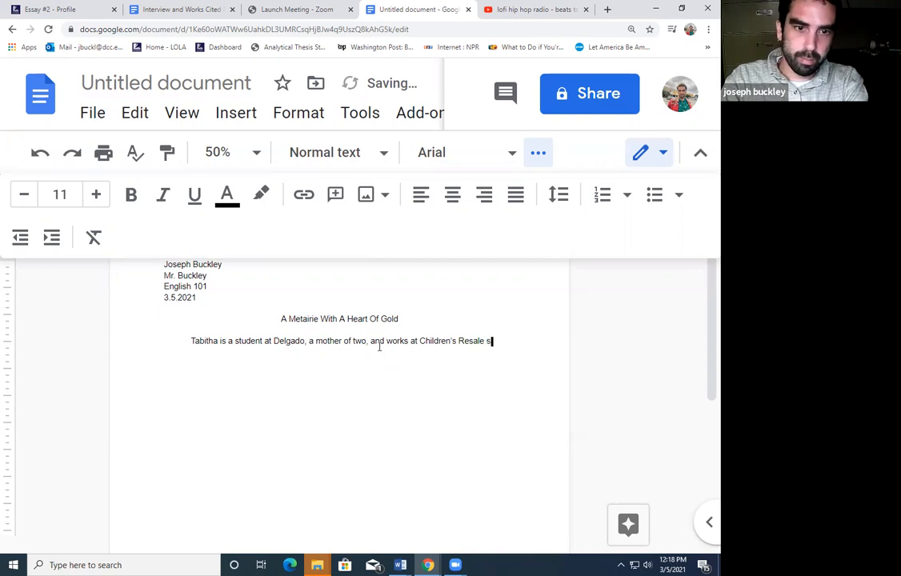
text(hop in New O)
text(rleans, Louisiana.)
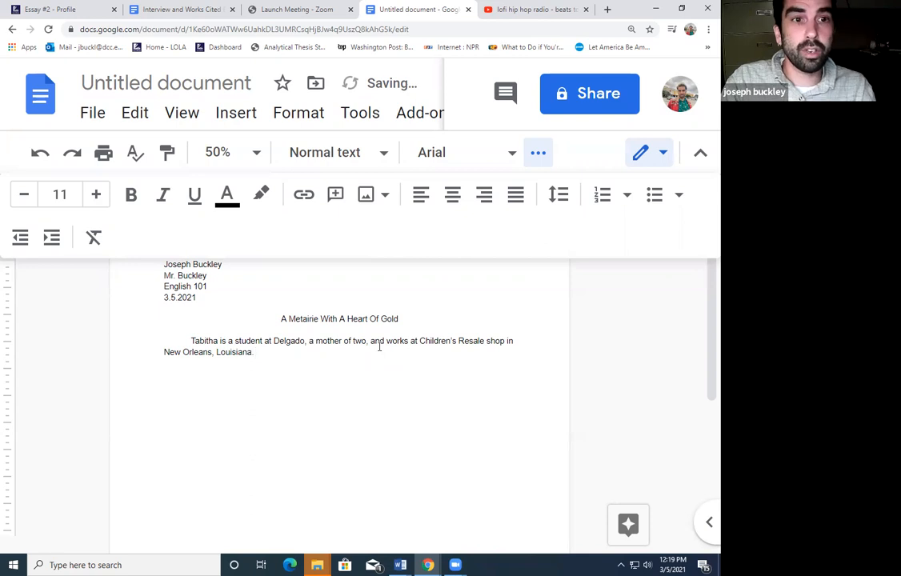
click(141, 8)
scroll(380, 397, up, 5)
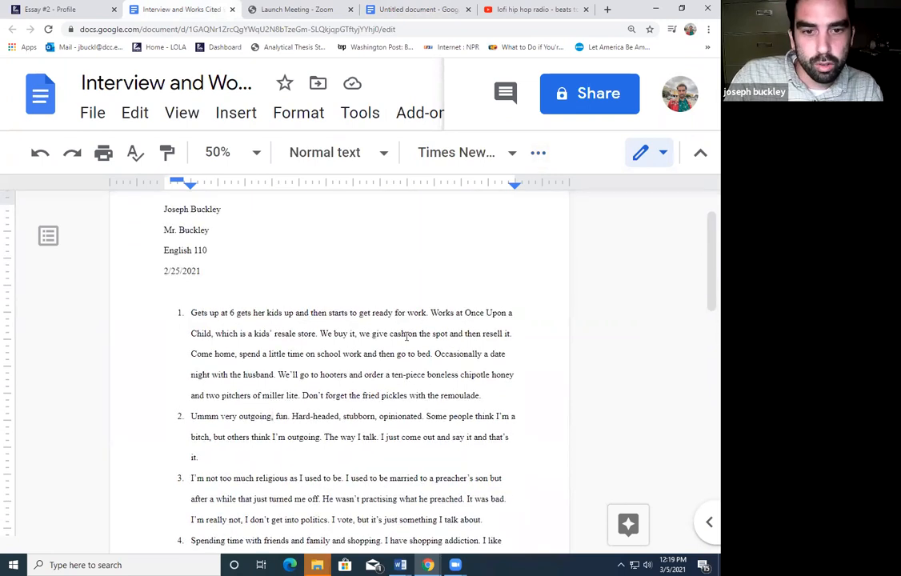
scroll(451, 387, down, 1)
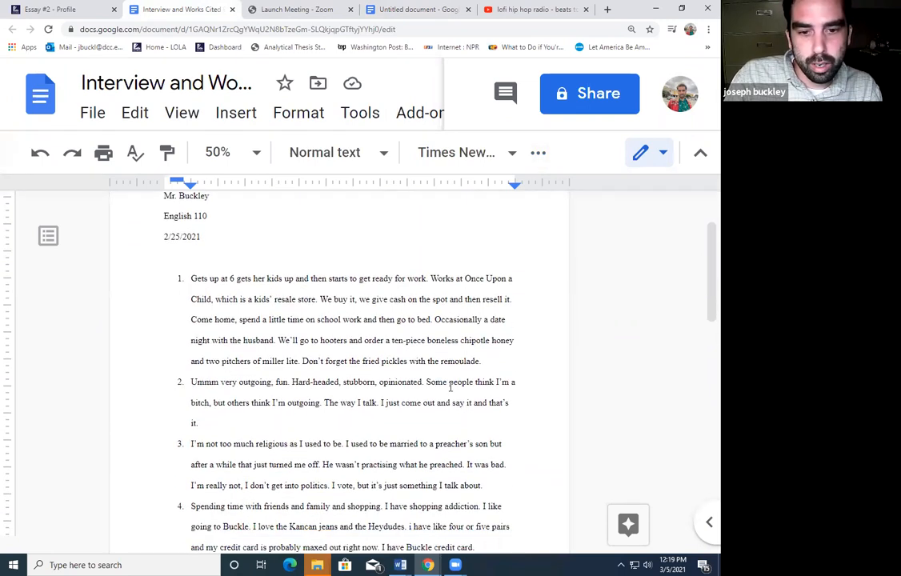
scroll(451, 387, down, 1)
drag(364, 422, 402, 432)
click(403, 431)
click(393, 12)
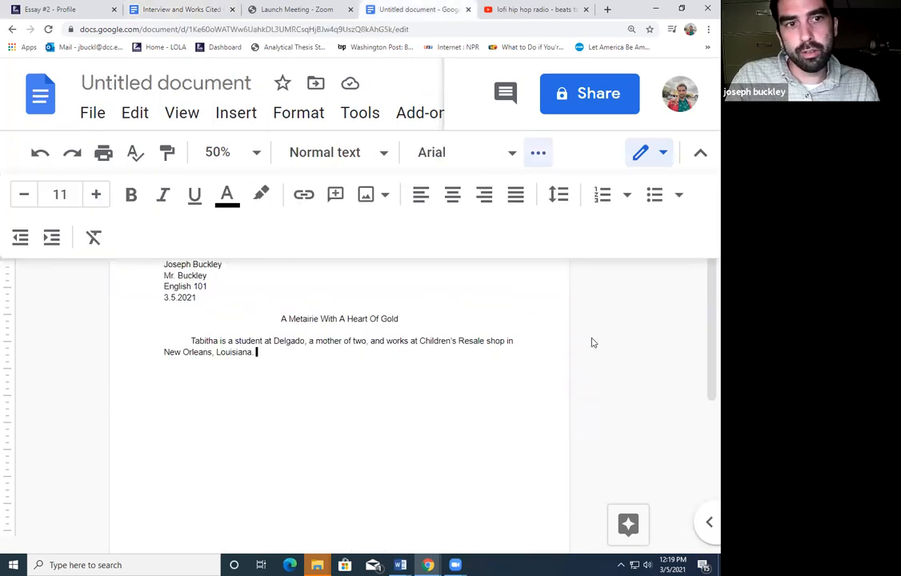
Type the sentence 'She's had a lot of challenges and victories in her life.'
text(she)
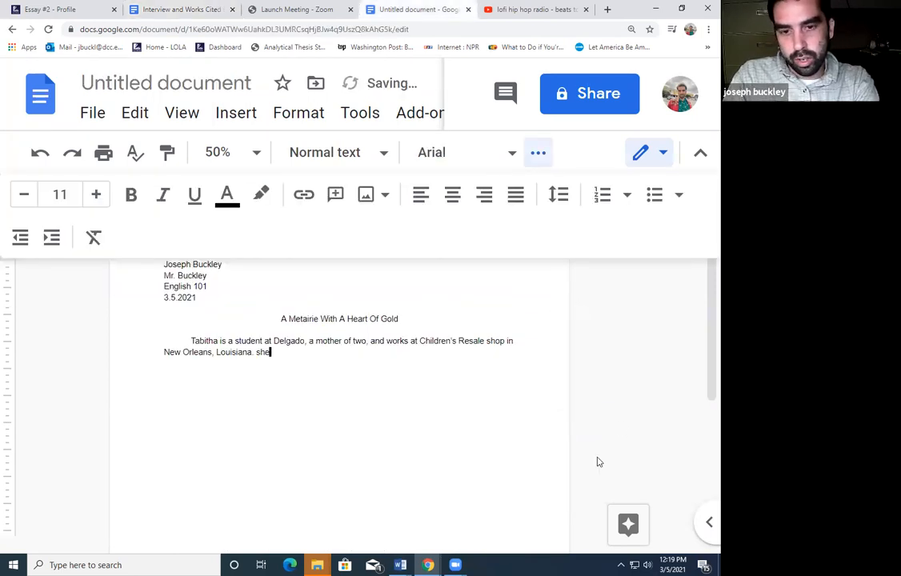
key(BackSpace)
key(BackSpace)
key(BackSpace)
text(She's a)
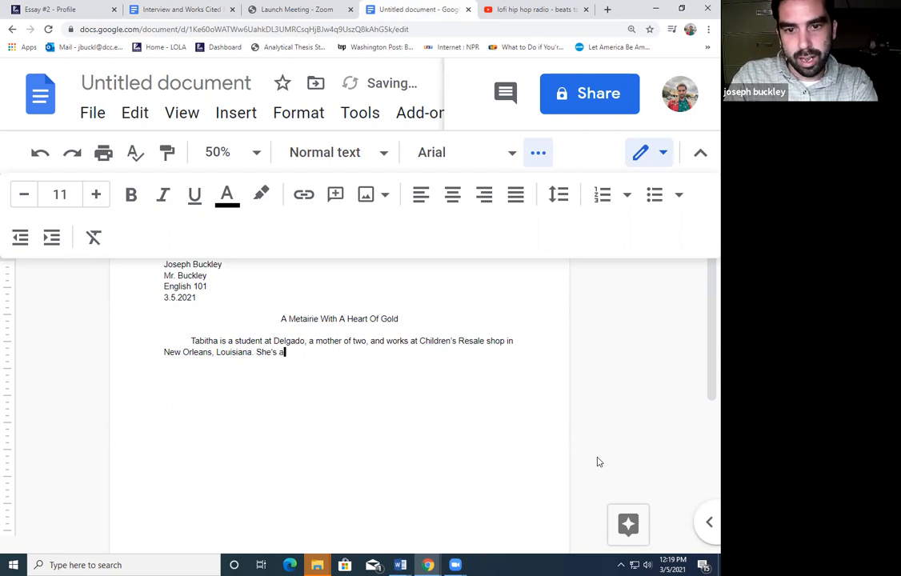
key(BackSpace)
text(had a lo)
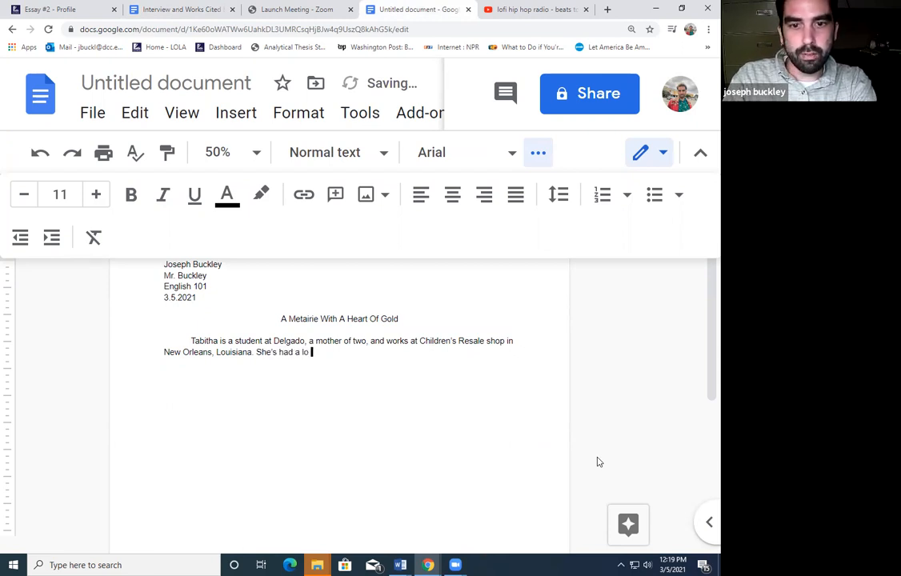
text(t of ups and downs in)
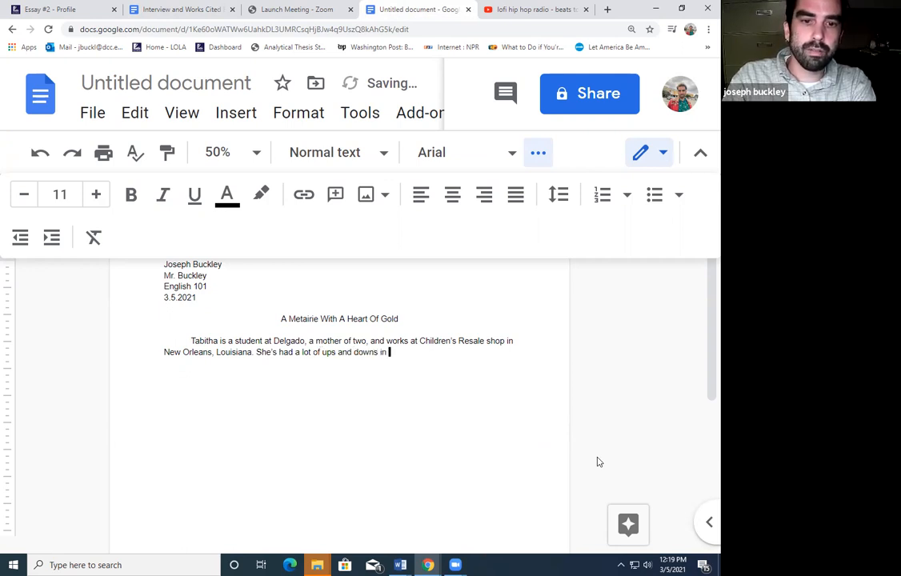
key(BackSpace)
key(BackSpace)
key(BackSpace)
key(BackSpace)
key(BackSpace)
key(BackSpace)
key(BackSpace)
key(BackSpace)
key(BackSpace)
key(BackSpace)
key(BackSpace)
key(BackSpace)
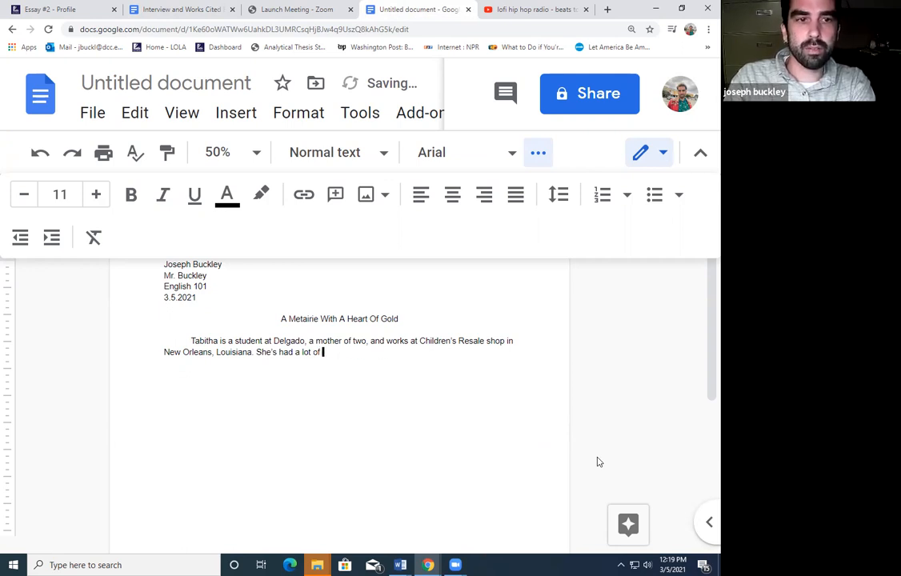
text(challenges and )
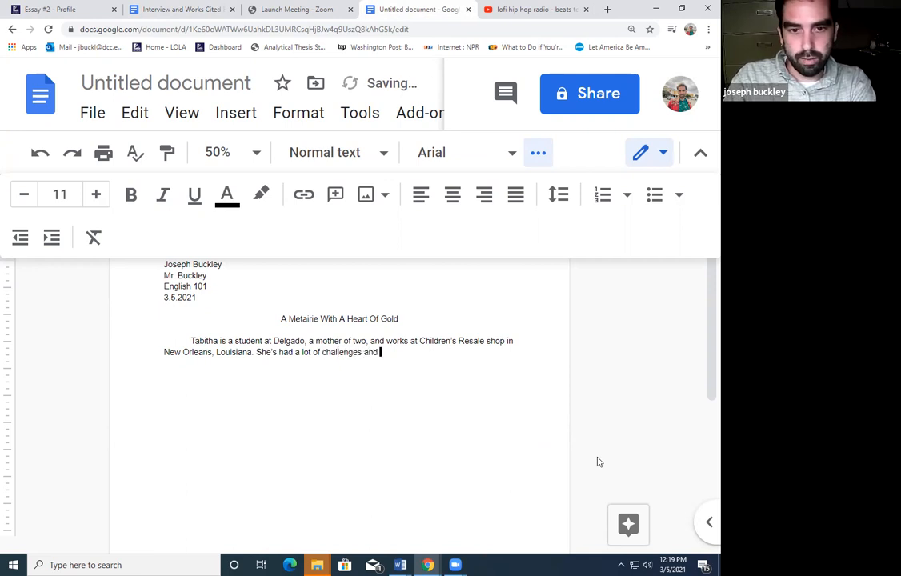
text(victo)
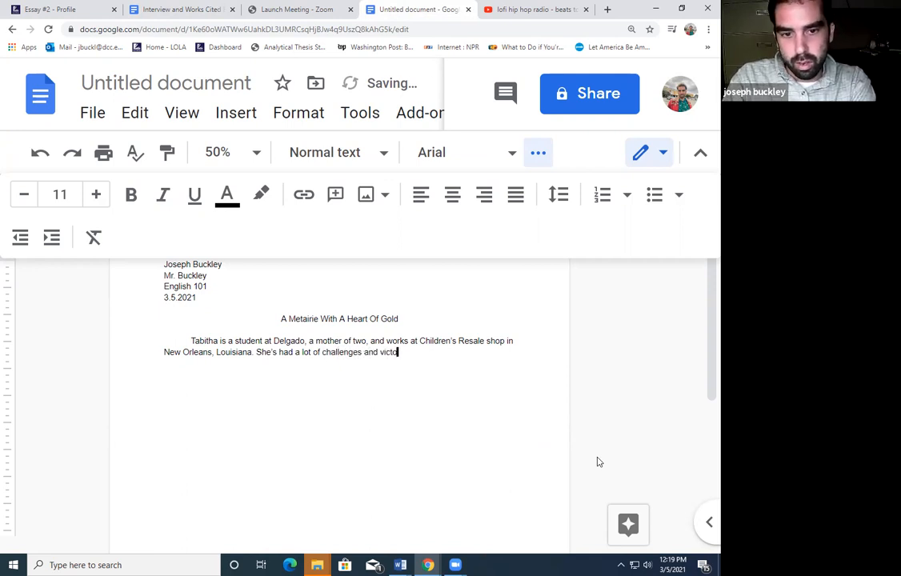
text(ries in her lif)
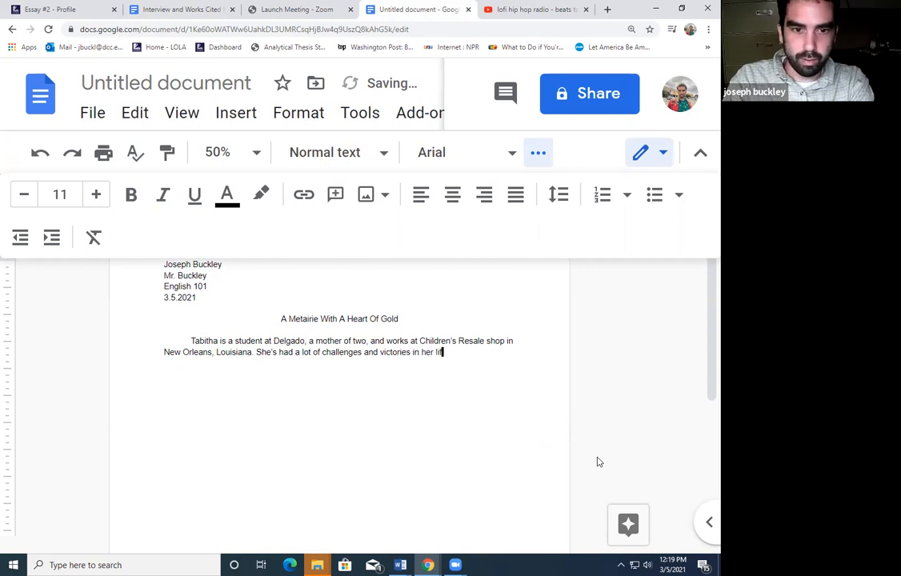
text(e. QAt on)
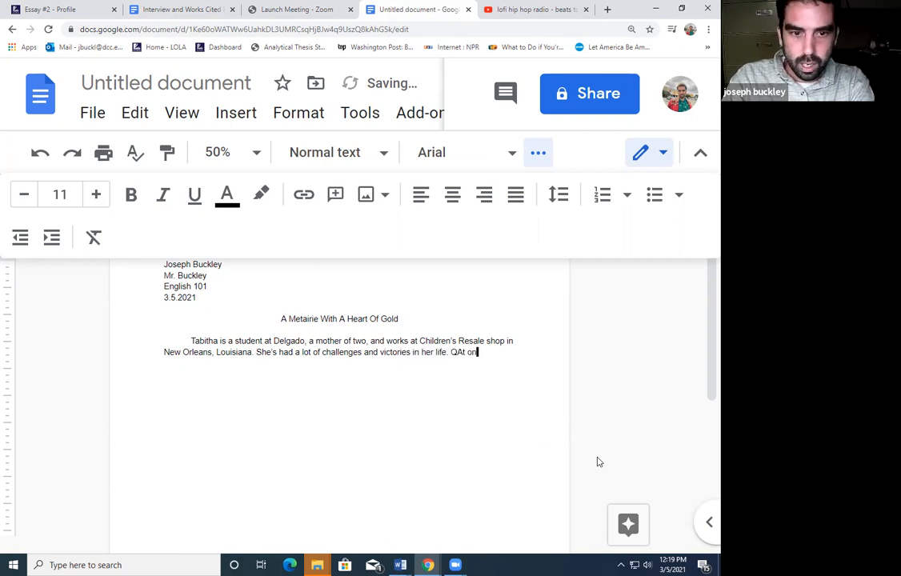
Add sentences about her marriage to a preacher's son and her honest, detailed answers
key(BackSpace)
key(BackSpace)
key(BackSpace)
key(BackSpace)
key(BackSpace)
key(BackSpace)
text(At one point she w)
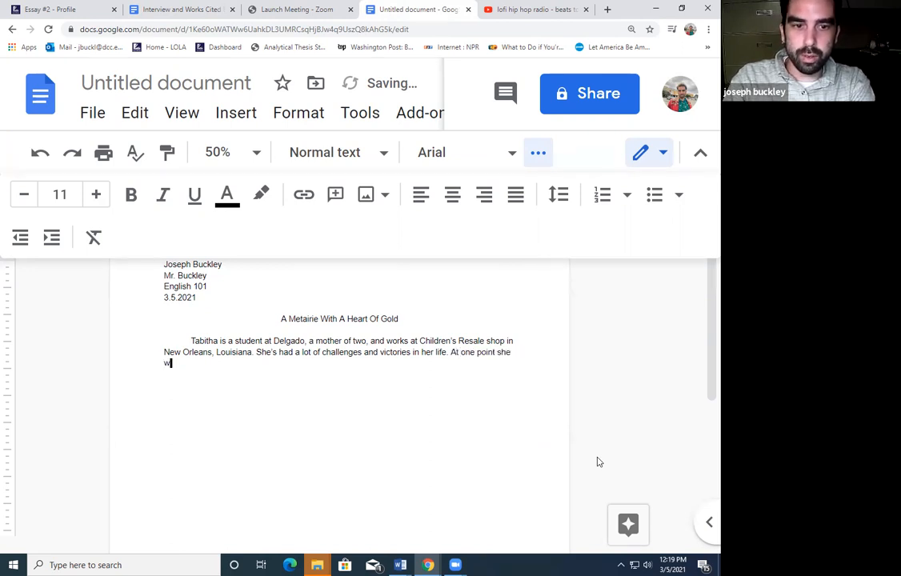
key(BackSpace)
key(BackSpace)
key(BackSpace)
key(BackSpace)
key(BackSpace)
text(, she was even married to a practie)
key(BackSpace)
key(BackSpace)
key(BackSpace)
key(BackSpace)
text(cher's son)
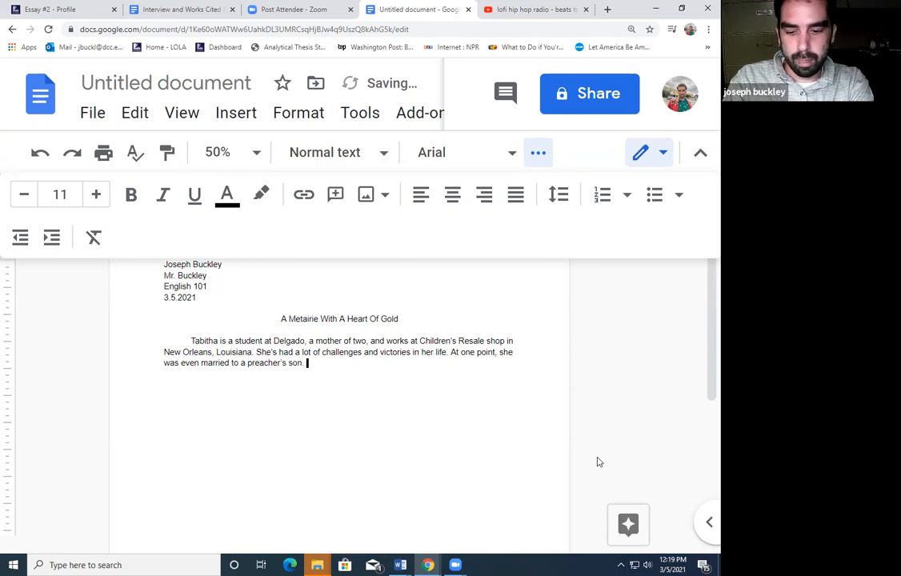
text(. In light of)
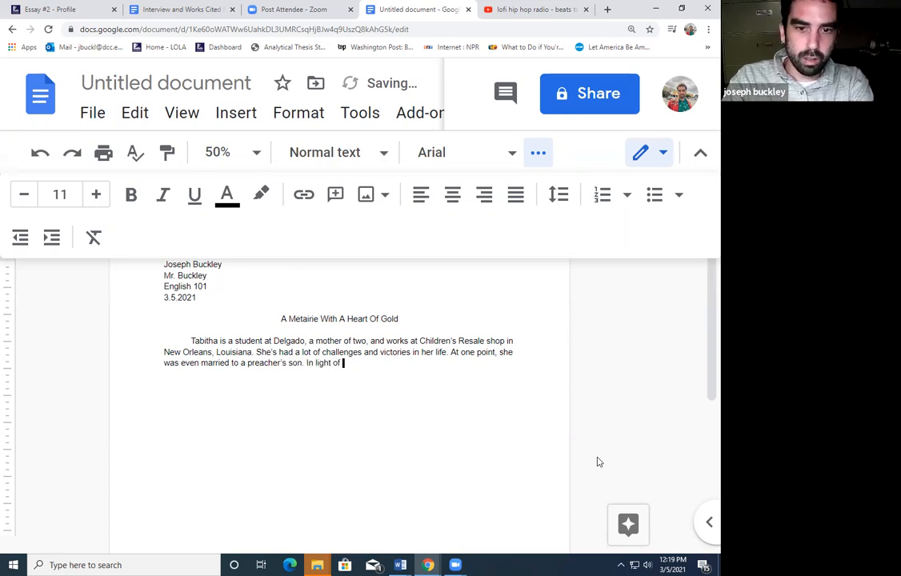
text( all the)
text(se differen)
text(t exprience)
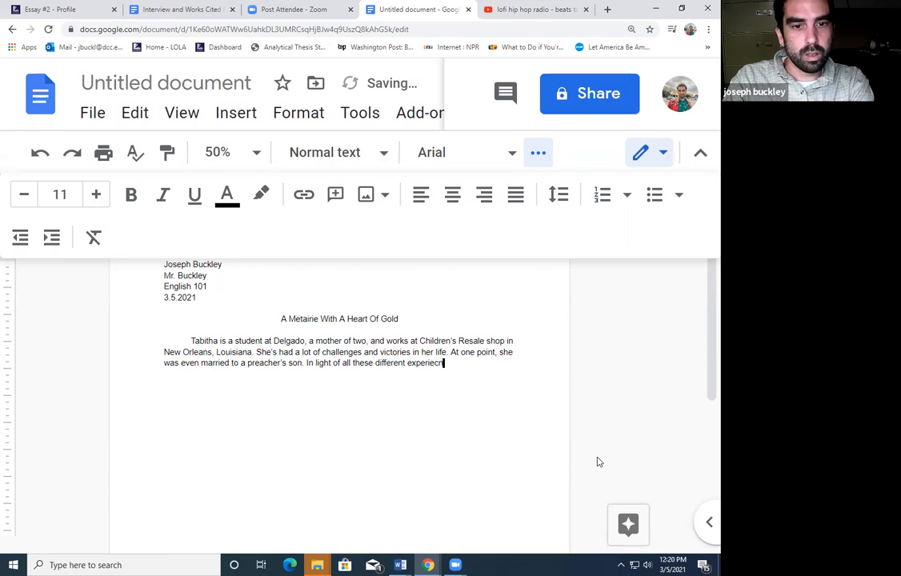
text(s she still had)
text( a thoughtful)
text( dema)
text(anor and when I )
text(sat down to int)
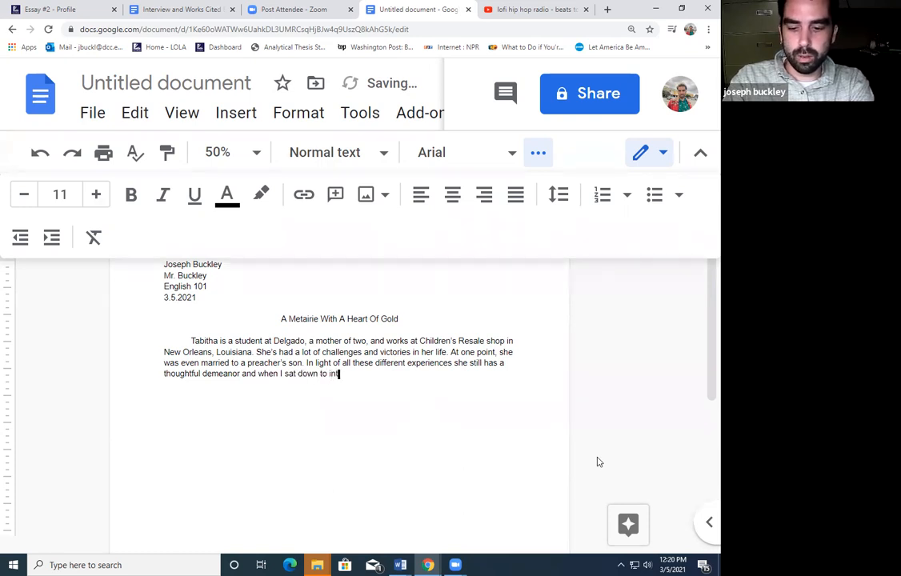
text(erview she responded with ho)
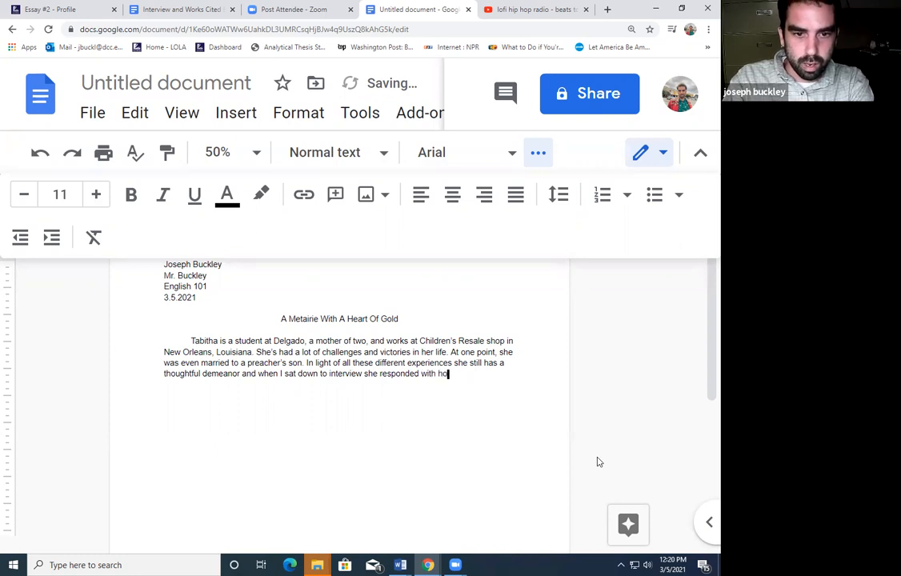
text(nesty and)
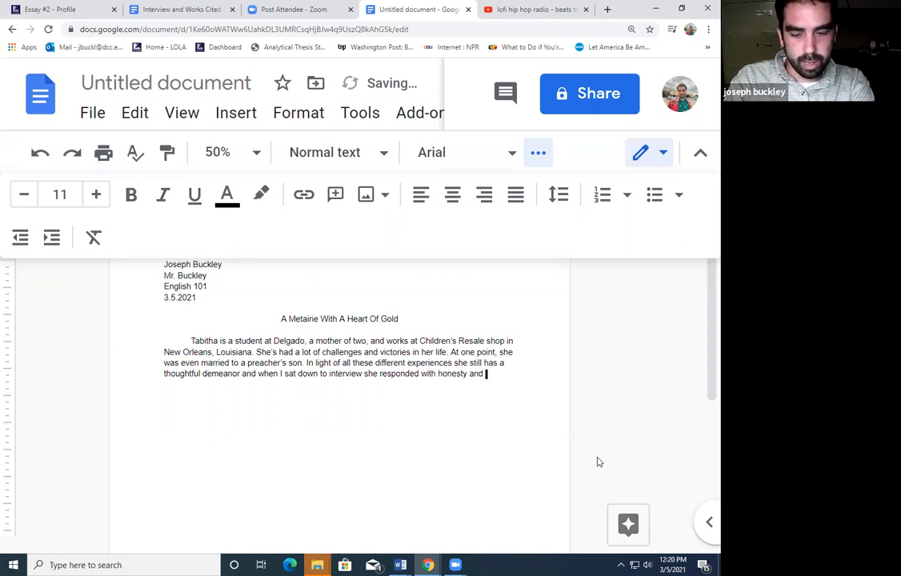
text( attention to detail.)
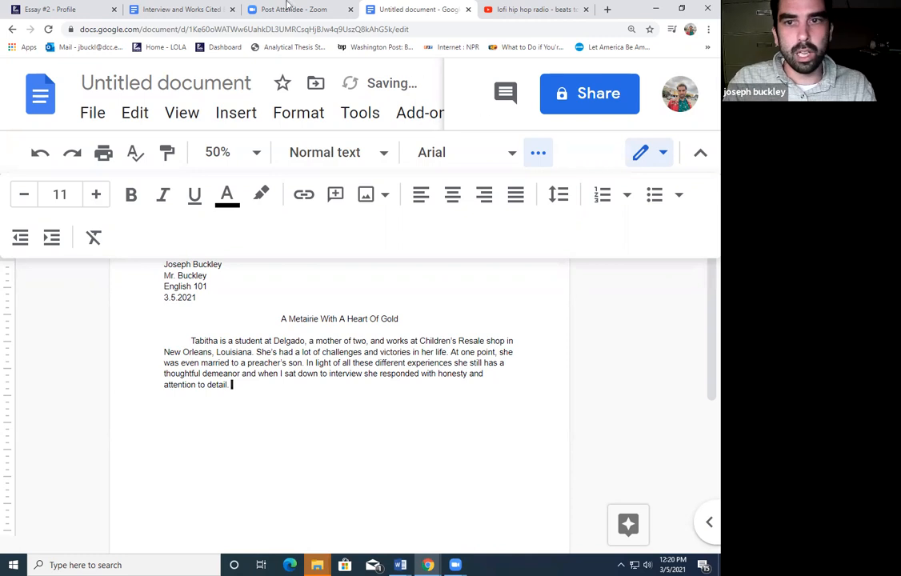
click(140, 9)
scroll(386, 227, down, 1)
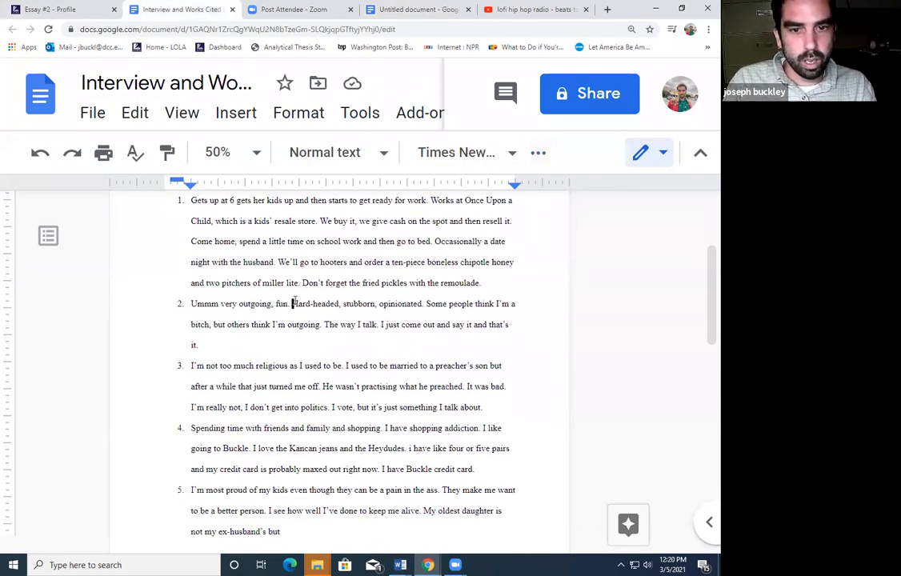
Copy the interview quote about seeming outgoing and paste it after the lead-in 'Despite the way that'
drag(292, 303, 425, 303)
click(427, 303)
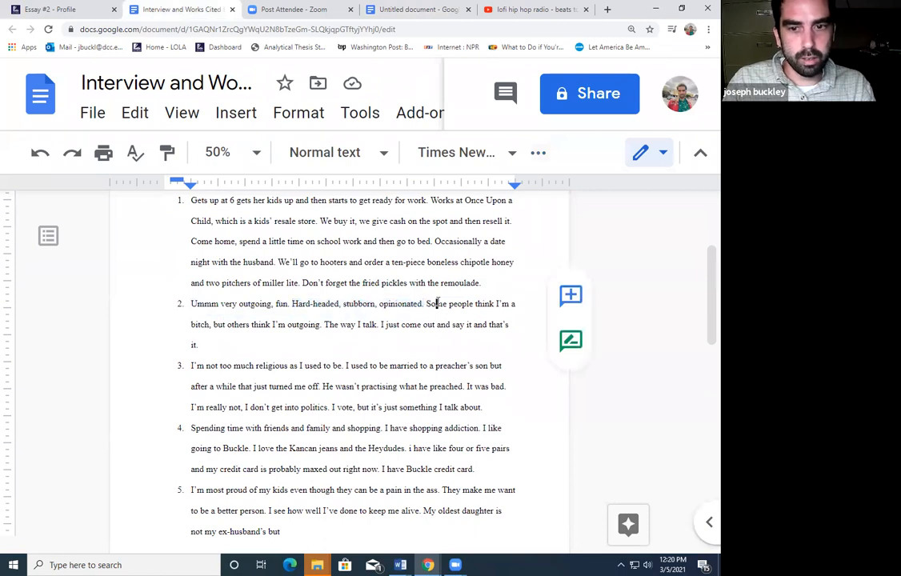
drag(427, 304, 321, 328)
key(ctrl+c)
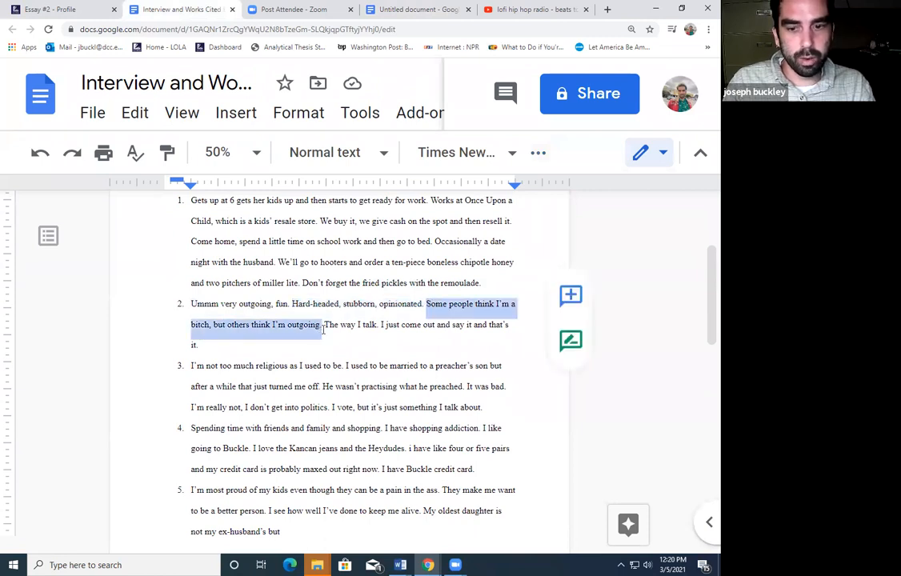
click(369, 9)
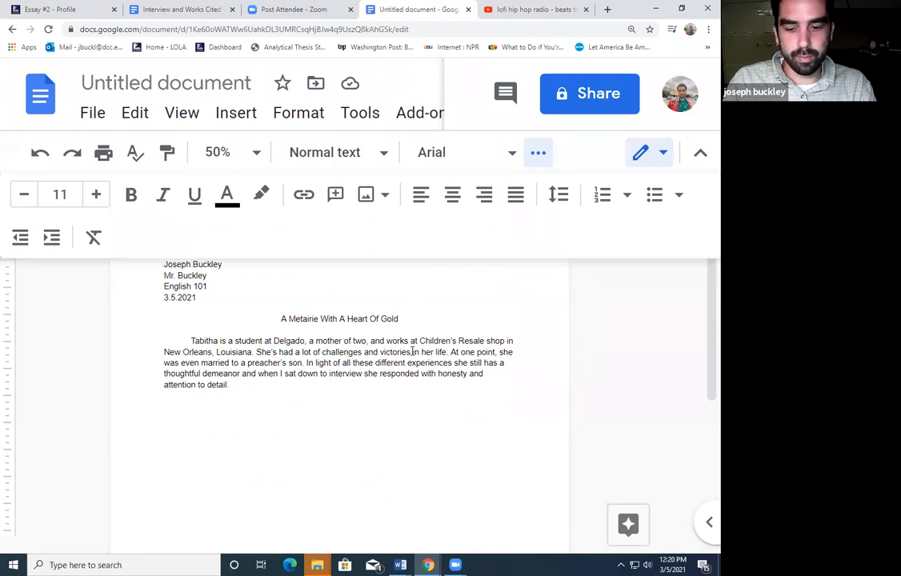
text(Despite her though)
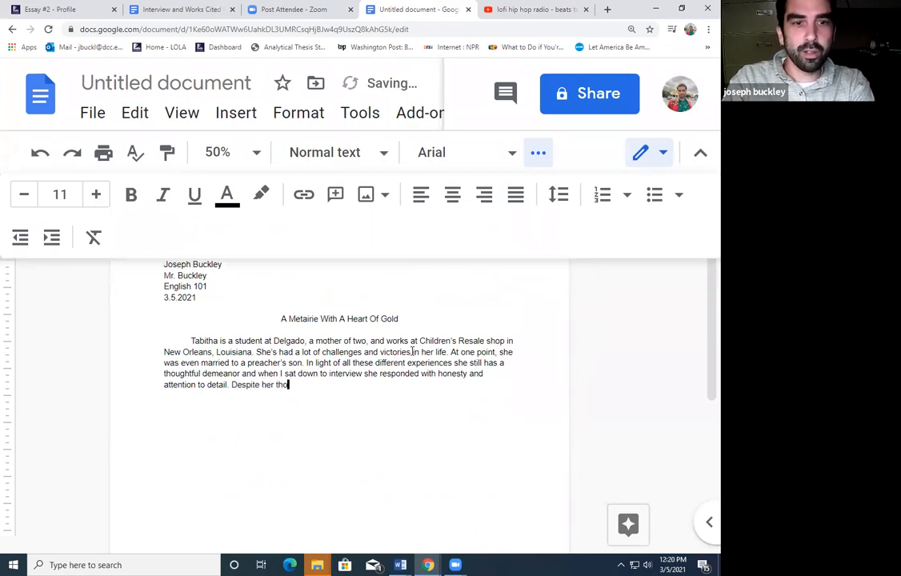
key(BackSpace)
key(BackSpace)
key(BackSpace)
key(BackSpace)
key(BackSpace)
key(BackSpace)
key(BackSpace)
key(BackSpace)
key(BackSpace)
key(BackSpace)
text(the way that )
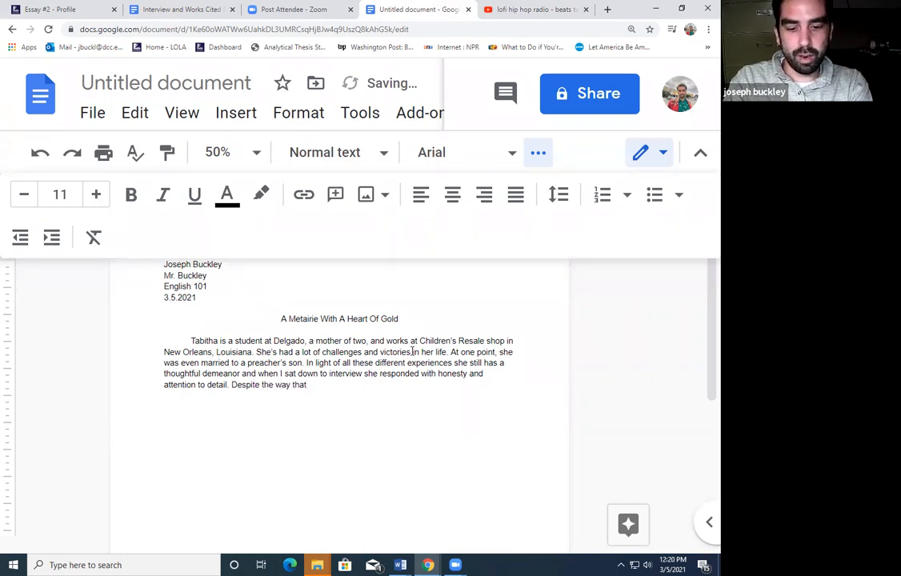
text(")
key(ctrl+v)
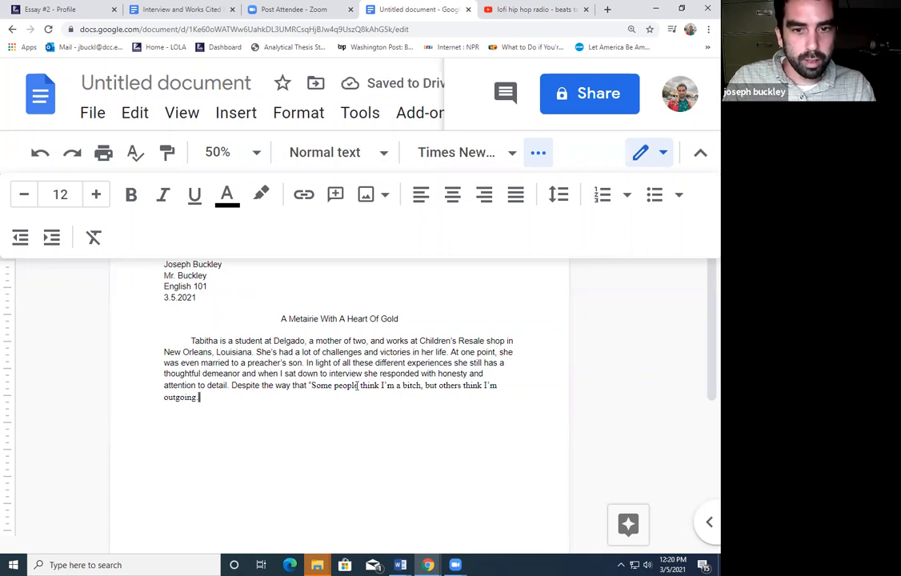
Fix the quote's capitalization and punctuation, ending the sentence that she is easy to talk to and warm
click(317, 385)
key(BackSpace)
text(s)
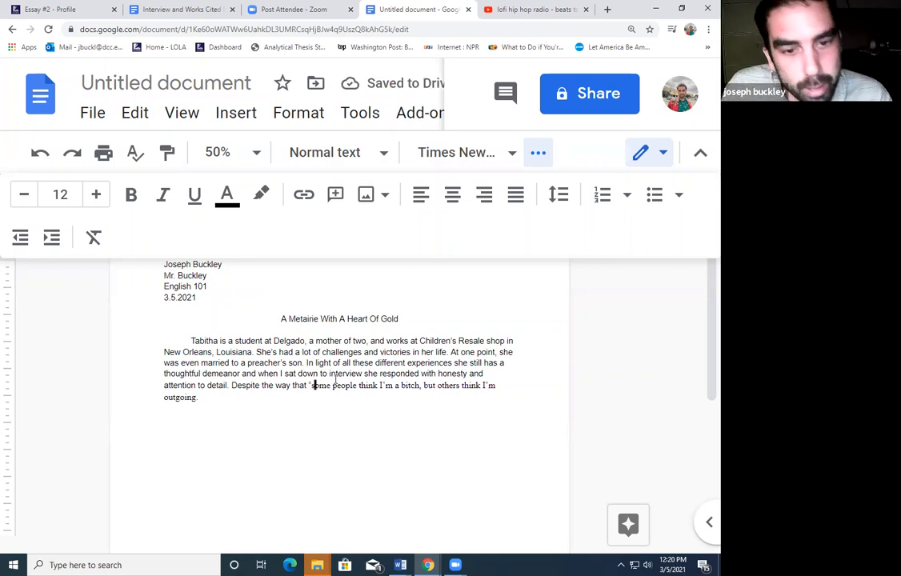
click(421, 385)
text(,)
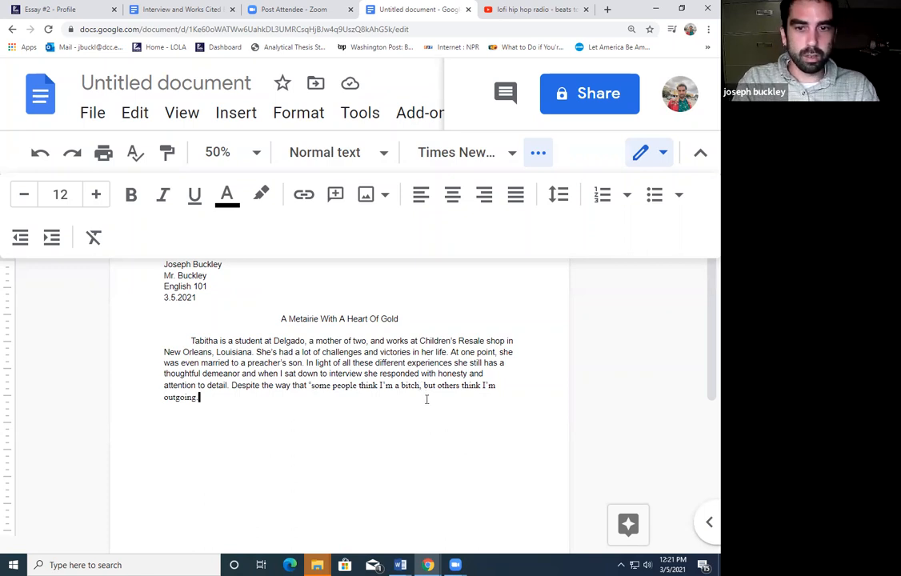
key(BackSpace)
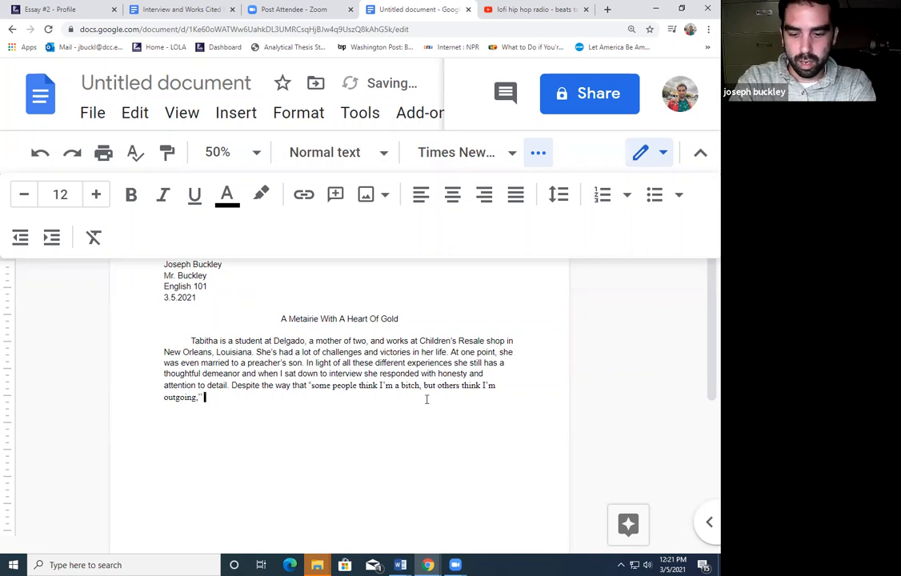
text(," Tabitha is easy )
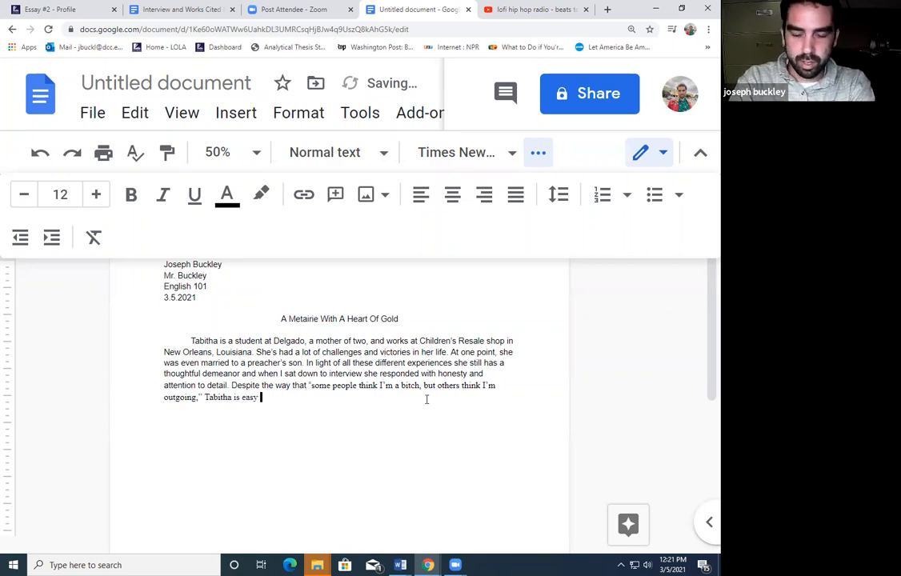
text(to talk to and)
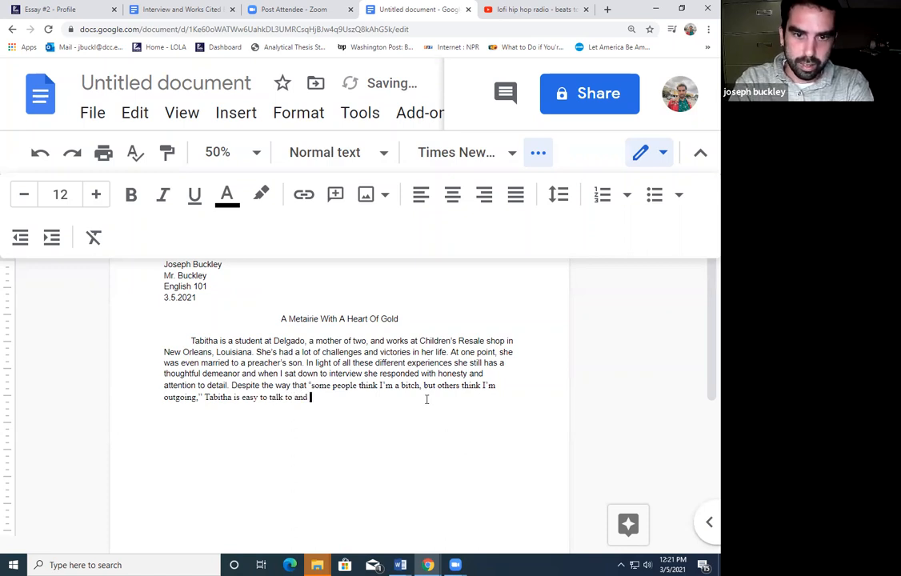
text( v)
key(BackSpace)
text(warm)
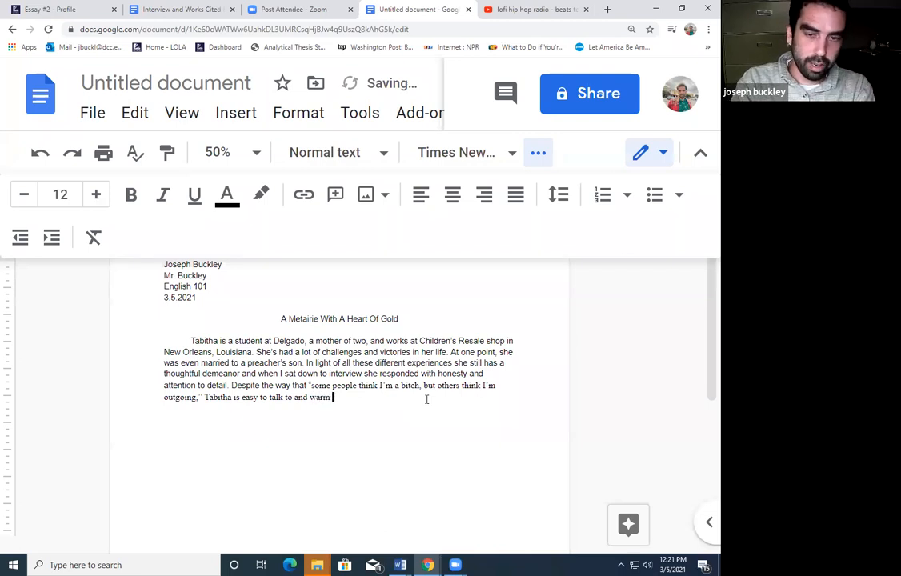
key(BackSpace)
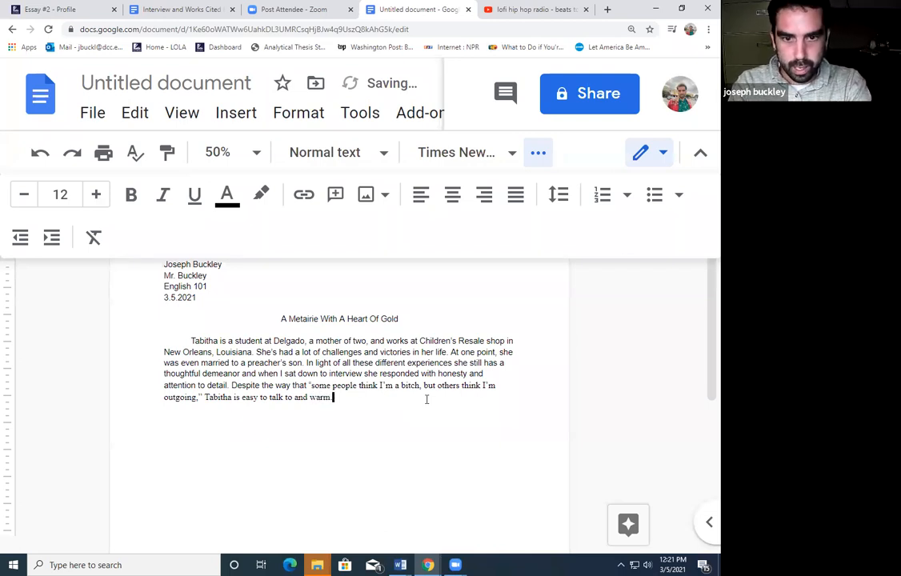
text(.)
key(Return)
key(Tab)
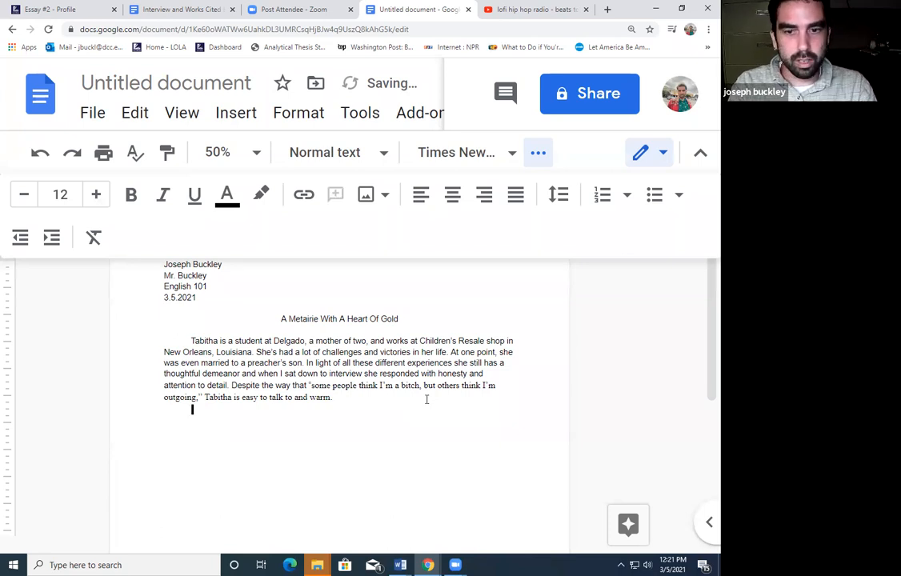
Set the entire draft, including heading, title and paragraph, to Times New Roman, size 12
click(348, 397)
drag(349, 397, 147, 263)
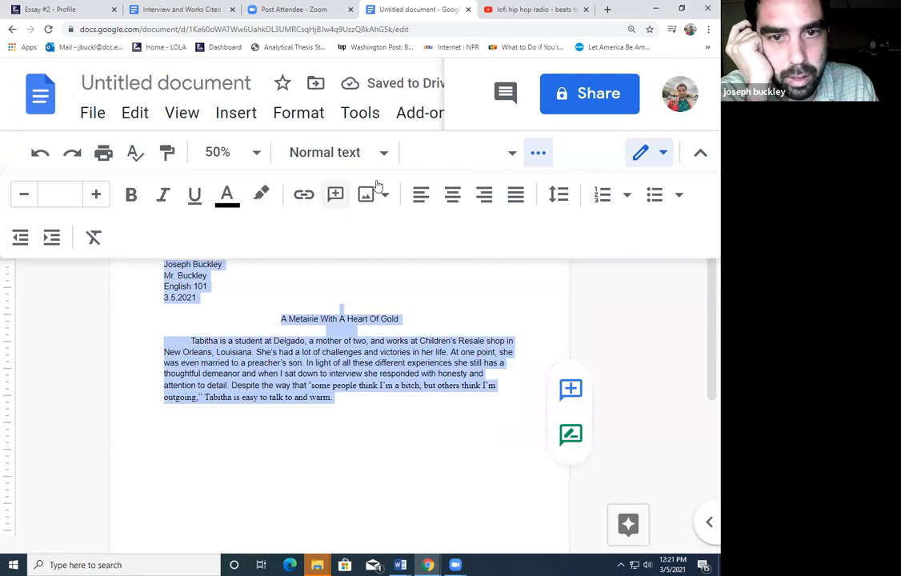
click(512, 152)
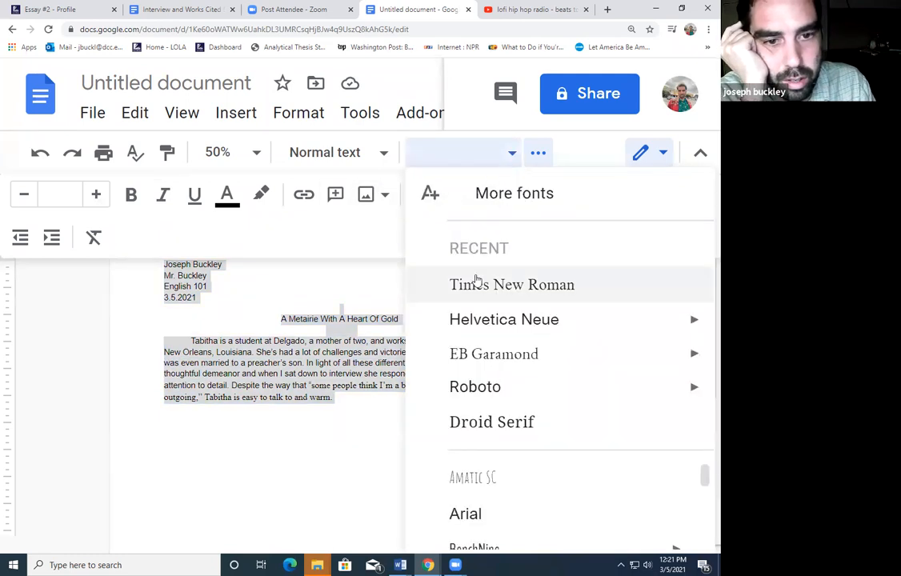
click(474, 283)
click(81, 193)
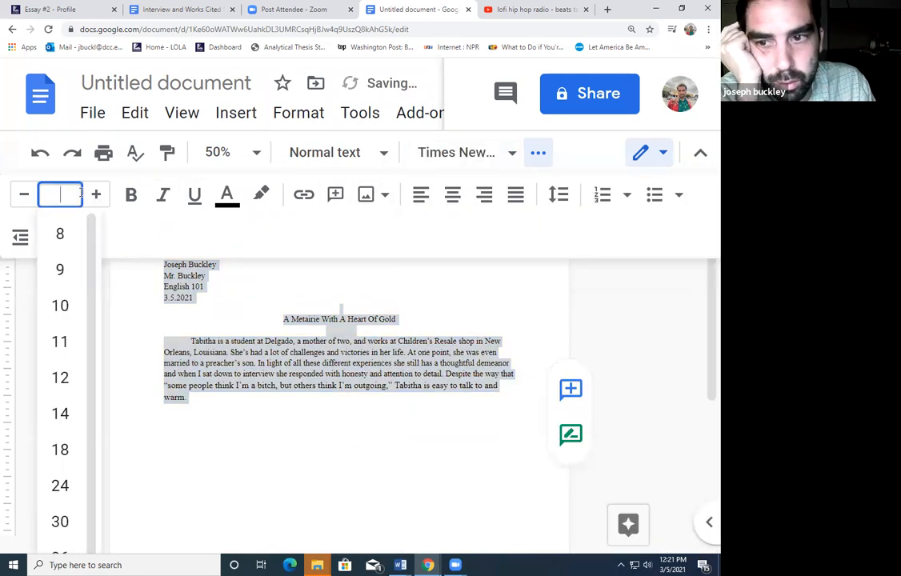
text(12)
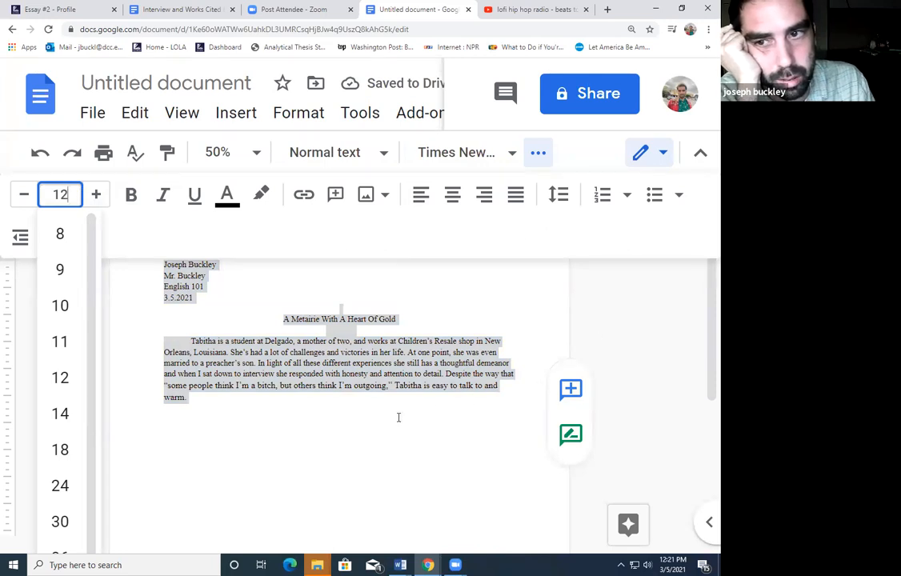
click(350, 420)
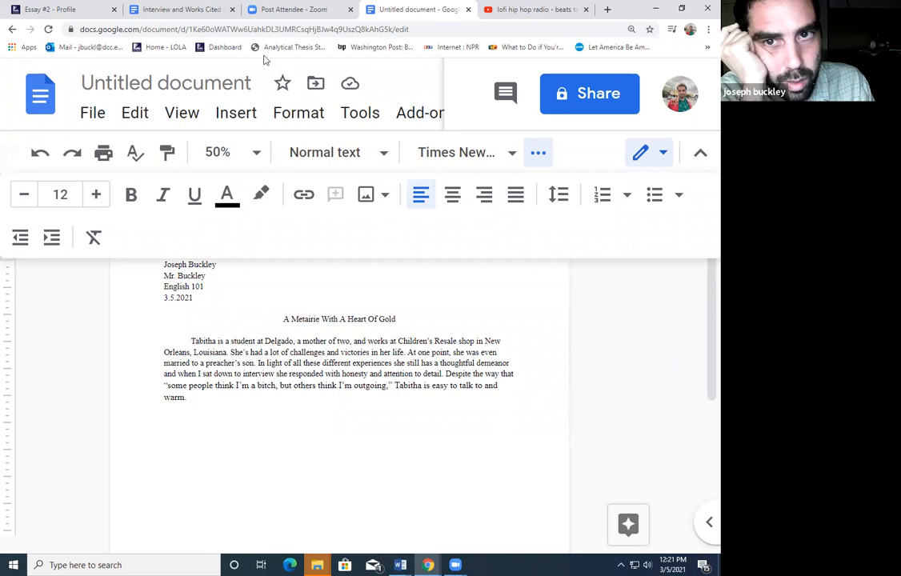
Go to the Essay #2 - Profile assignment page and duplicate it in a new tab
click(182, 9)
click(372, 324)
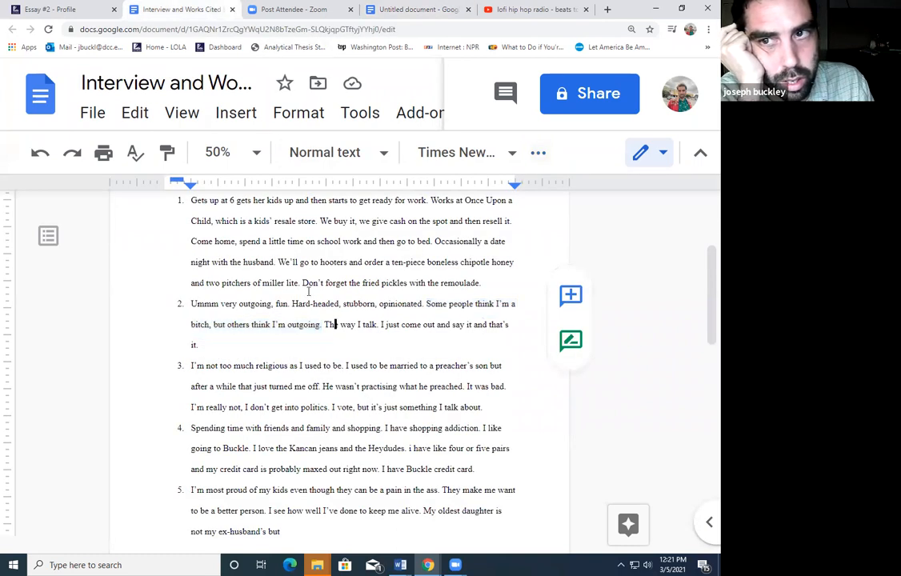
click(48, 9)
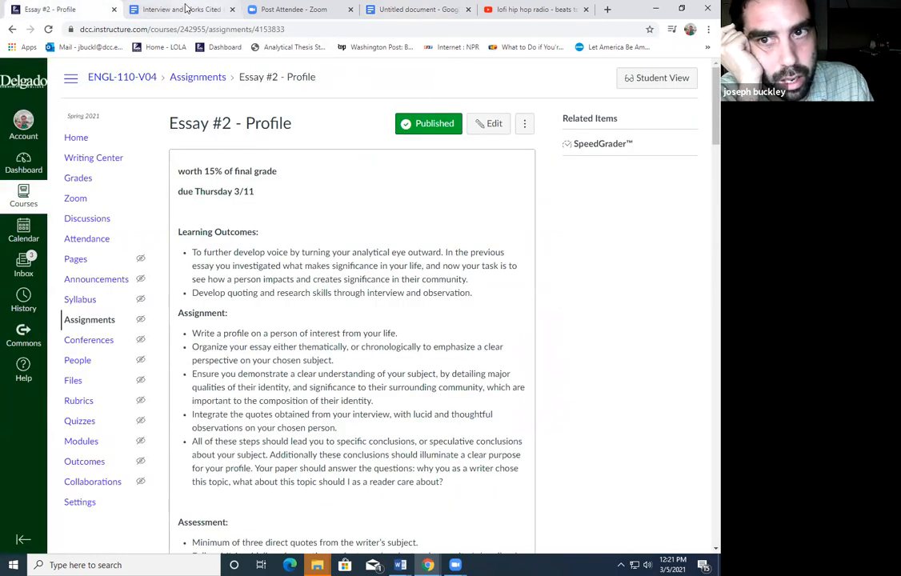
right_click(57, 8)
click(77, 70)
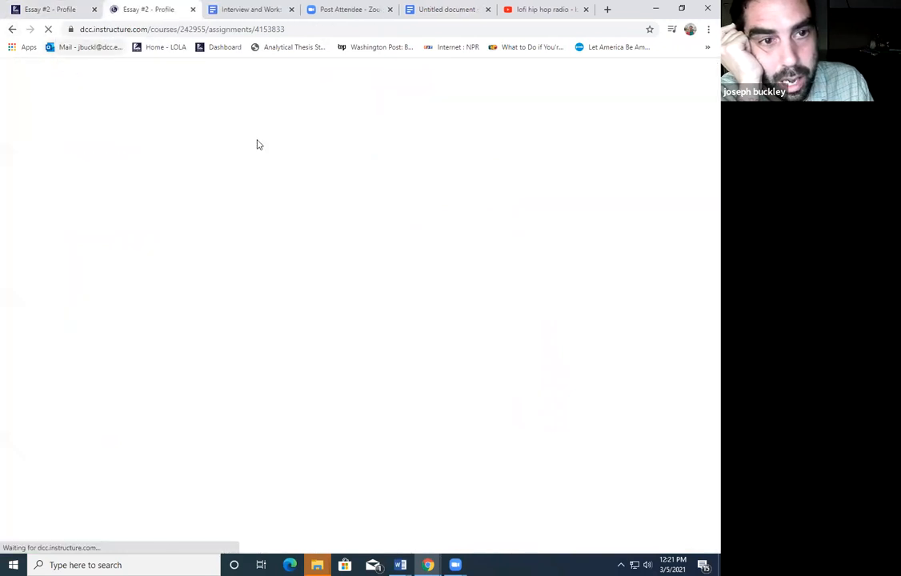
Open the Week 7 page from the course home page
click(85, 142)
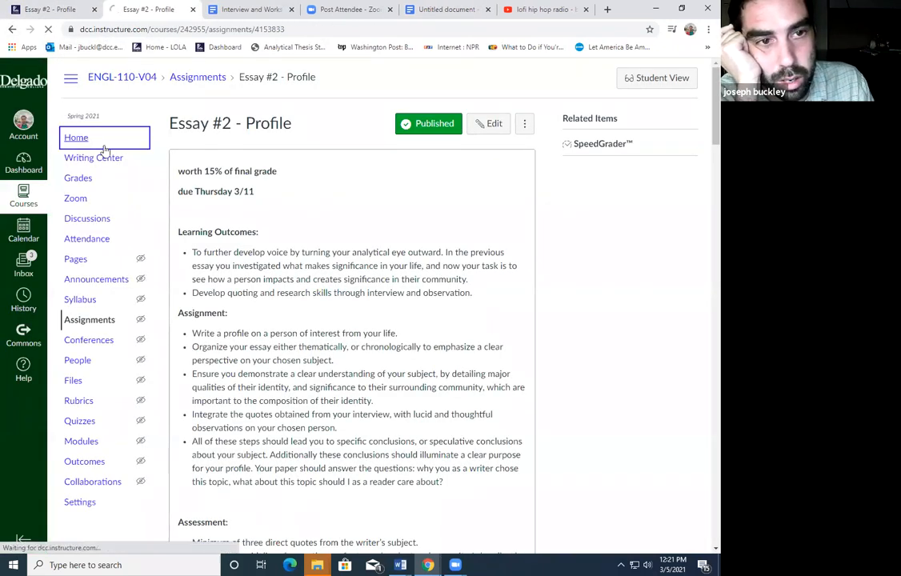
scroll(257, 358, down, 4)
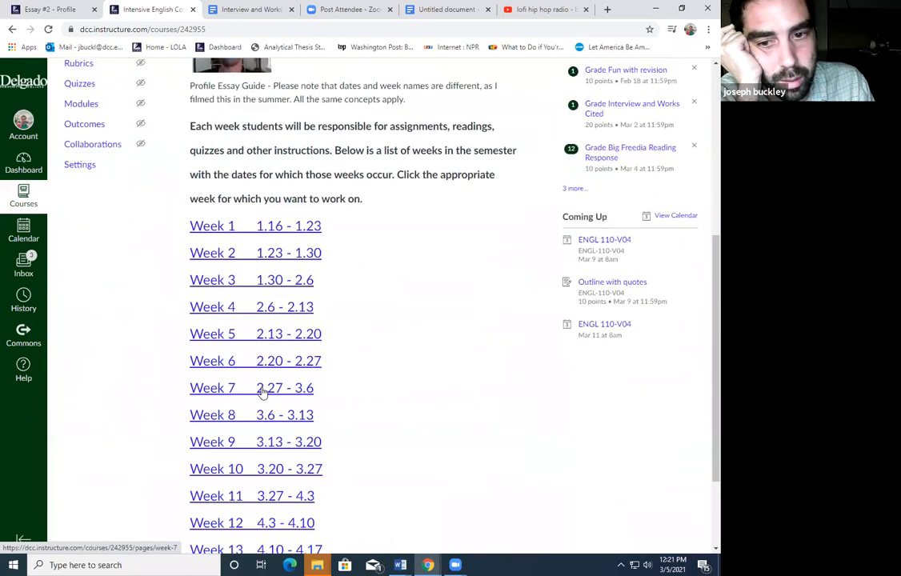
click(262, 391)
scroll(272, 424, down, 1)
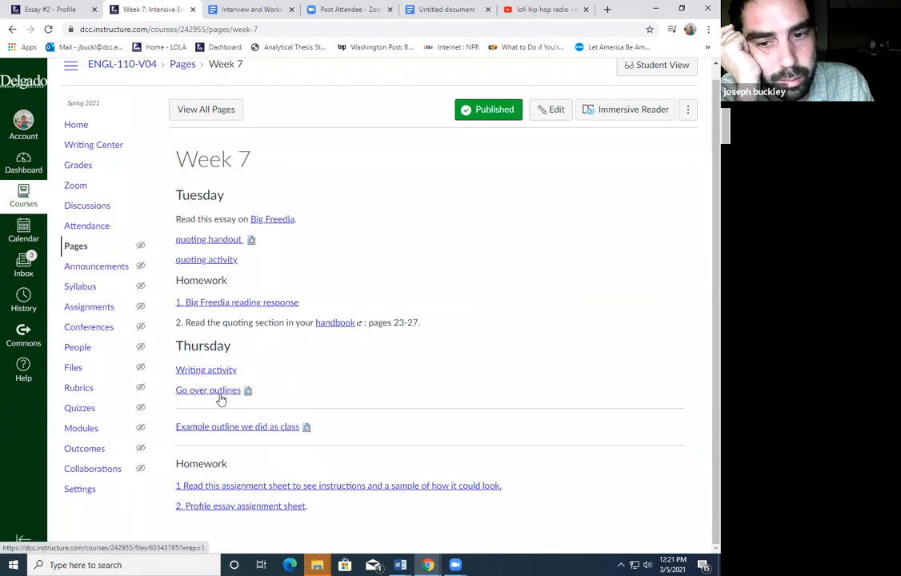
Preview the outlines PDF inline and scroll to page 2's 'Essay organized by theme' structure
click(248, 391)
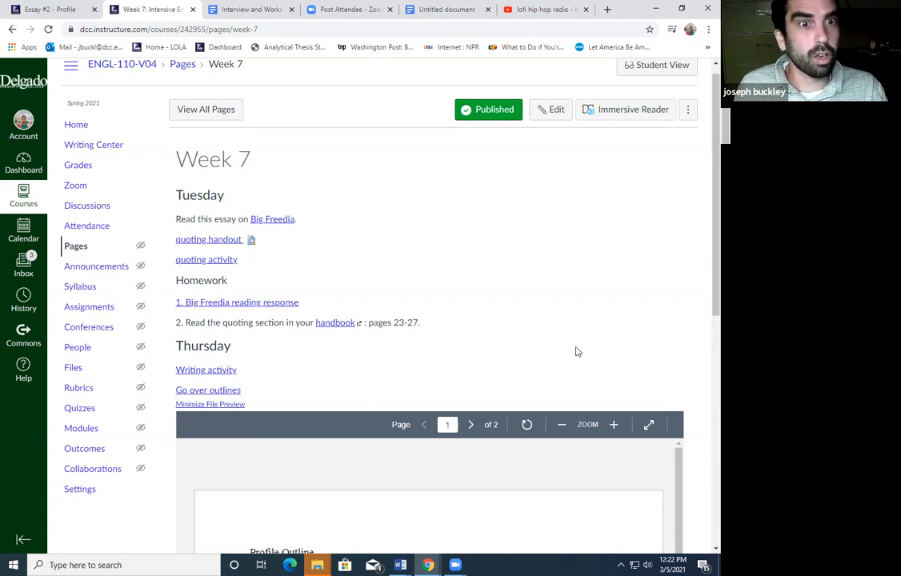
scroll(578, 350, down, 5)
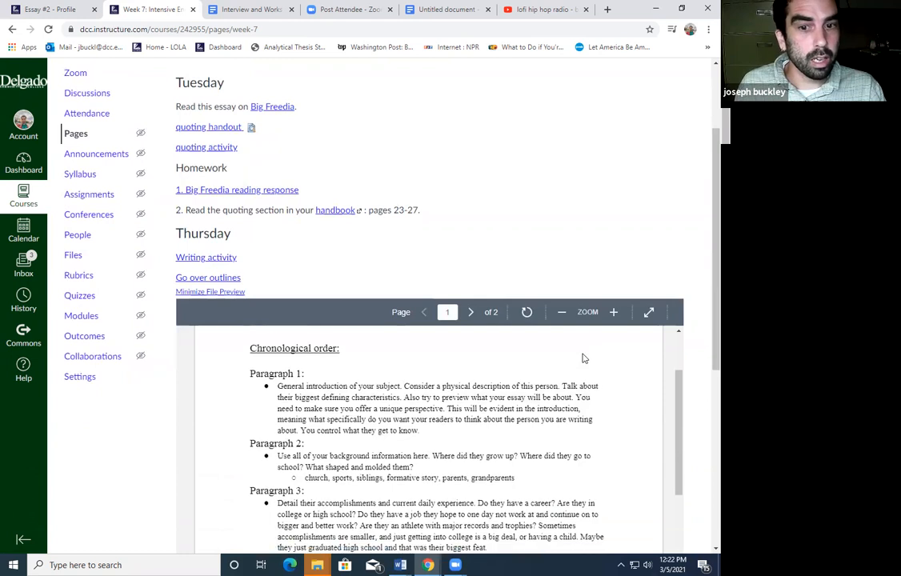
scroll(583, 358, down, 10)
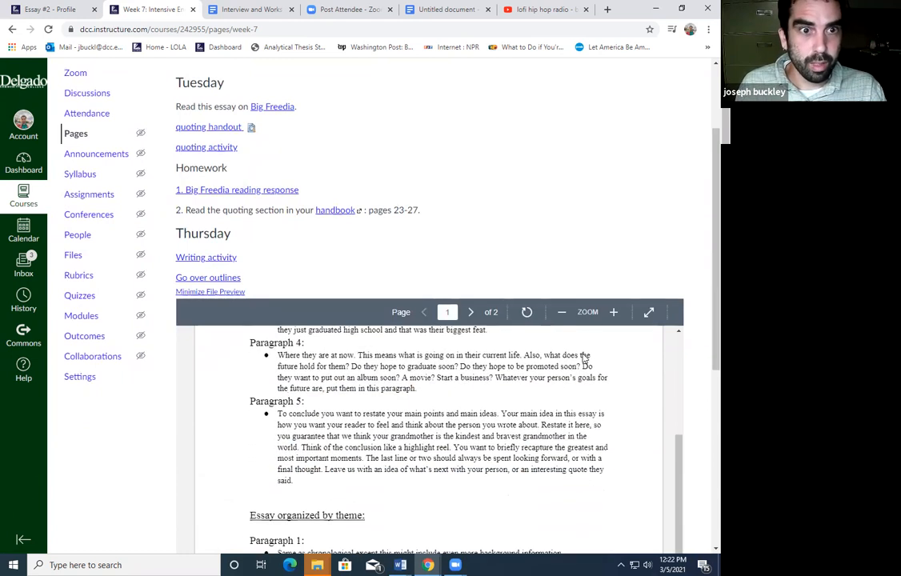
scroll(583, 358, down, 3)
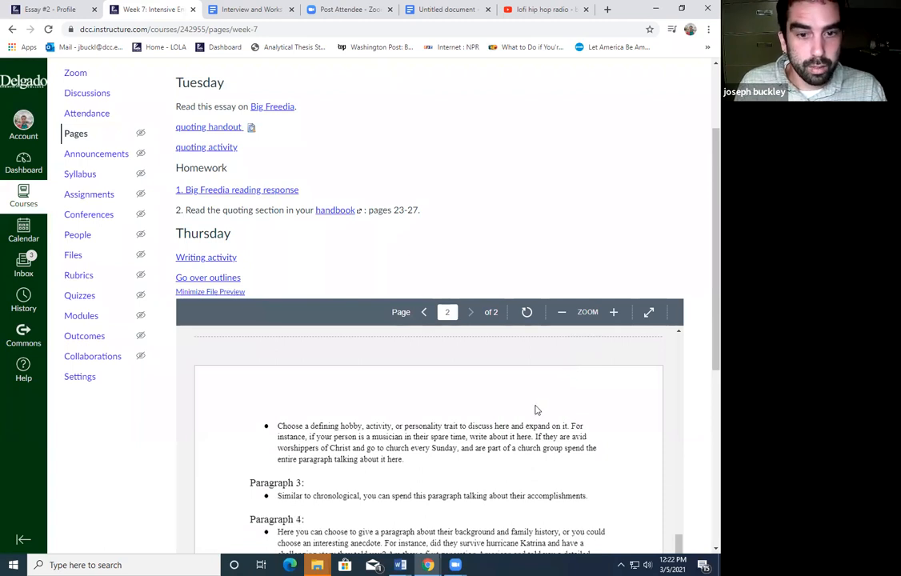
scroll(536, 408, up, 5)
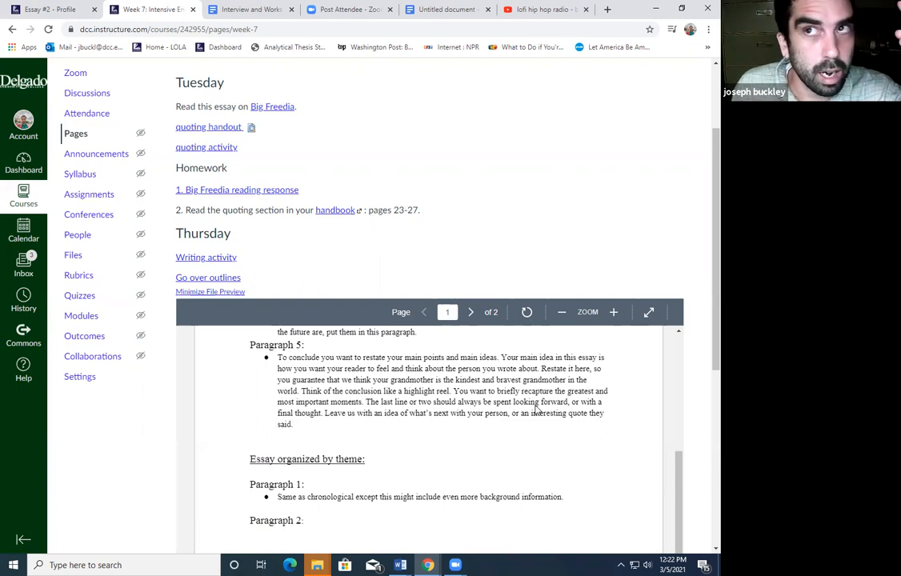
scroll(536, 410, down, 2)
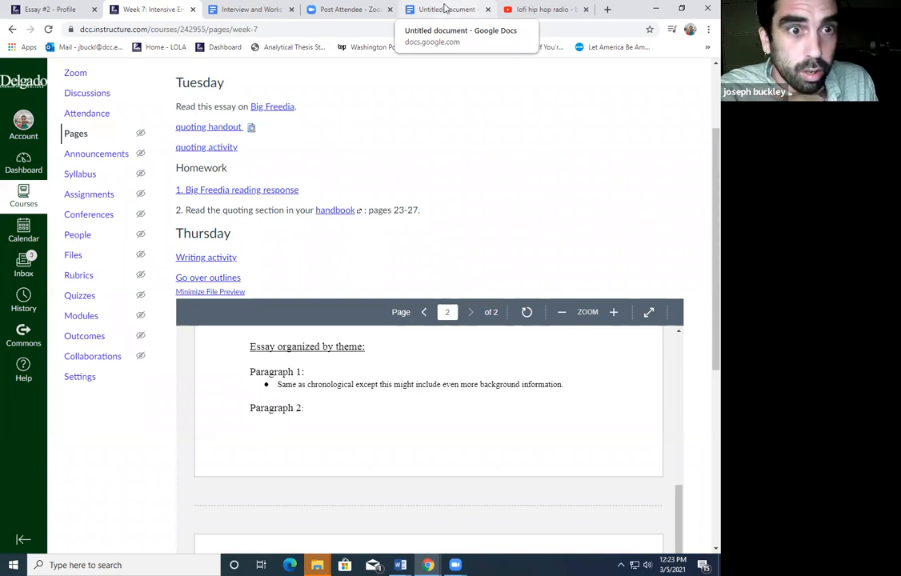
click(444, 9)
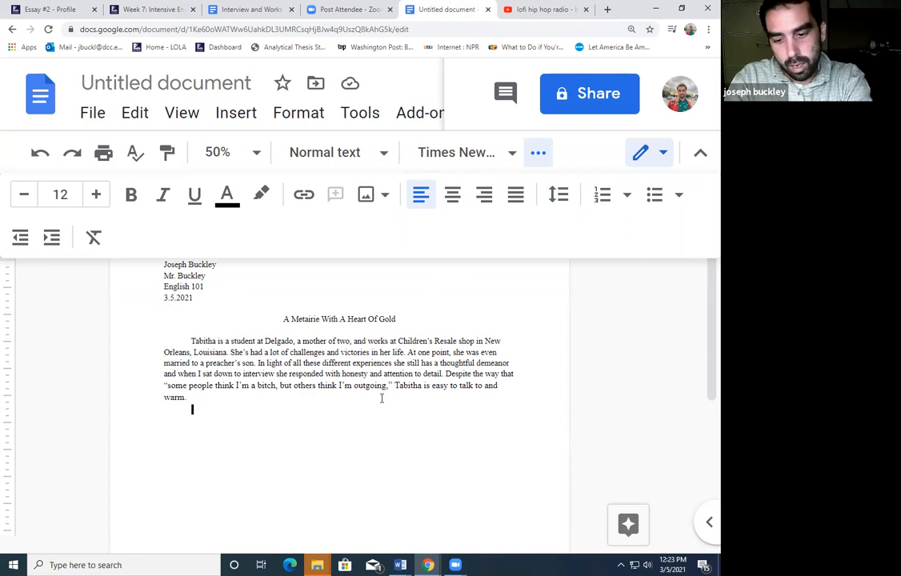
Write the second paragraph: Tabitha grew up in New Orleans suburbs, then moved to Mississippi for her father's work
text(Tabitha a)
text(rew up in the suburbs )
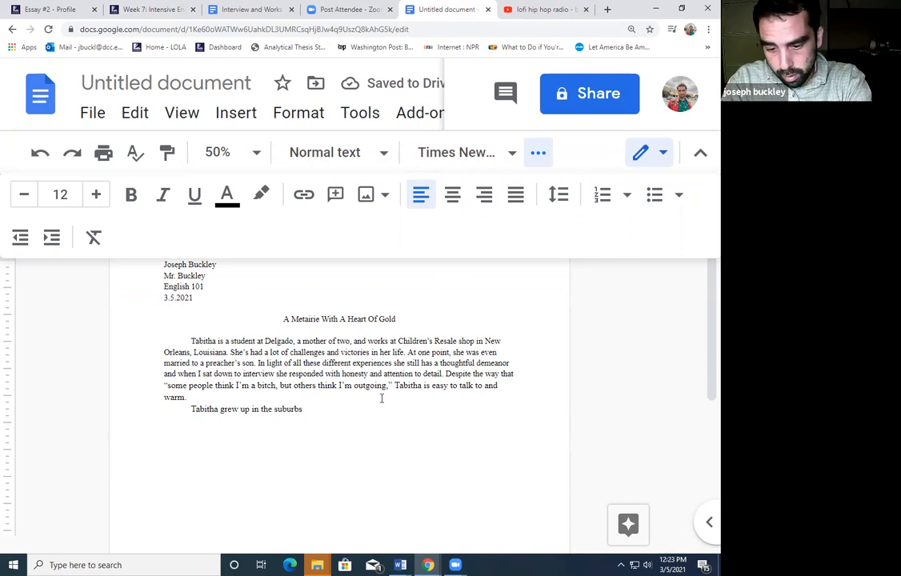
text(of NEw)
key(BackSpace)
key(BackSpace)
text(ew Orleans. However there were times when)
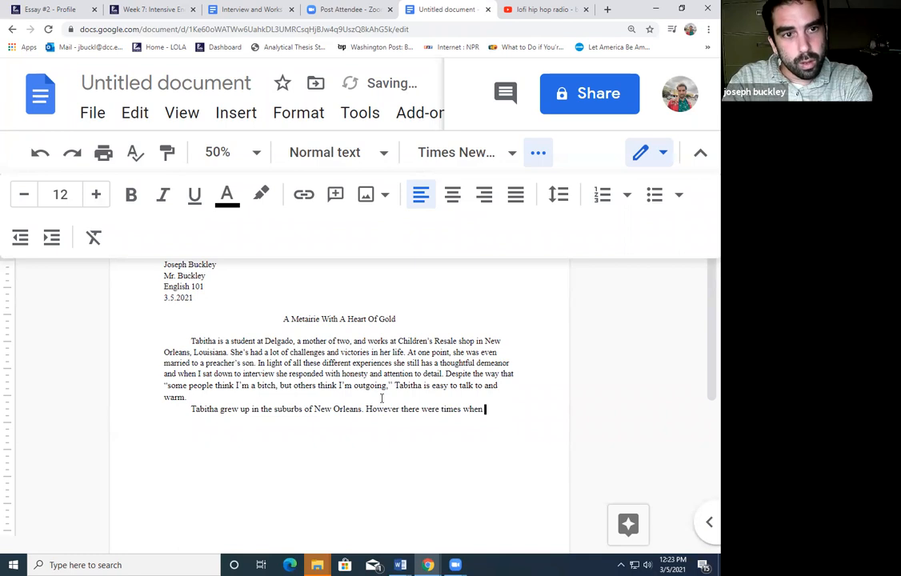
key(BackSpace)
key(BackSpace)
key(BackSpace)
key(BackSpace)
text(hen she had to leave and move t)
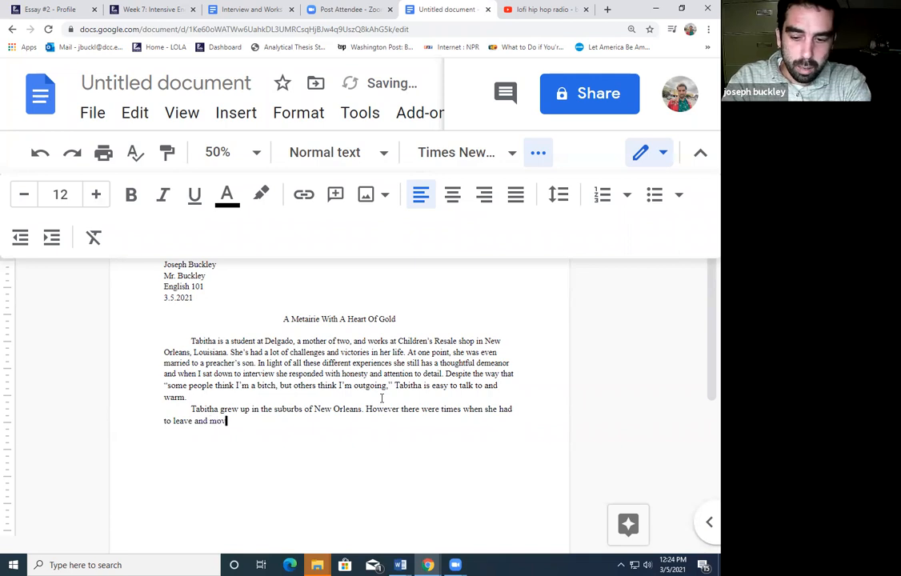
key(BackSpace)
key(BackSpace)
key(BackSpace)
key(BackSpace)
key(BackSpace)
key(BackSpace)
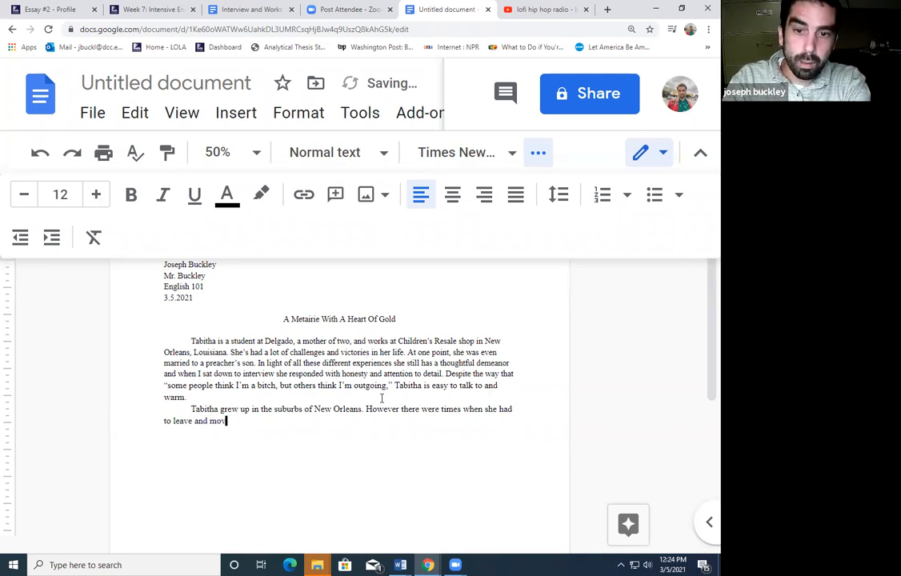
text(at one po)
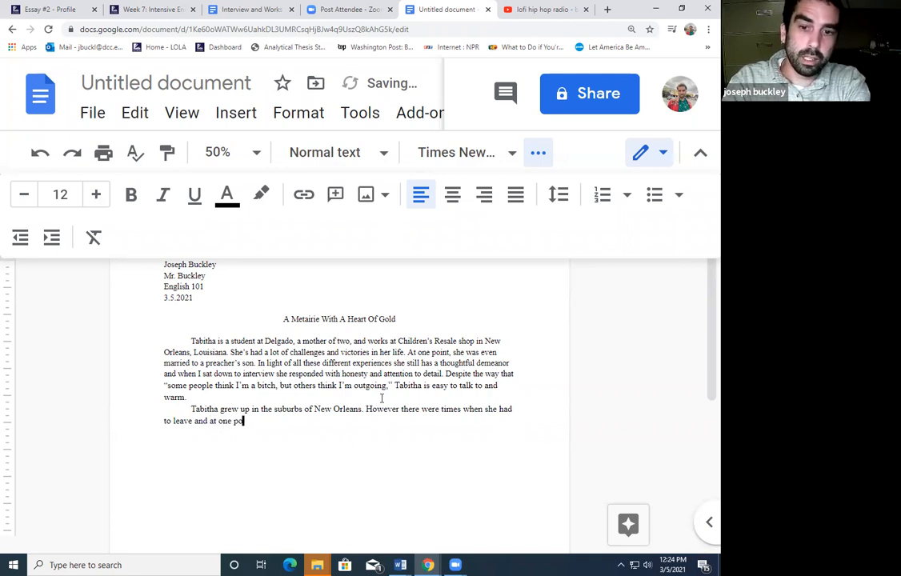
text(int she moved to )
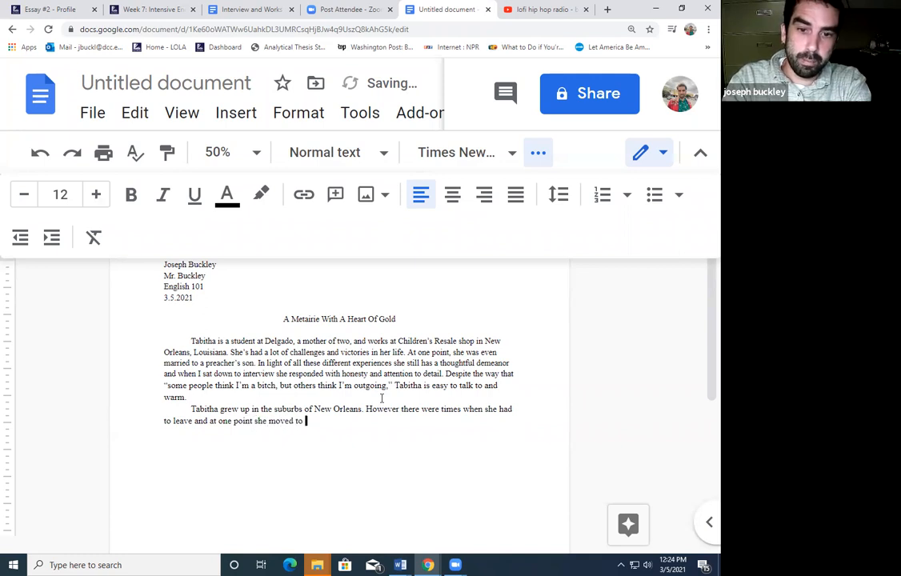
text(Mississi)
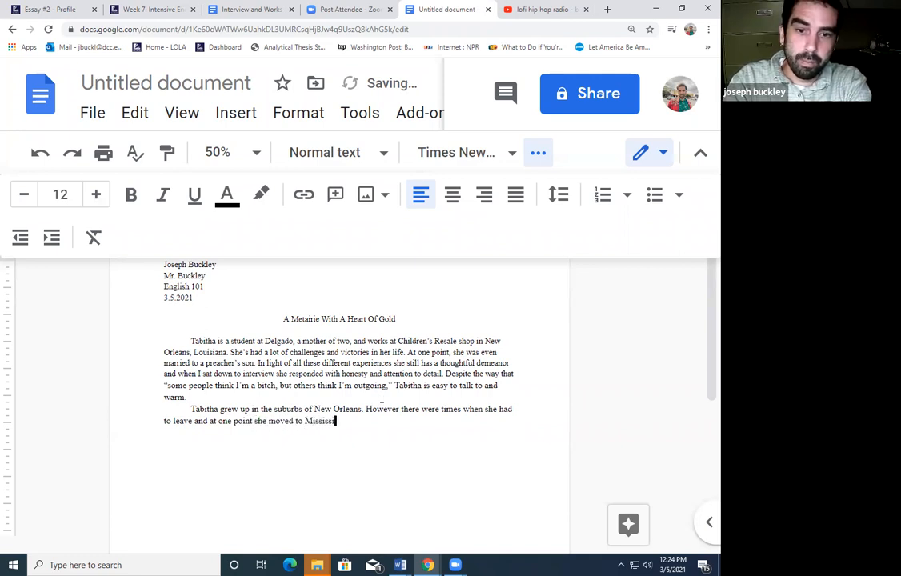
text(ppi beca)
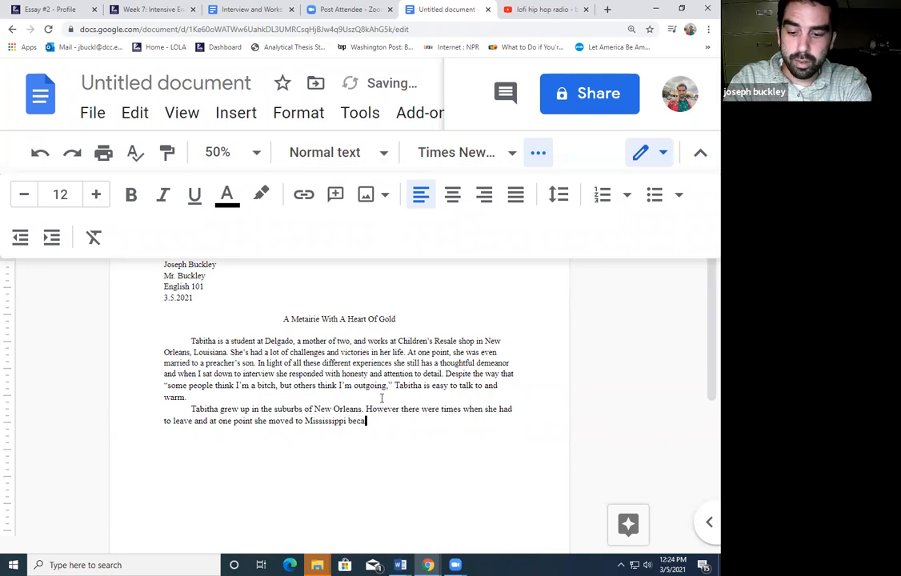
text(use her fathe)
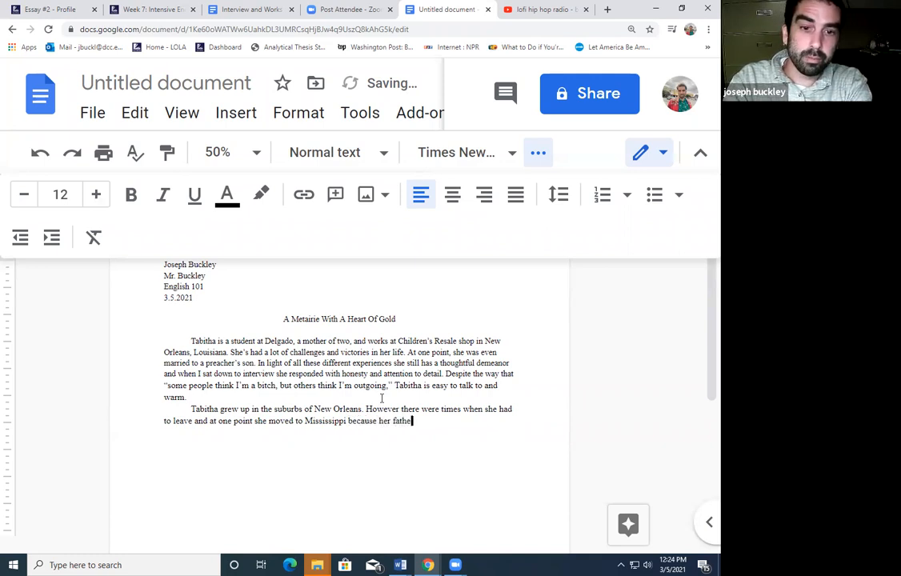
text(r had to b)
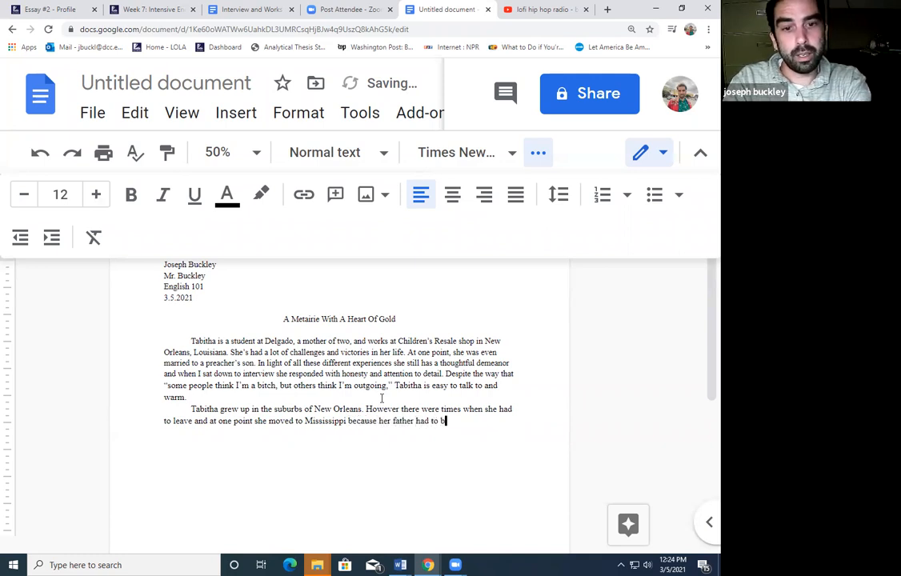
text(e re)
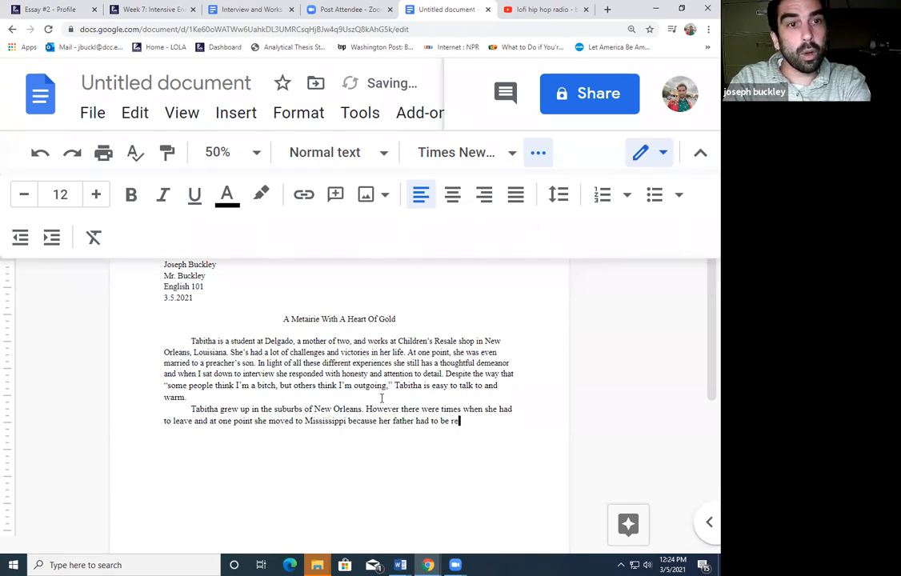
text(located for work.)
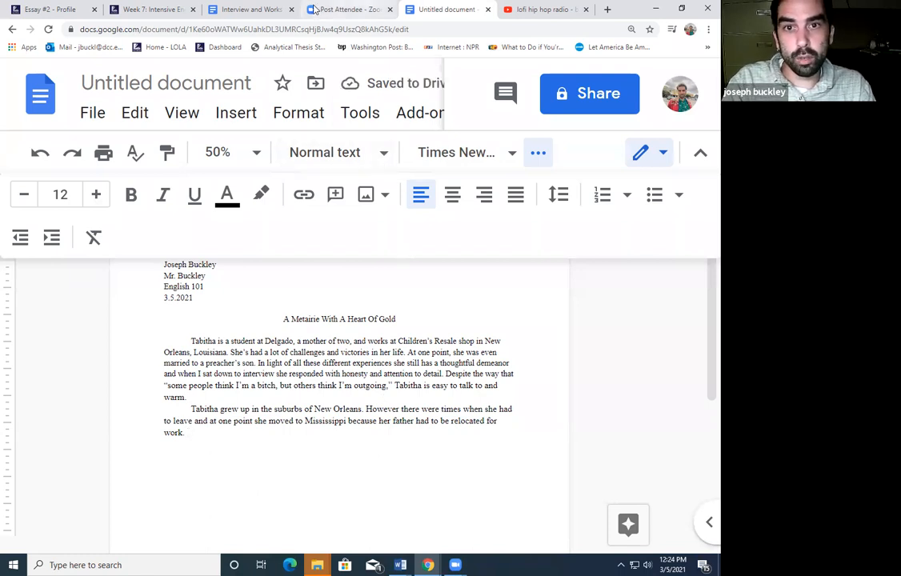
click(248, 8)
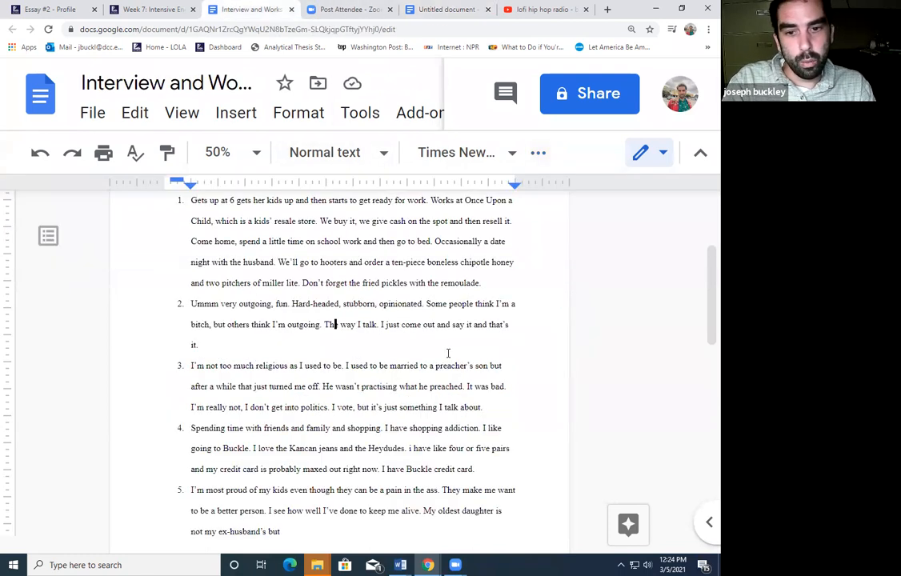
Copy answer 7 about leaving Louisiana in 1997 and living in Jackson, MS from the interview notes
scroll(442, 348, down, 3)
scroll(440, 342, down, 5)
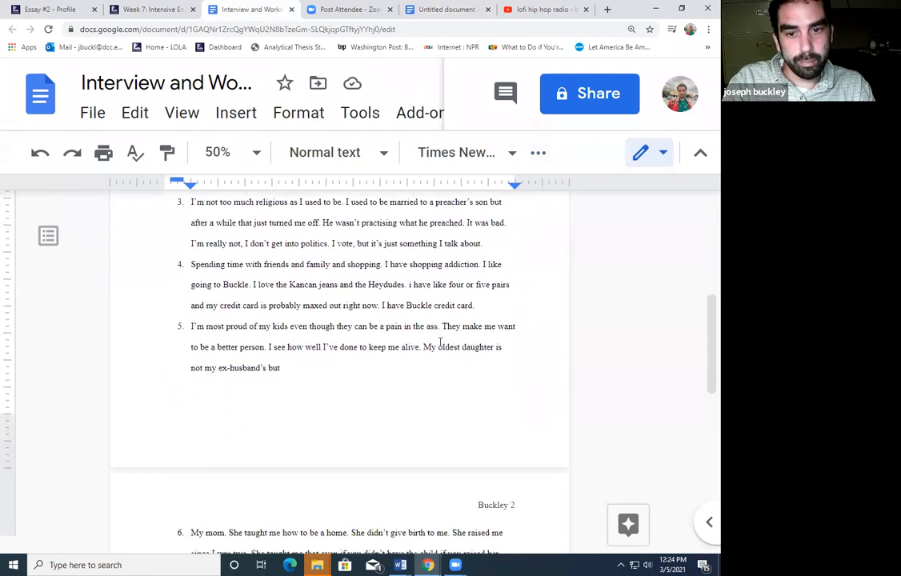
drag(347, 314, 471, 327)
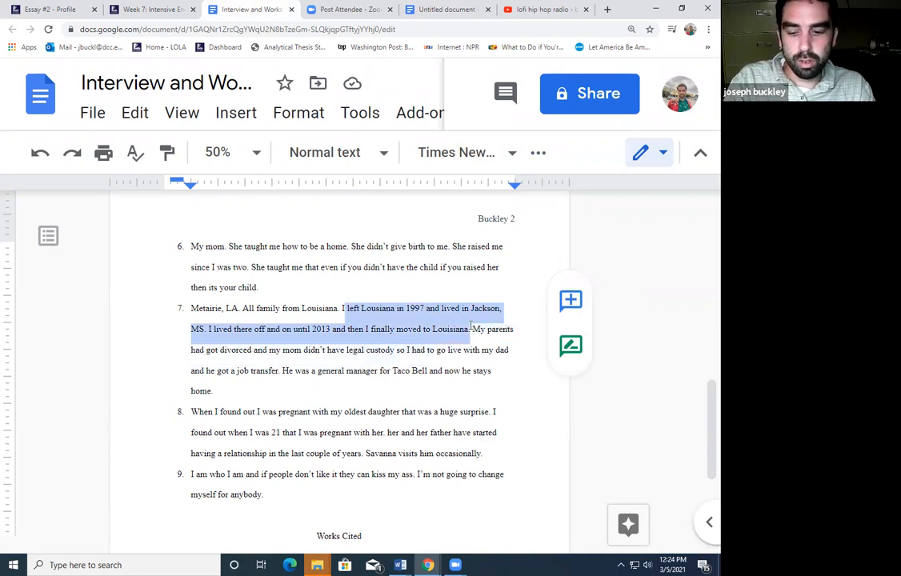
click(432, 9)
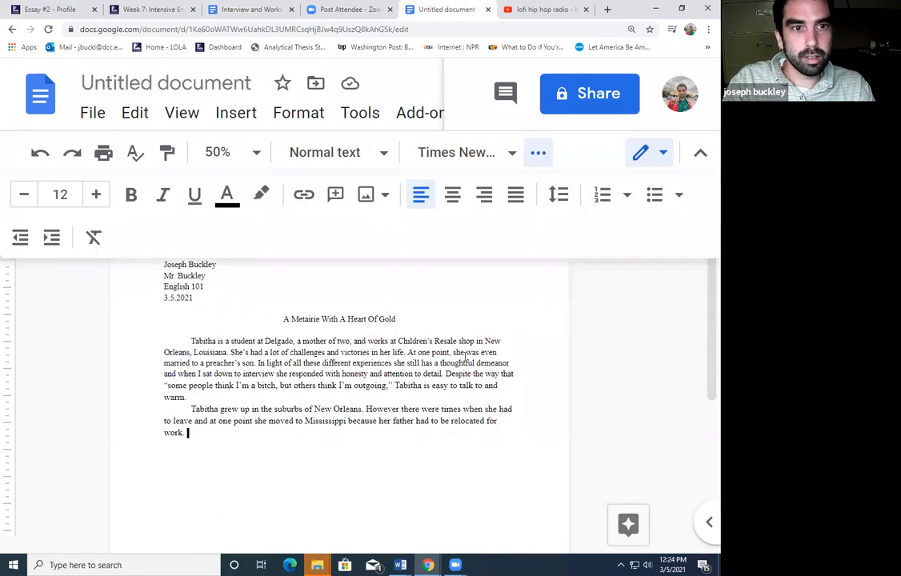
Paste the 1997 Jackson quote, then add the parents' divorce sentence ending 'easy going.' and a new line
text(left Louisiana in 1997 and lived in Jackson, MS. I lived there off and on until 2013 and then I finally moved to Louisiana.)
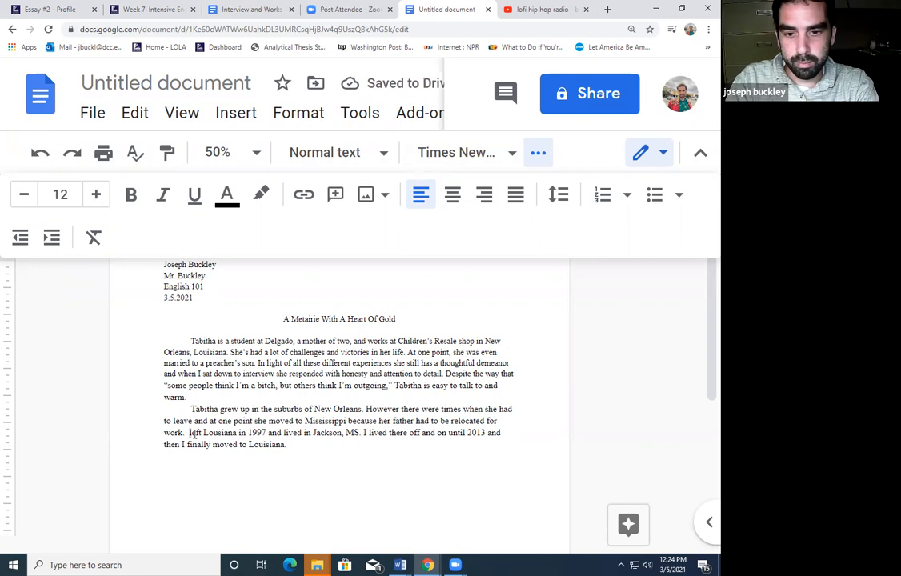
text(Tabitha )
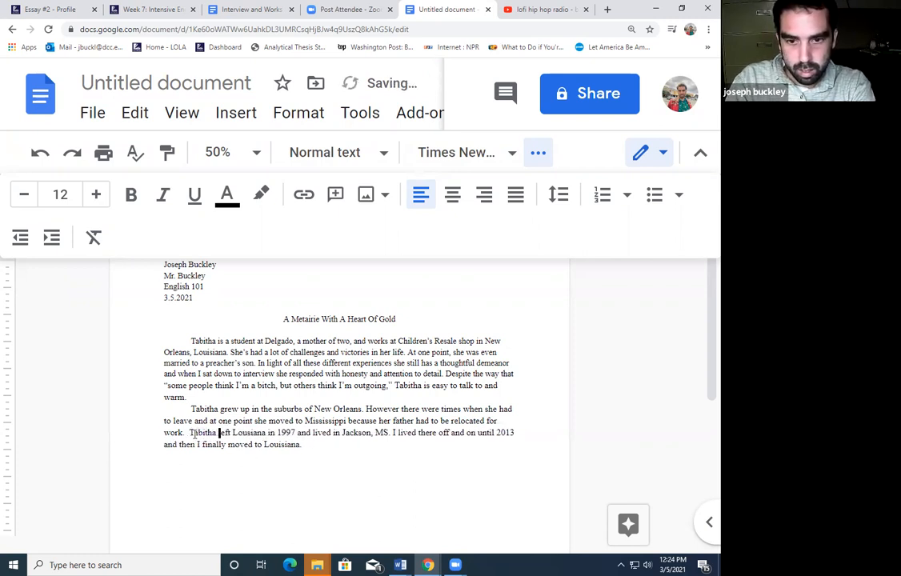
text( spoke on )
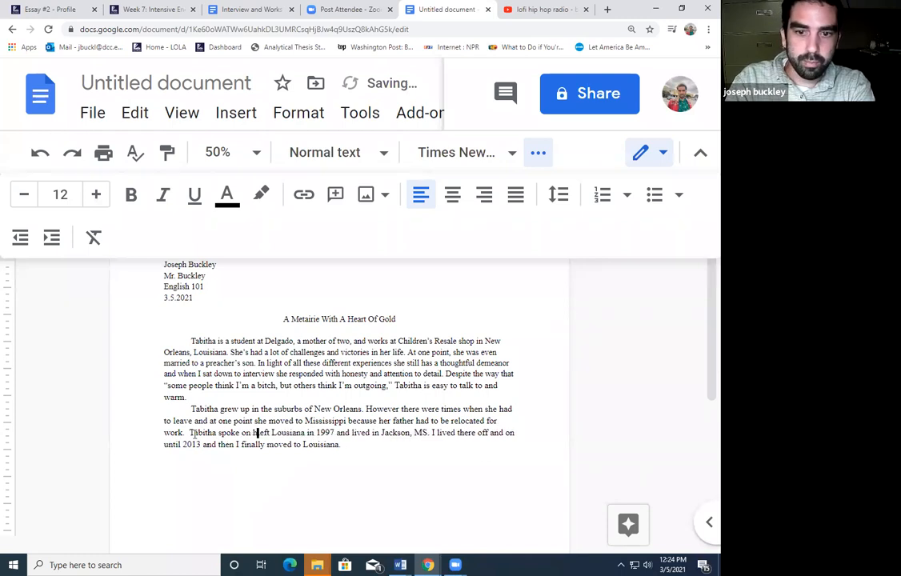
text(her fractured )
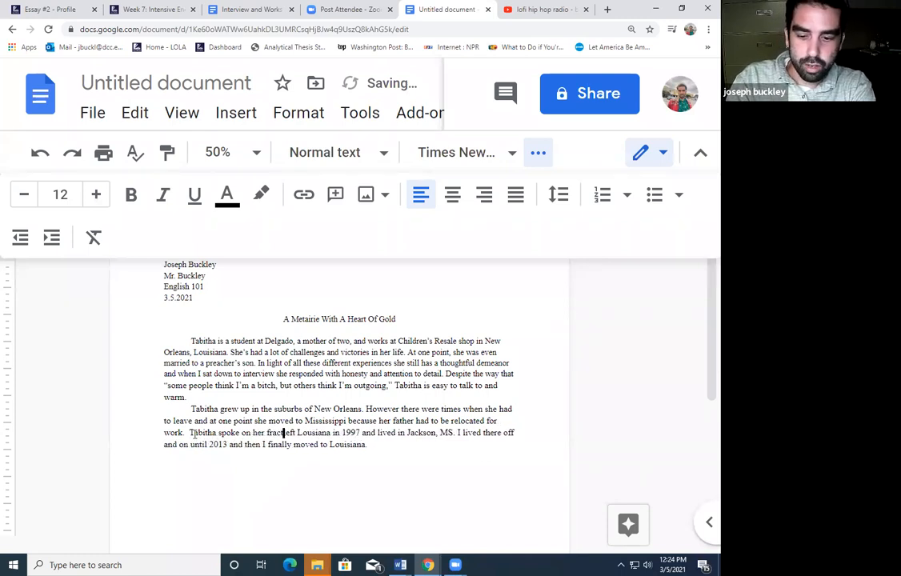
text(upbringing)
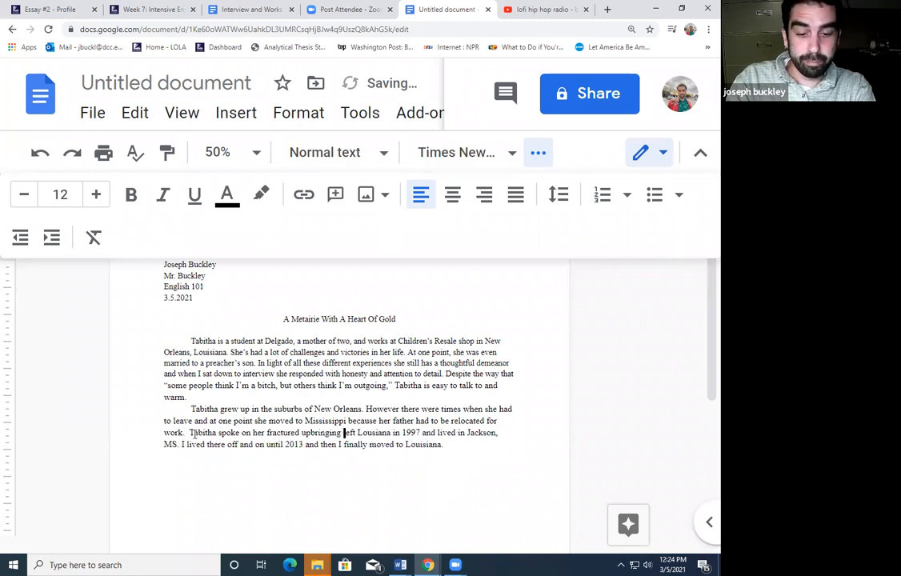
text( ")
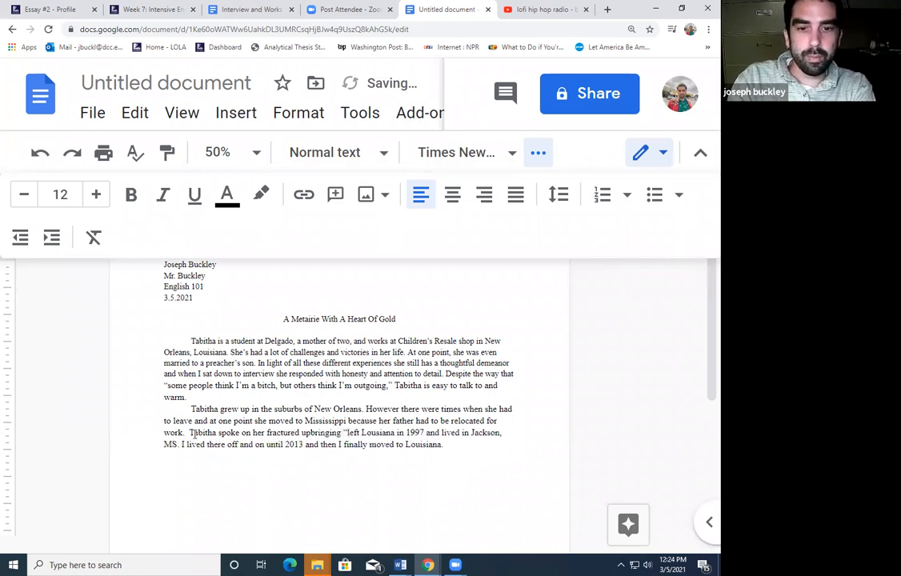
text(I)
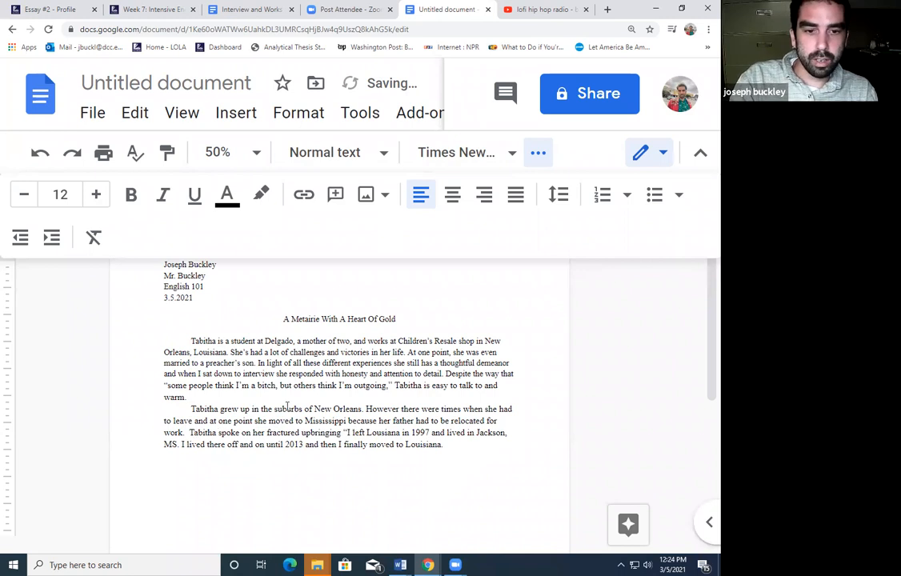
click(457, 451)
text(" )
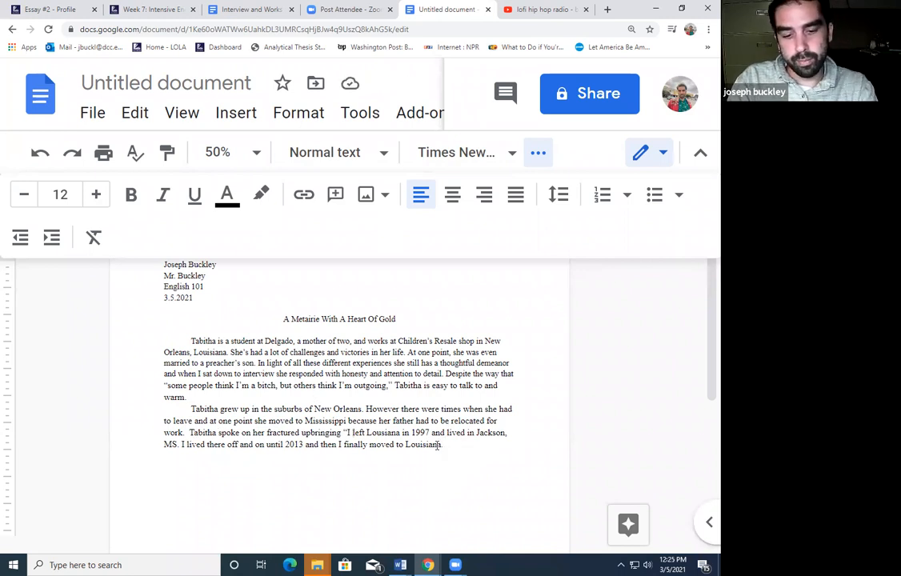
text(H)
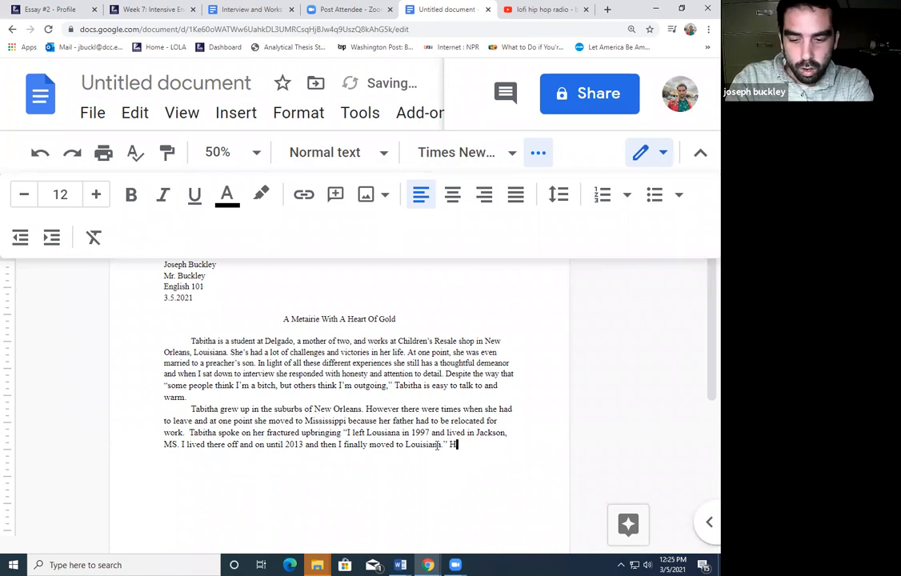
text(er parents w)
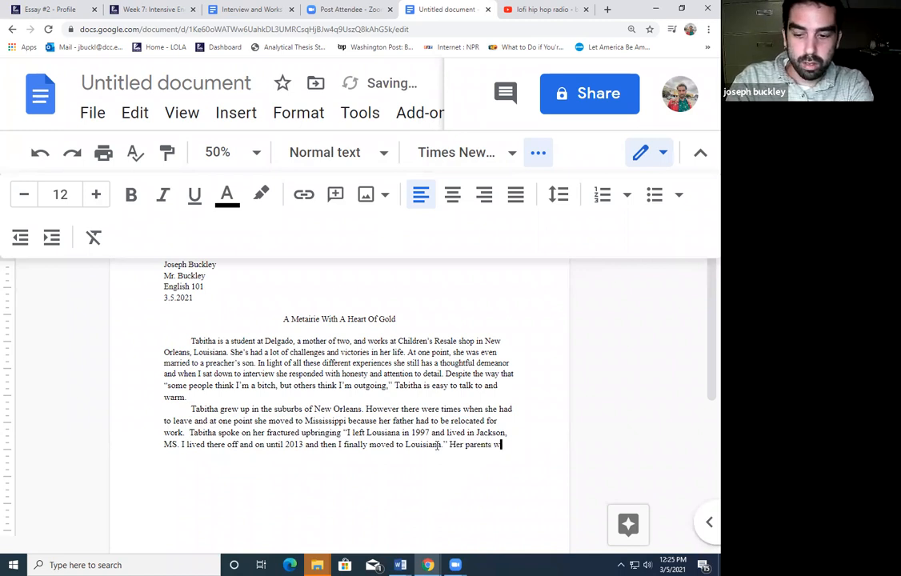
text(ere divorc)
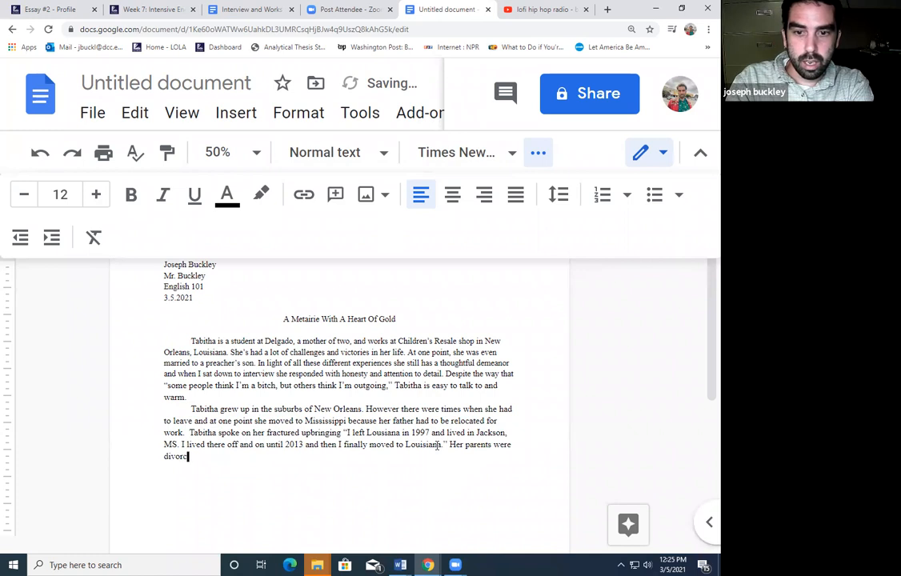
text(ed and thi)
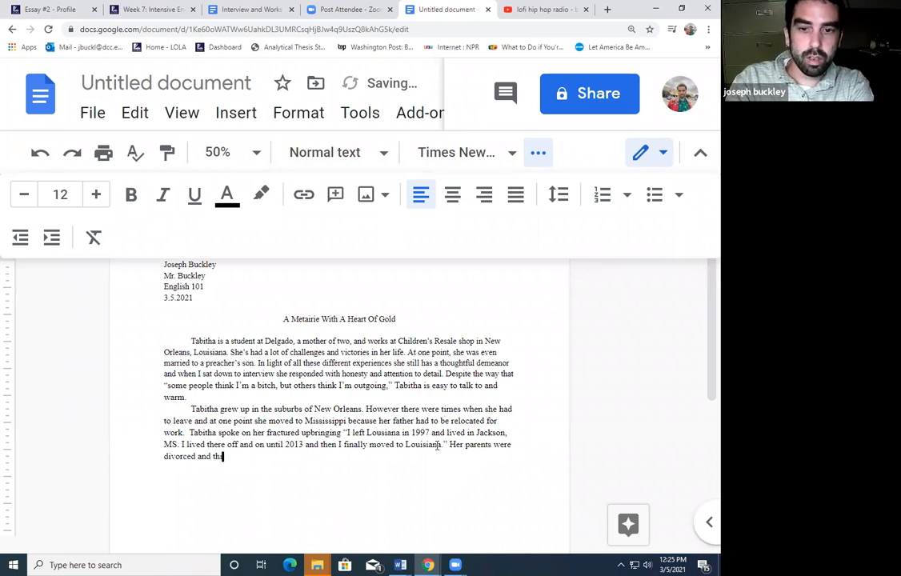
text(s caused t)
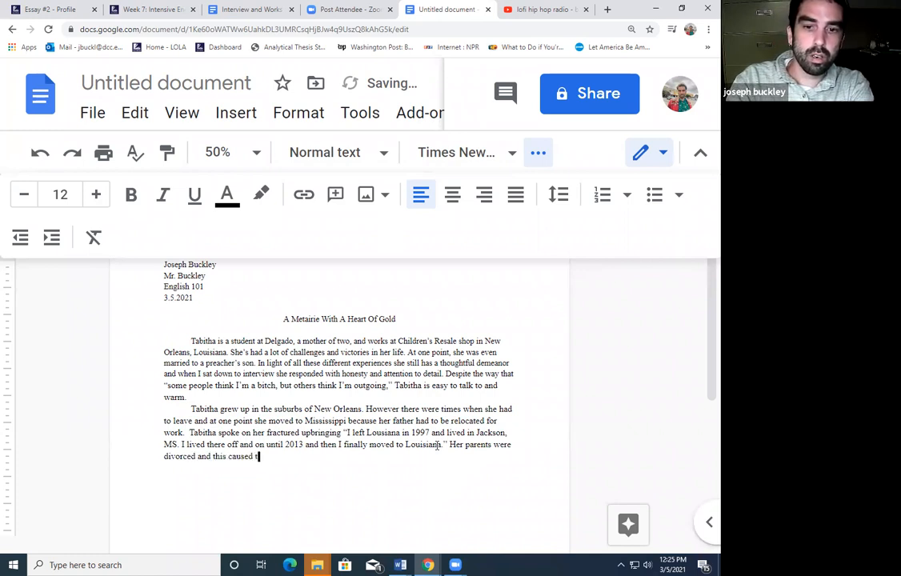
text(o her to bounce around and this is a b)
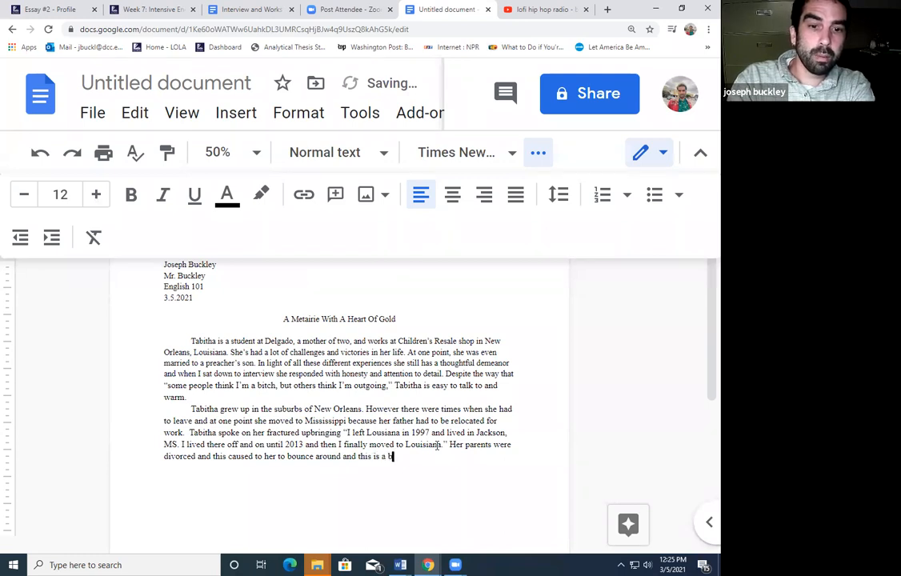
text(ig part of)
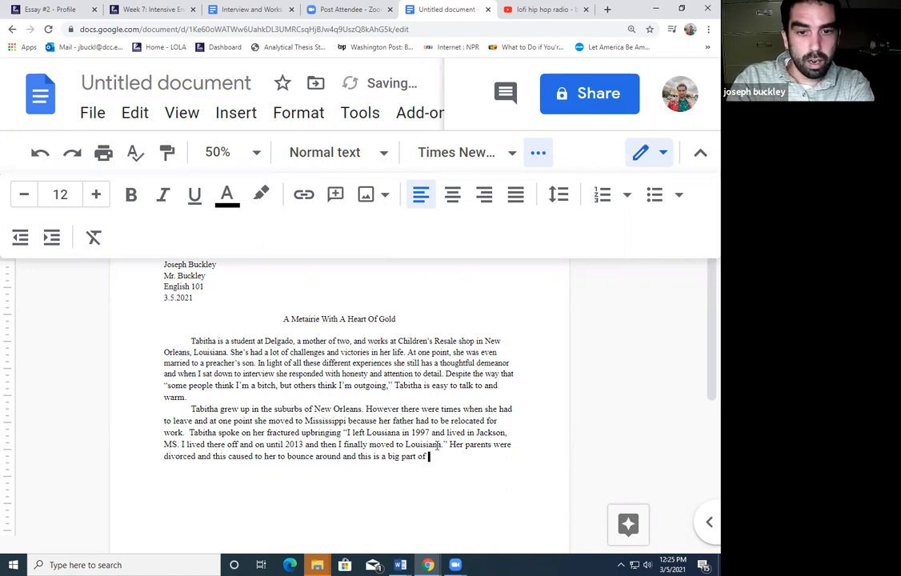
text(wh)
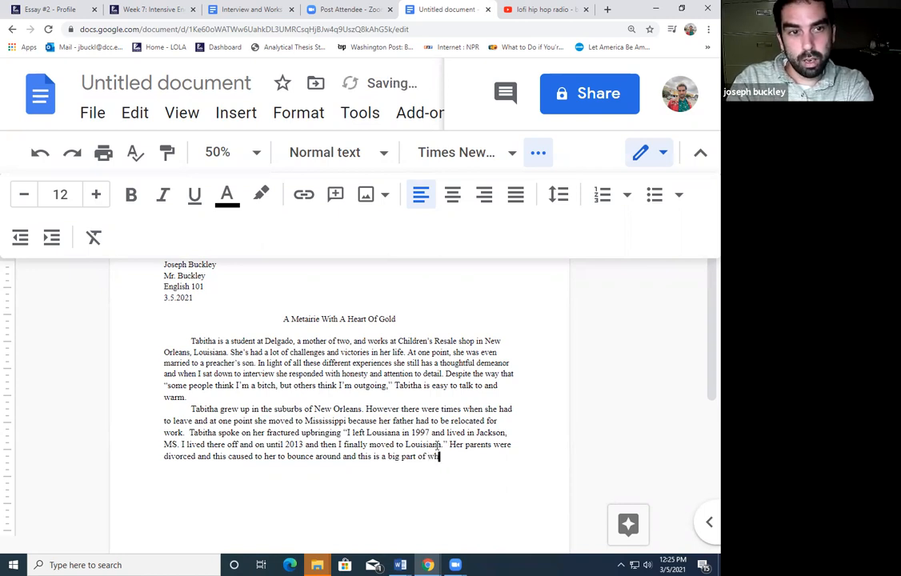
text(at make)
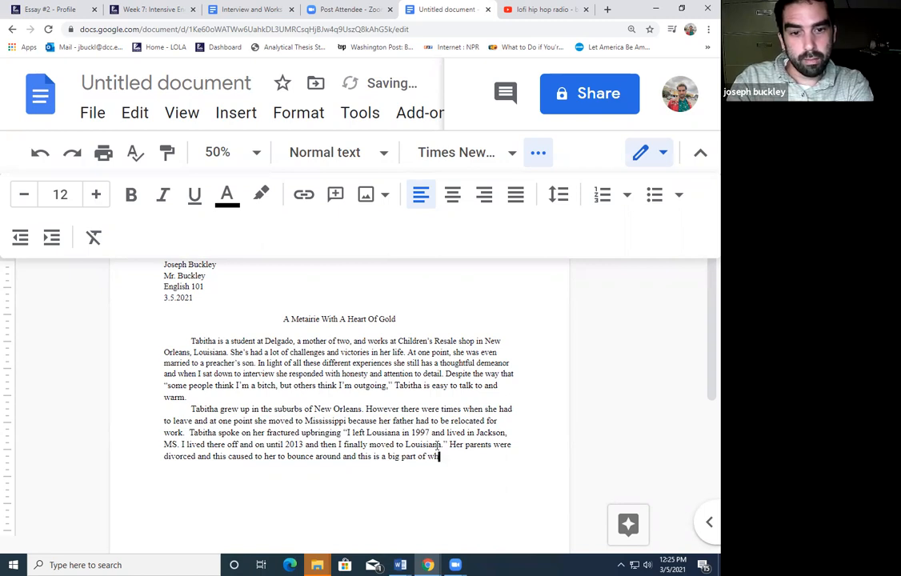
text(s her)
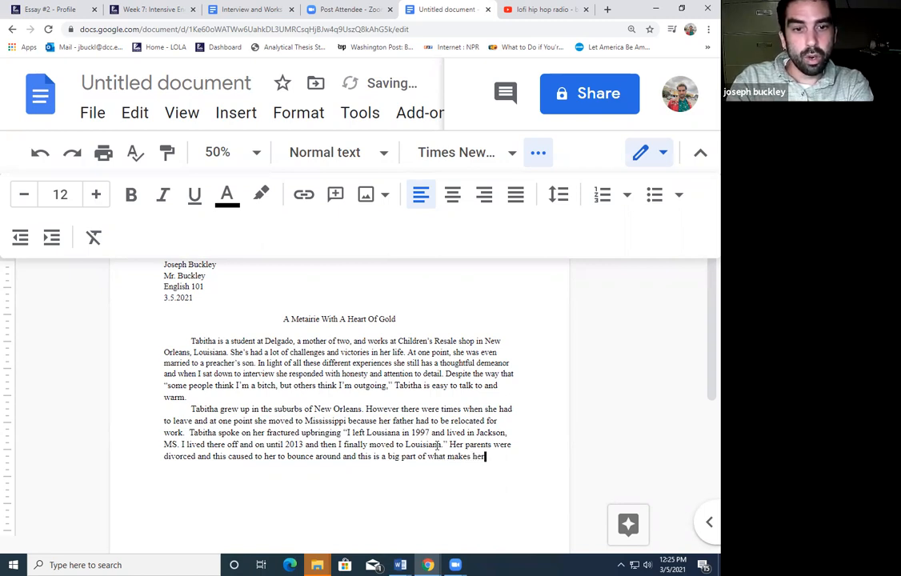
text( who she is tod)
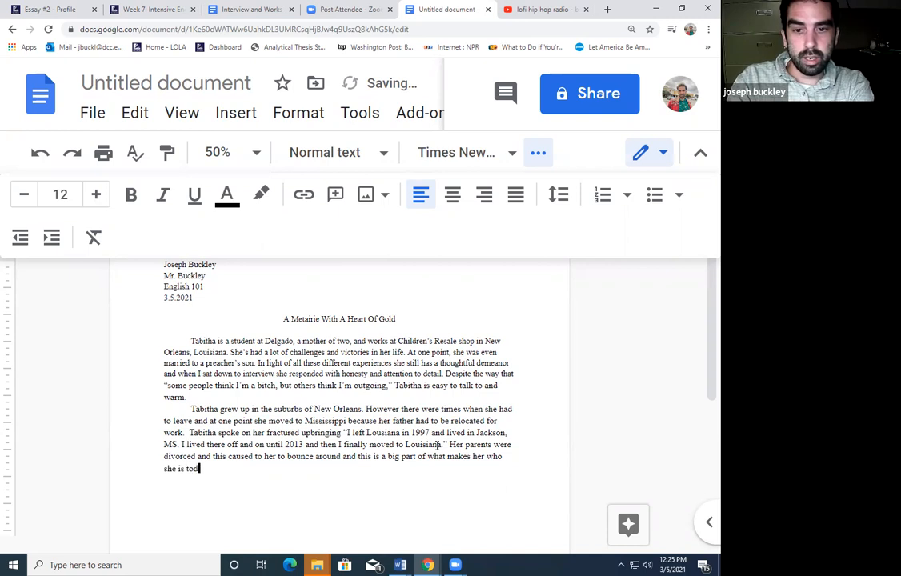
text(ay, and)
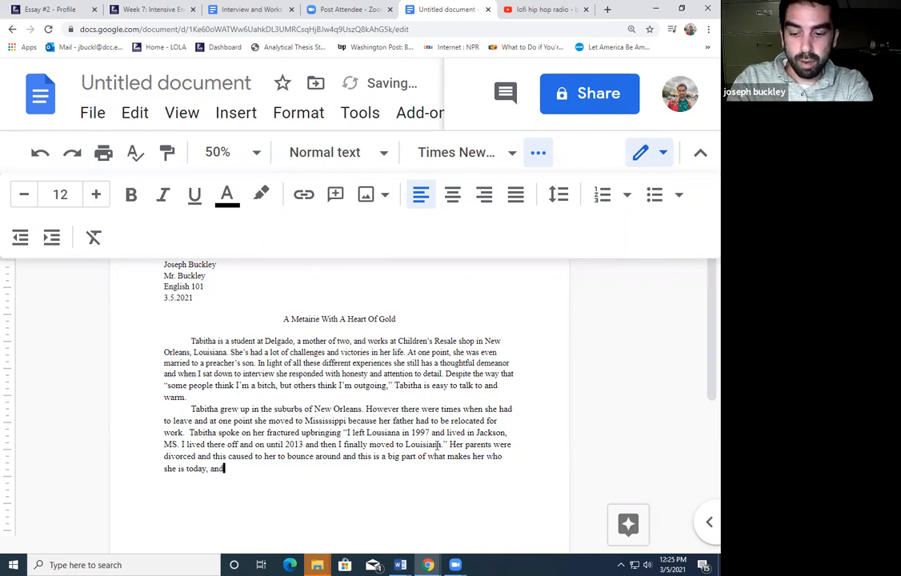
text( probably why she)
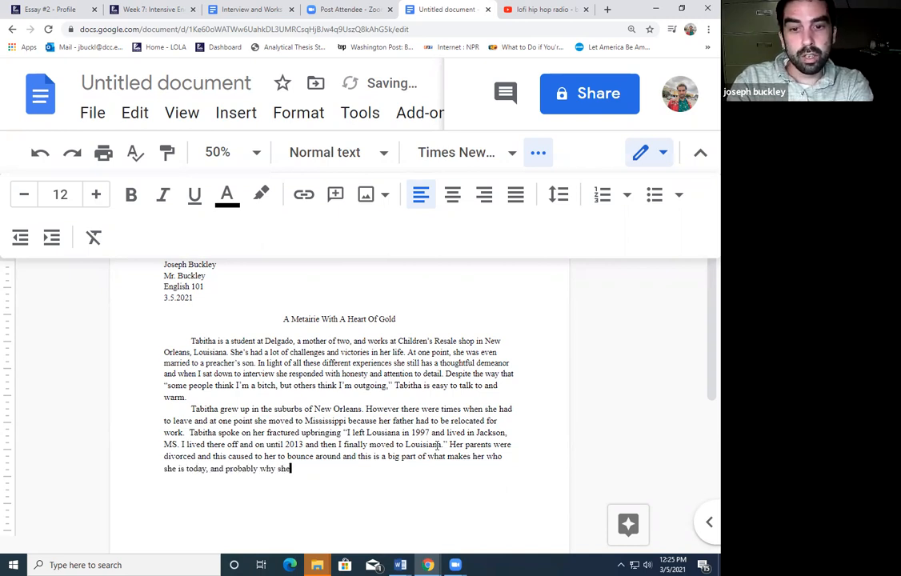
text('s easy going.)
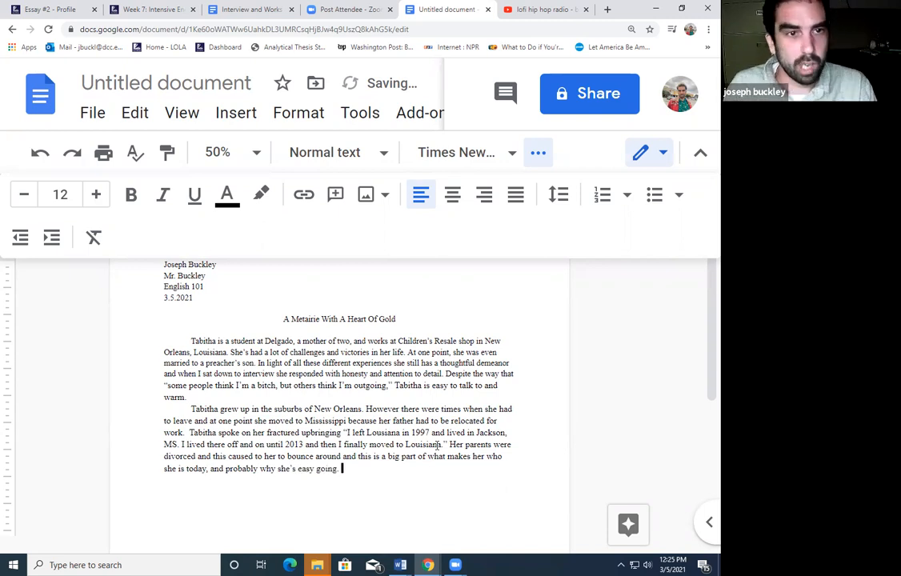
key(Return)
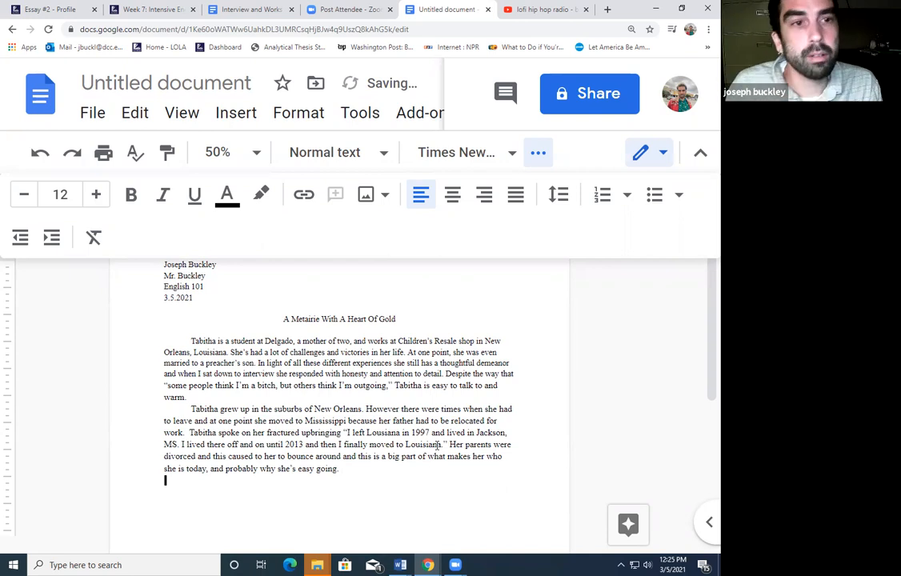
click(259, 11)
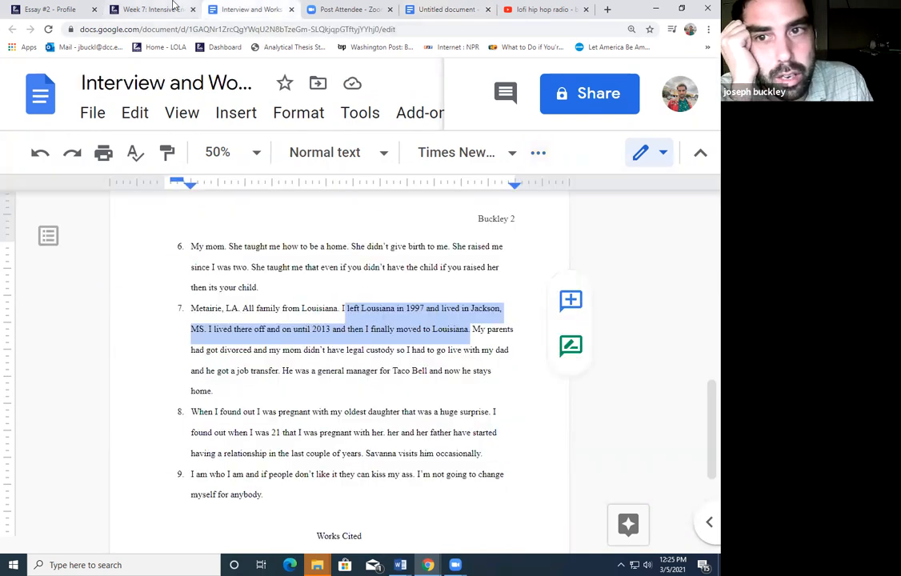
click(154, 9)
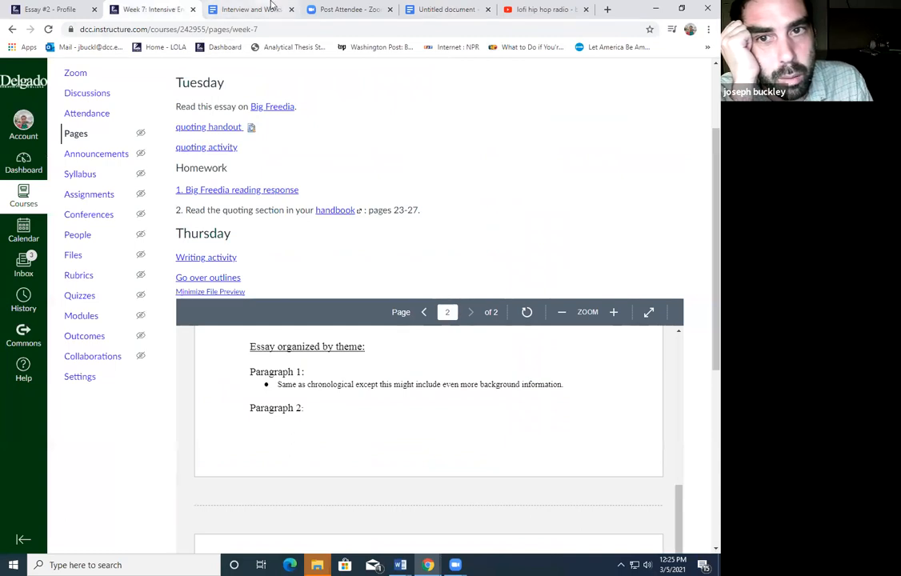
click(273, 7)
click(448, 329)
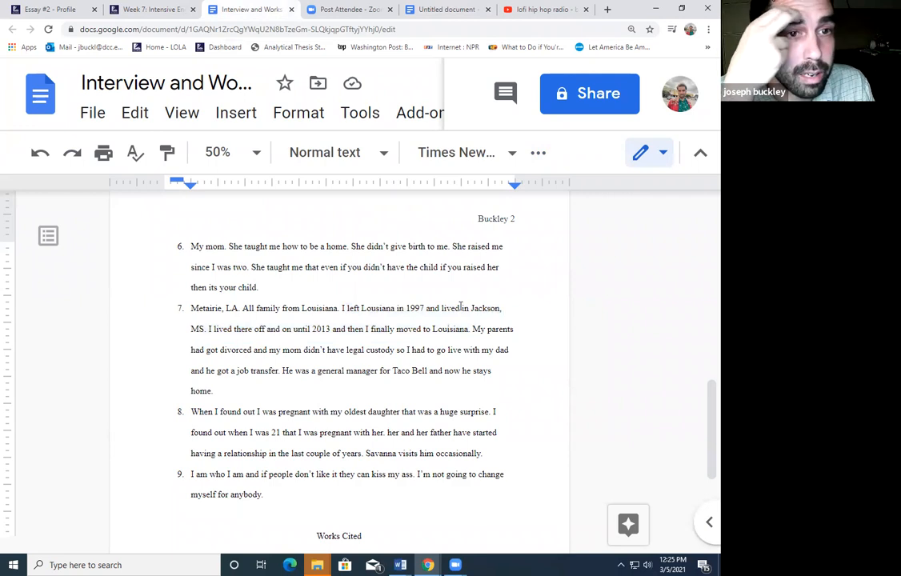
click(70, 8)
click(155, 9)
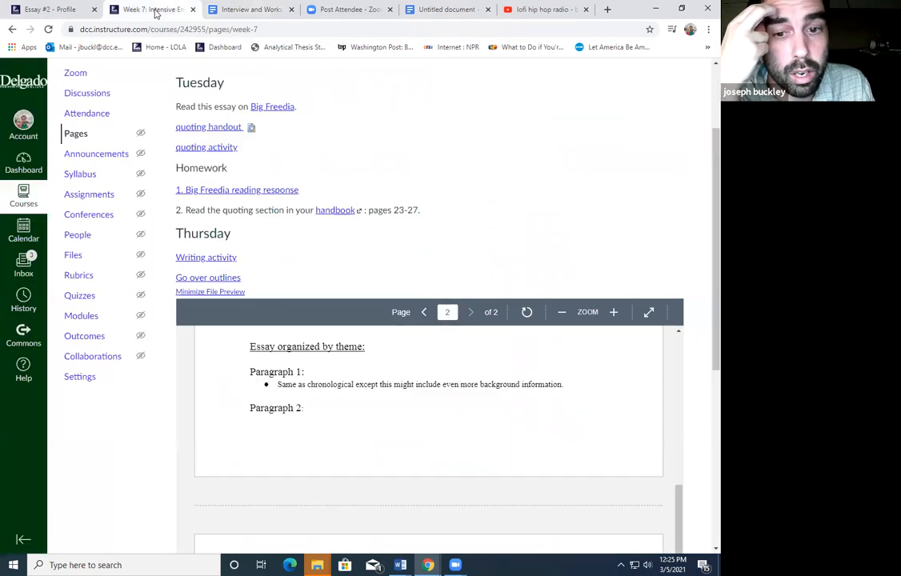
scroll(352, 404, up, 5)
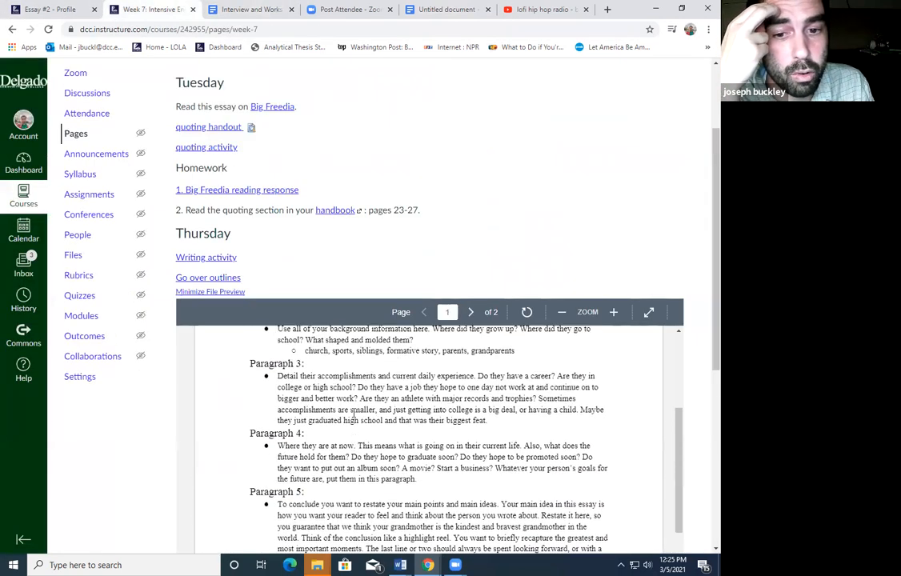
scroll(352, 409, up, 1)
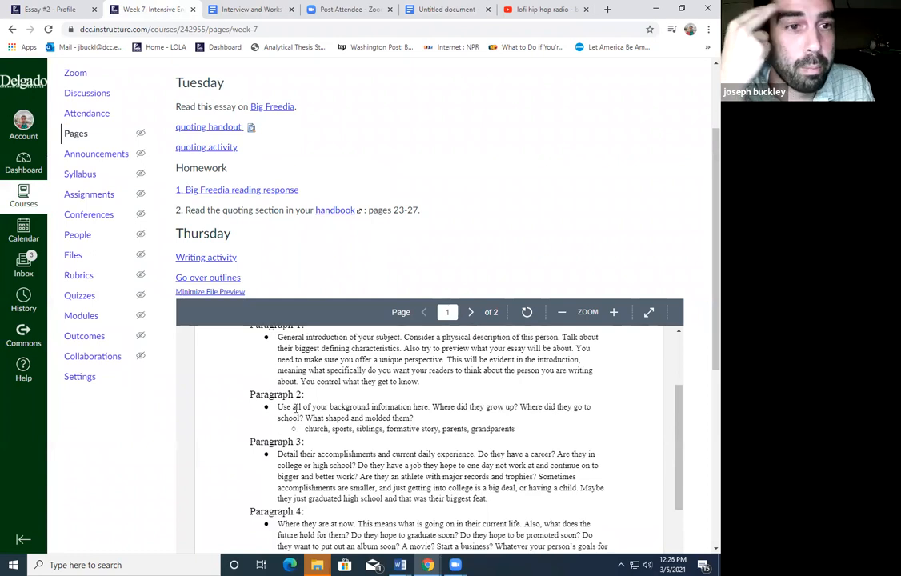
click(438, 9)
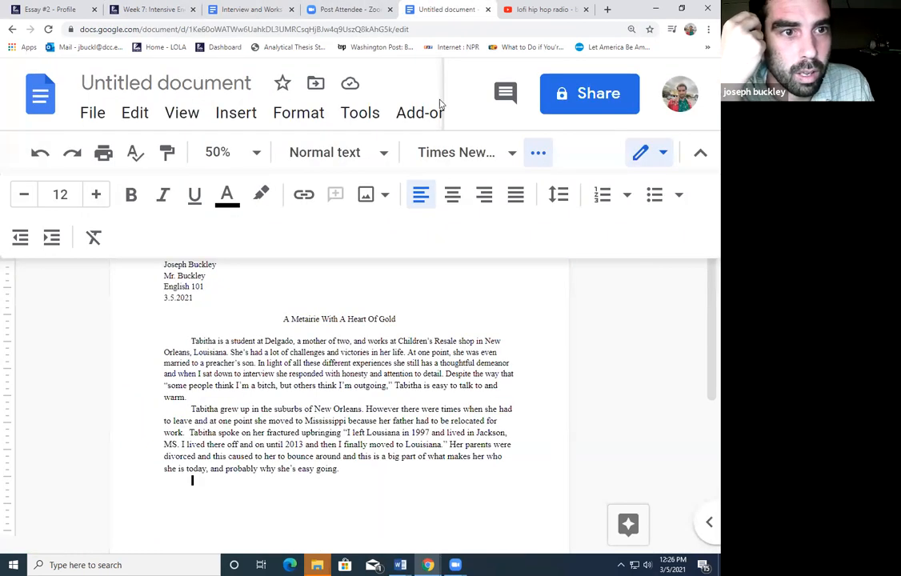
Start a paragraph: 'In her daily life, Tabitha is a retail associate at a Children's clothing store.'
key(Return)
text(iN HER DAILY)
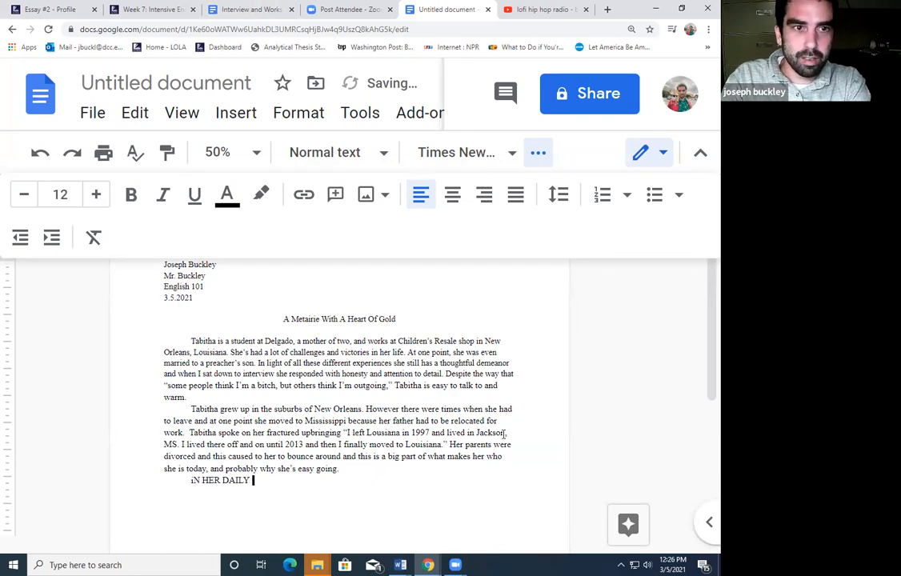
key(BackSpace)
key(BackSpace)
key(BackSpace)
key(BackSpace)
key(BackSpace)
key(BackSpace)
key(BackSpace)
key(BackSpace)
key(BackSpace)
key(BackSpace)
key(BackSpace)
key(BackSpace)
key(BackSpace)
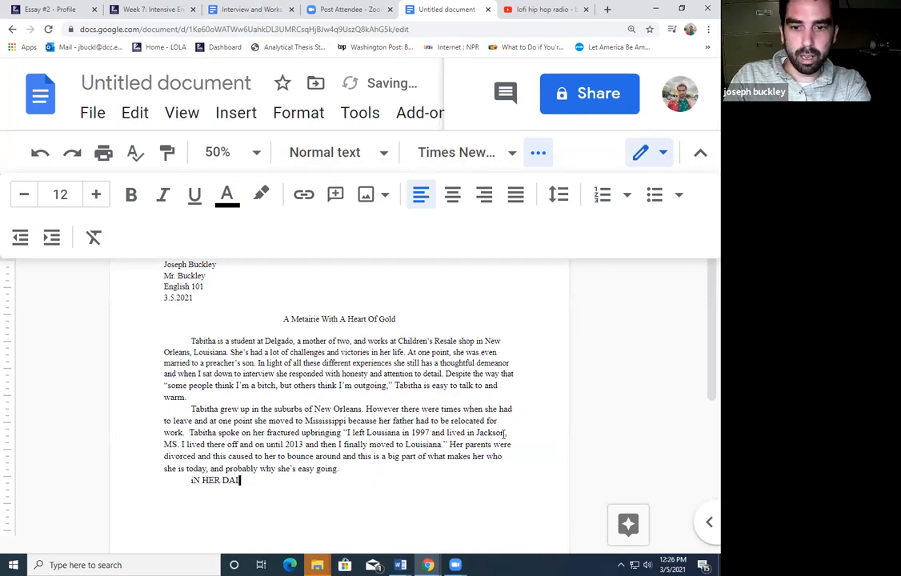
text(n)
key(BackSpace)
key(BackSpace)
text(In her dai)
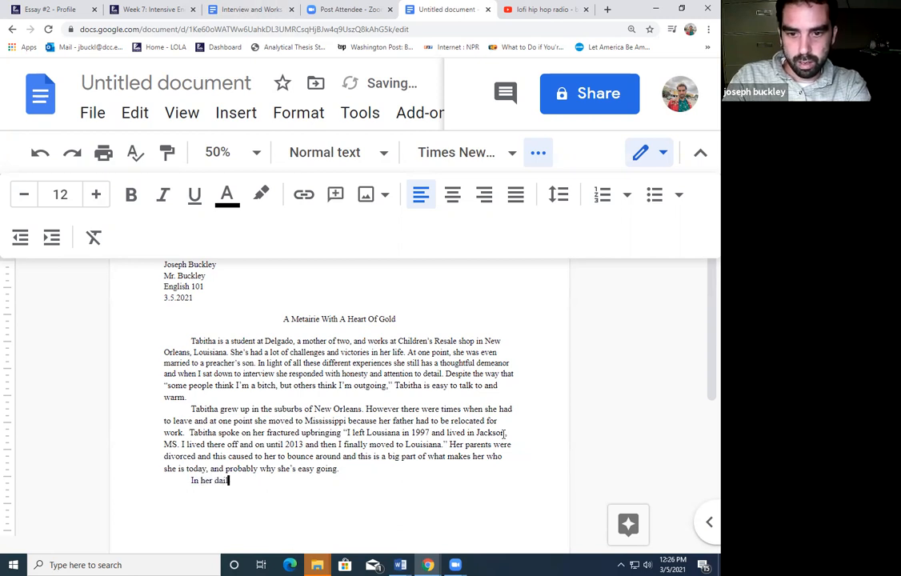
text(ly life , Tabitha )
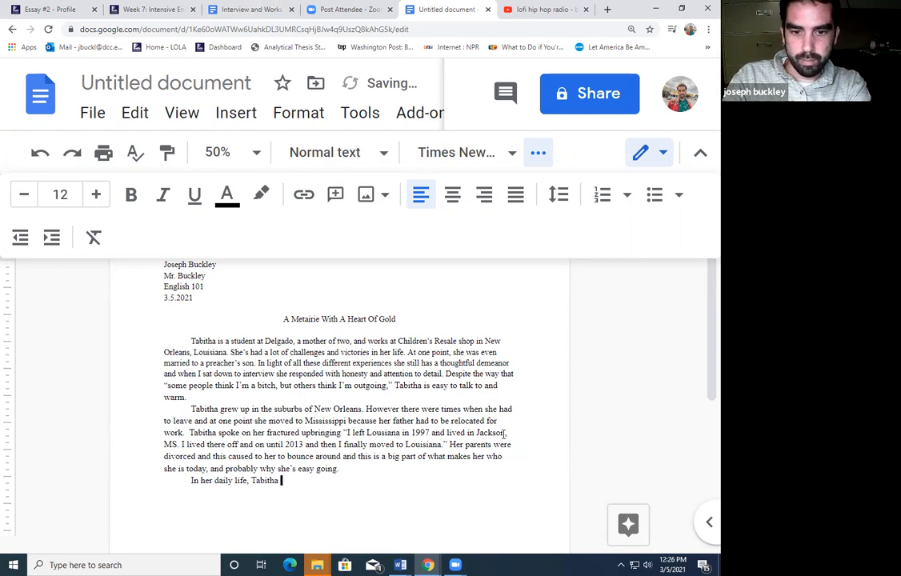
text(w)
key(BackSpace)
text(is a retail associat)
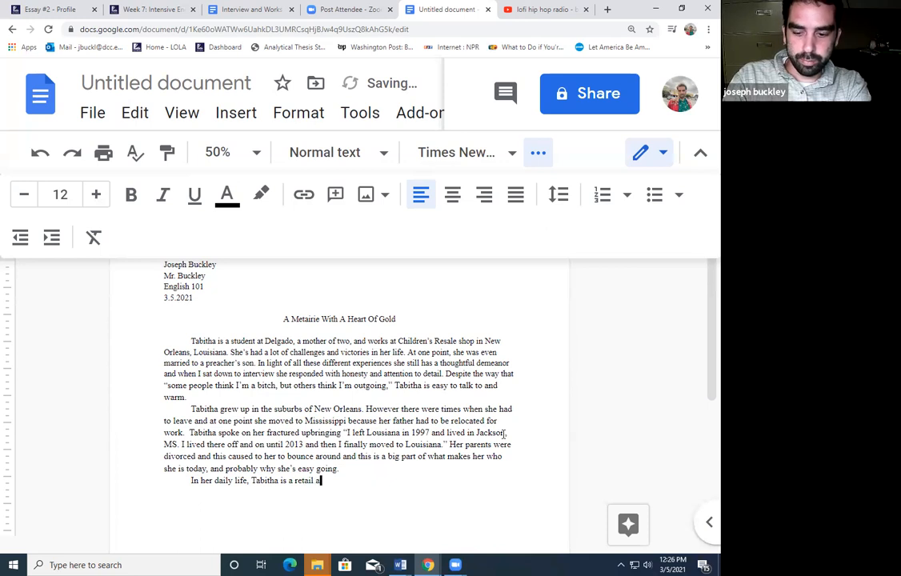
text(e a)
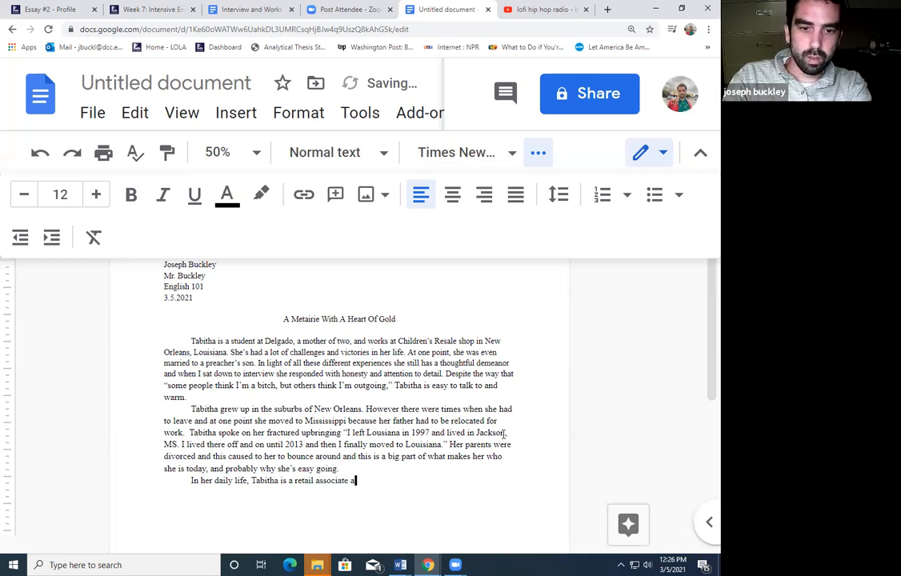
text(t a Children's)
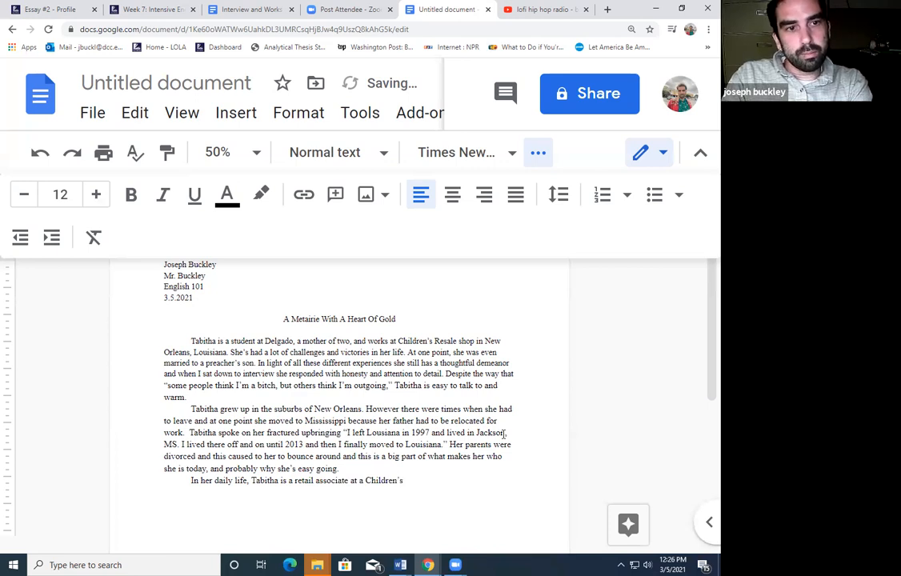
text( clothing store. They)
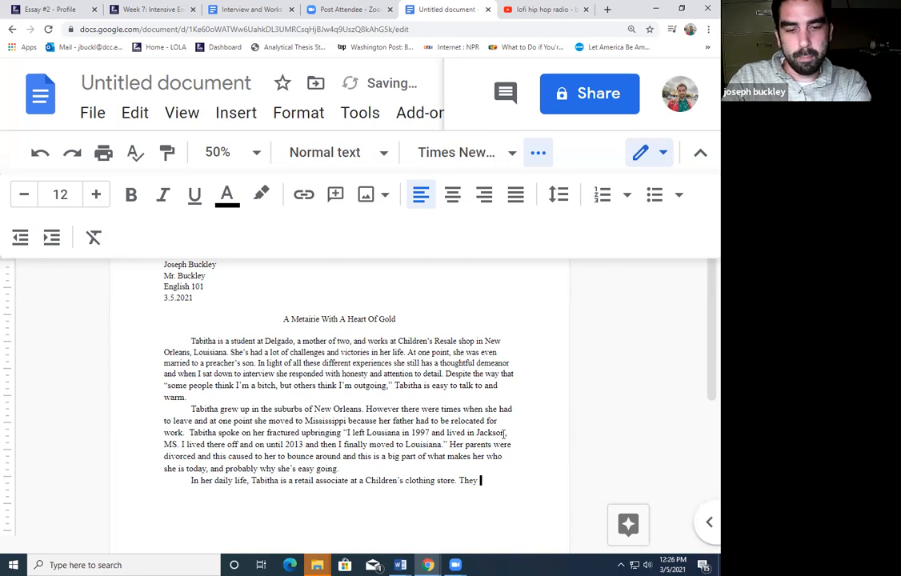
key(BackSpace)
key(BackSpace)
key(BackSpace)
key(BackSpace)
key(BackSpace)
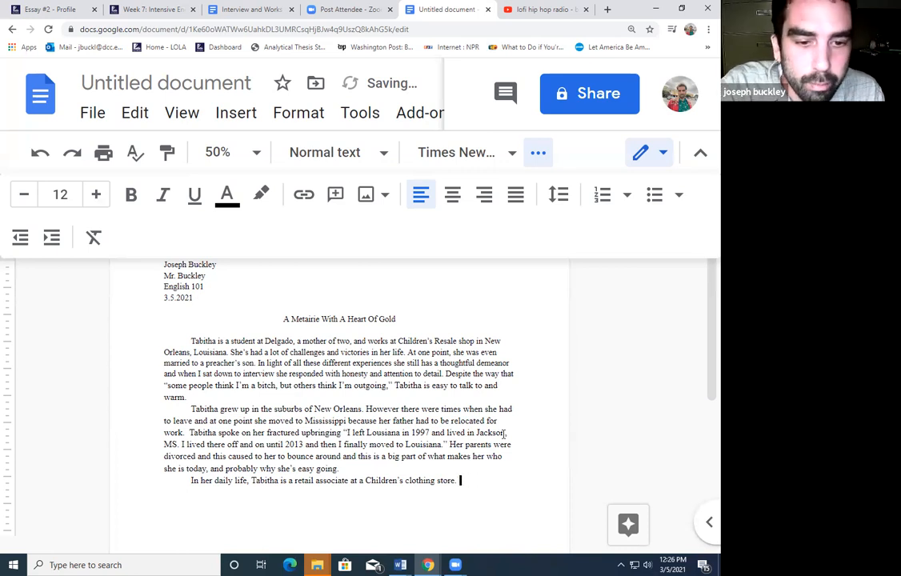
Paste the 'We buy it…' buy-and-resell quote from the interview notes after 'clothing store.'
click(272, 8)
scroll(302, 376, up, 10)
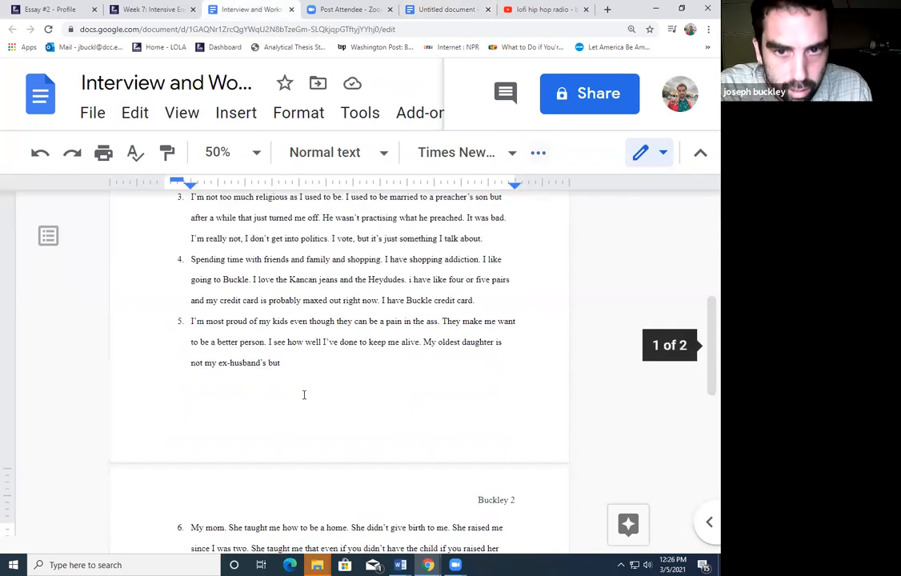
drag(323, 277, 515, 279)
key(ctrl+c)
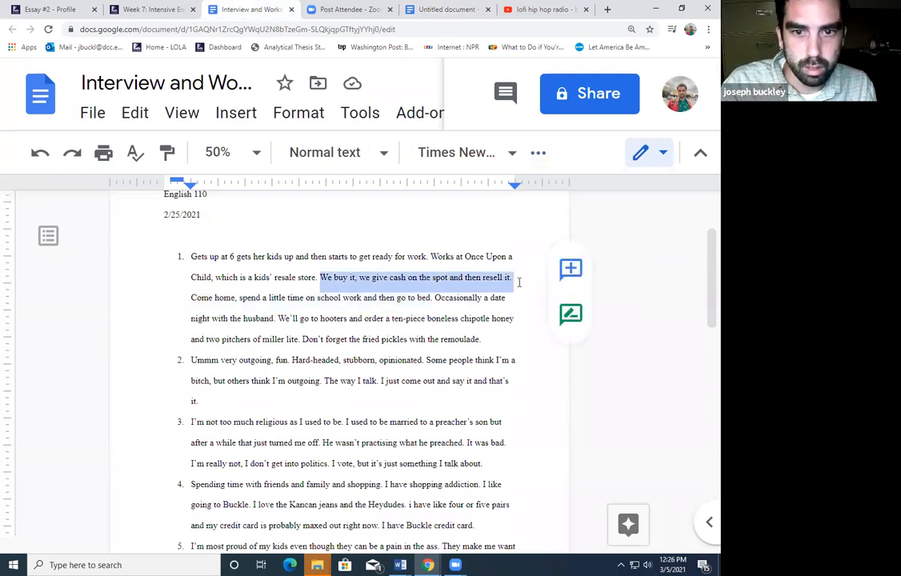
click(418, 6)
key(ctrl+v)
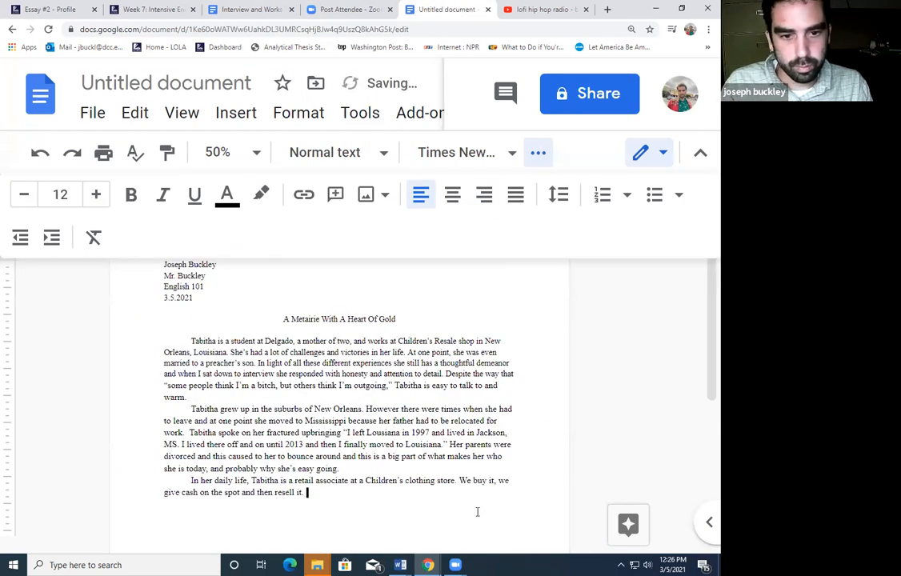
click(377, 495)
key(BackSpace)
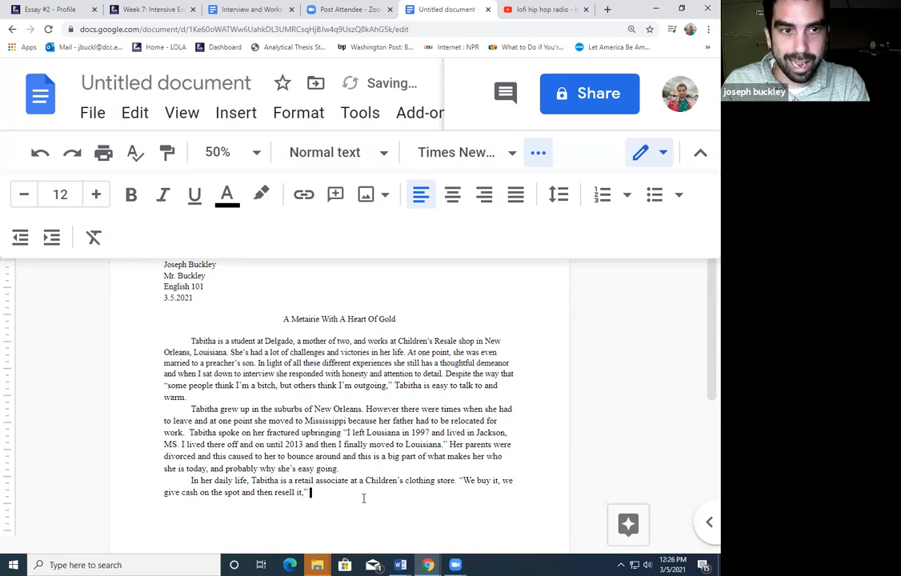
Add sentences about her work interactions and her classes at Delgado Community College
text(Tabit)
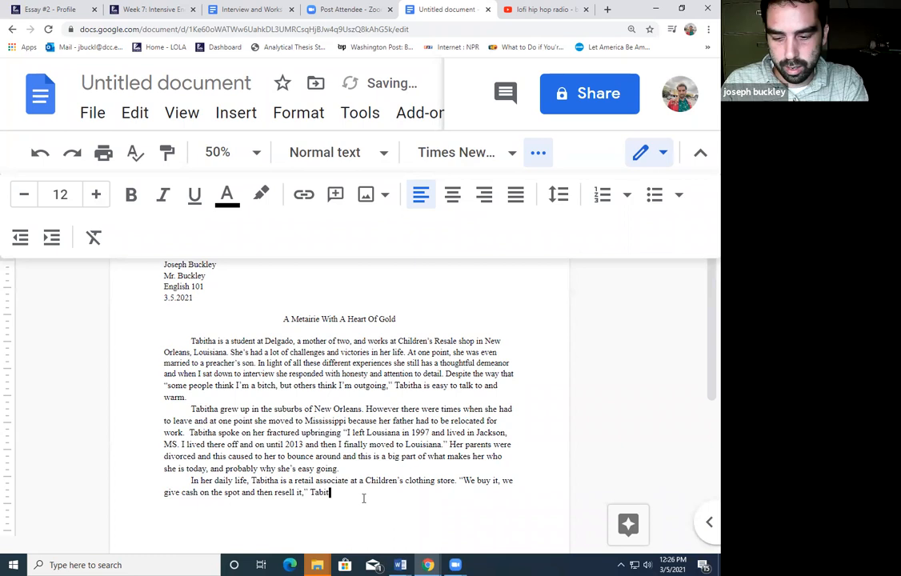
text(ha spoke )
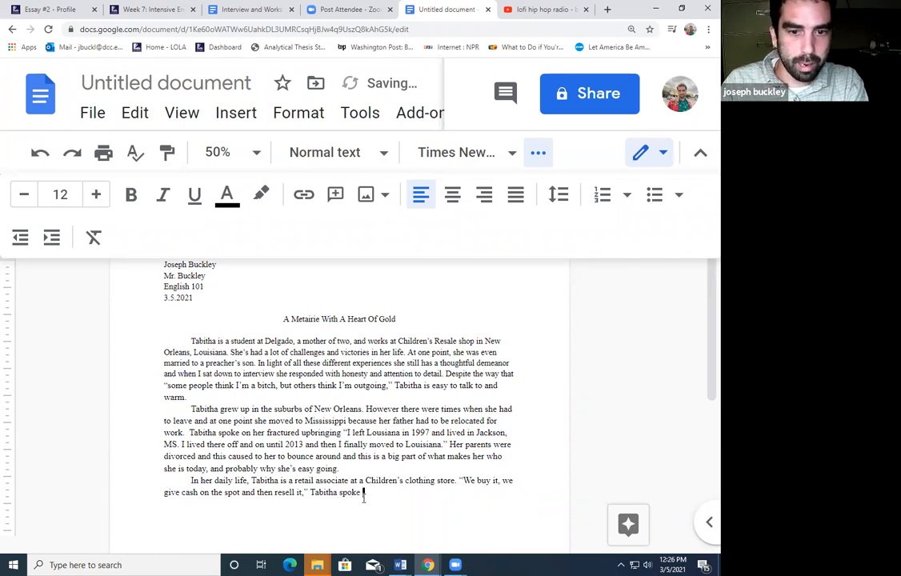
text(about the )
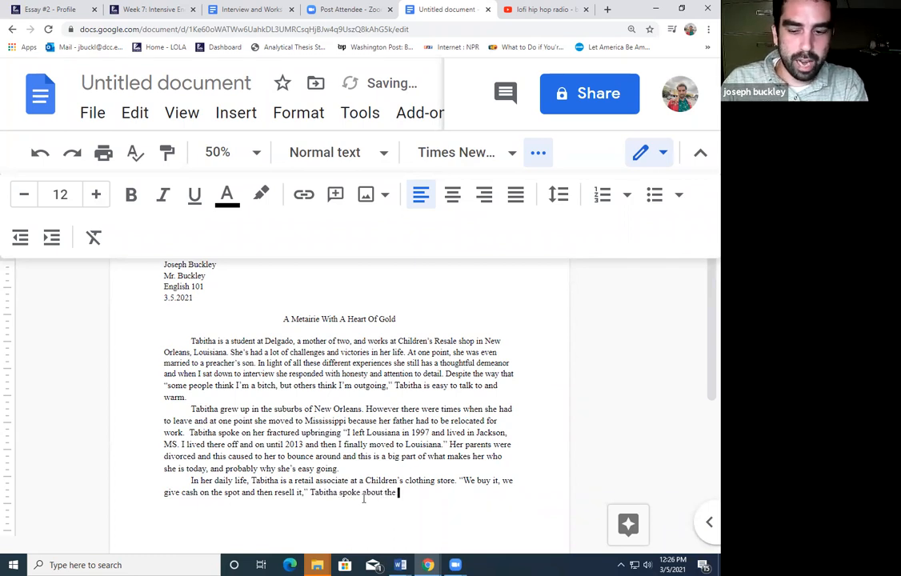
text(interaction)
text(s at he)
text(r position. )
text(When she's )
text(not working sh)
text(e goes )
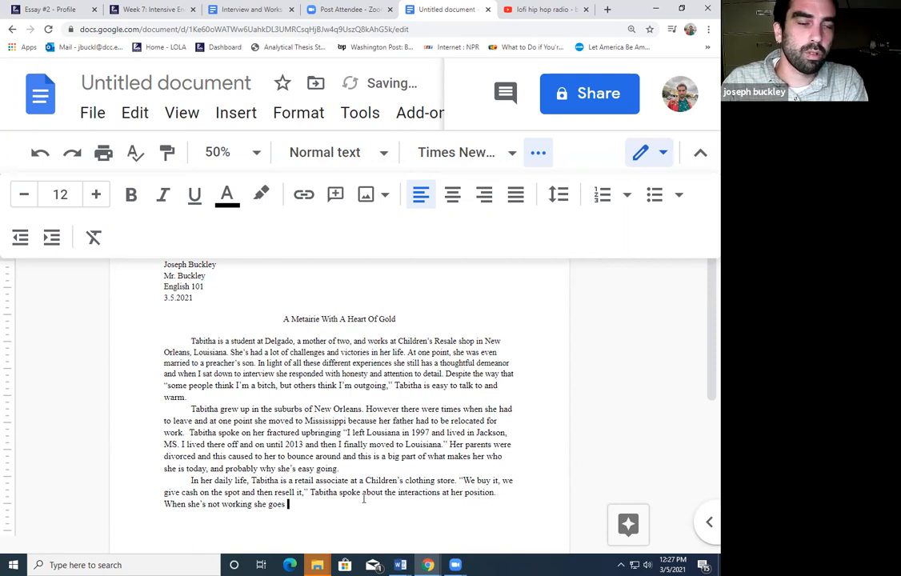
text(to school )
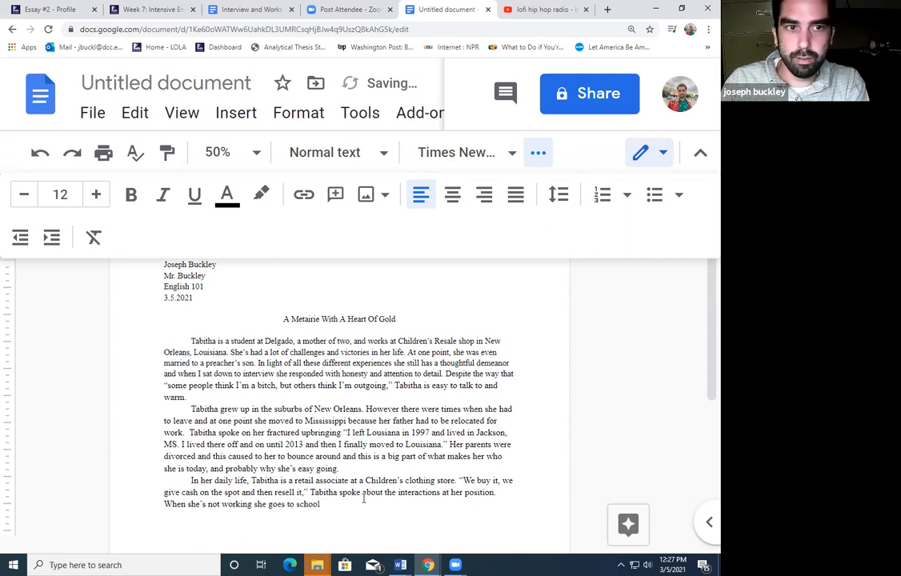
text(at D)
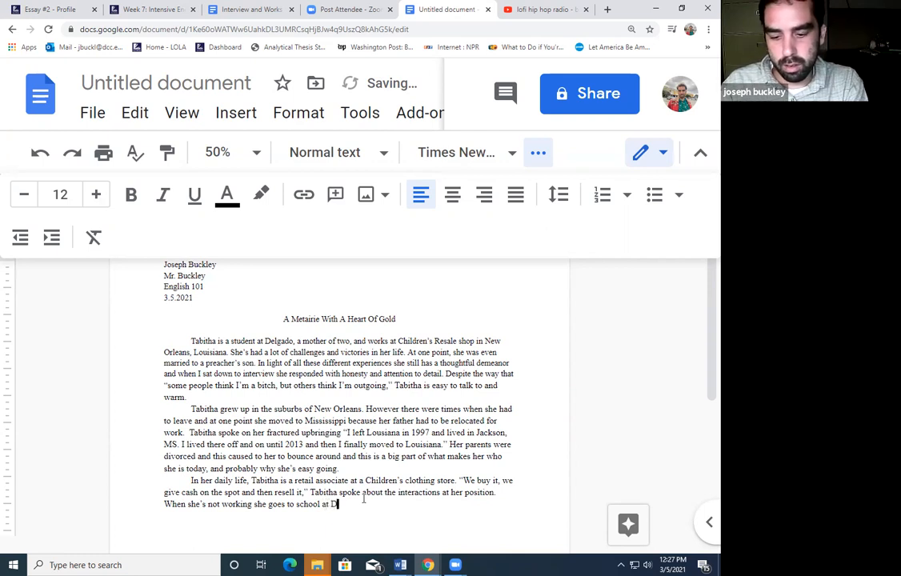
text(elgado Communituy)
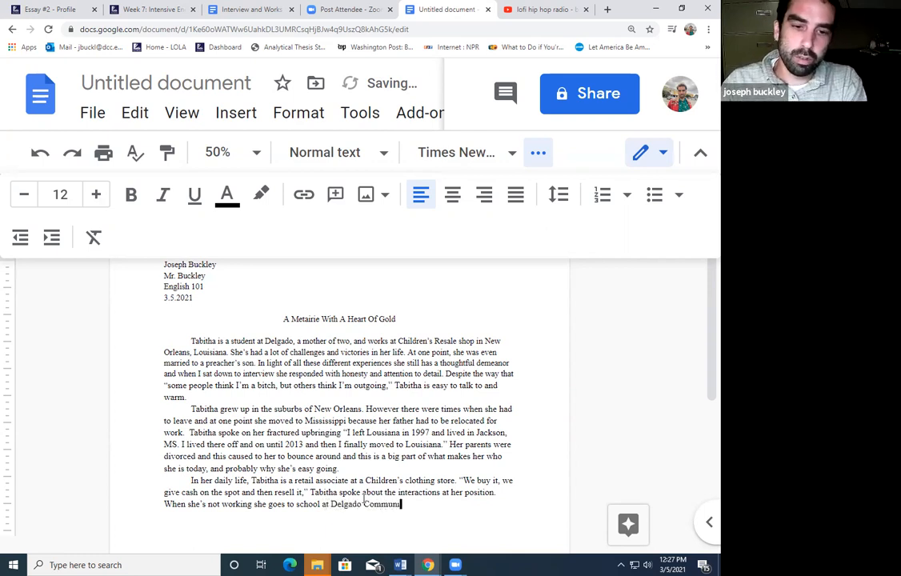
key(BackSpace)
key(BackSpace)
key(BackSpace)
text(y College.)
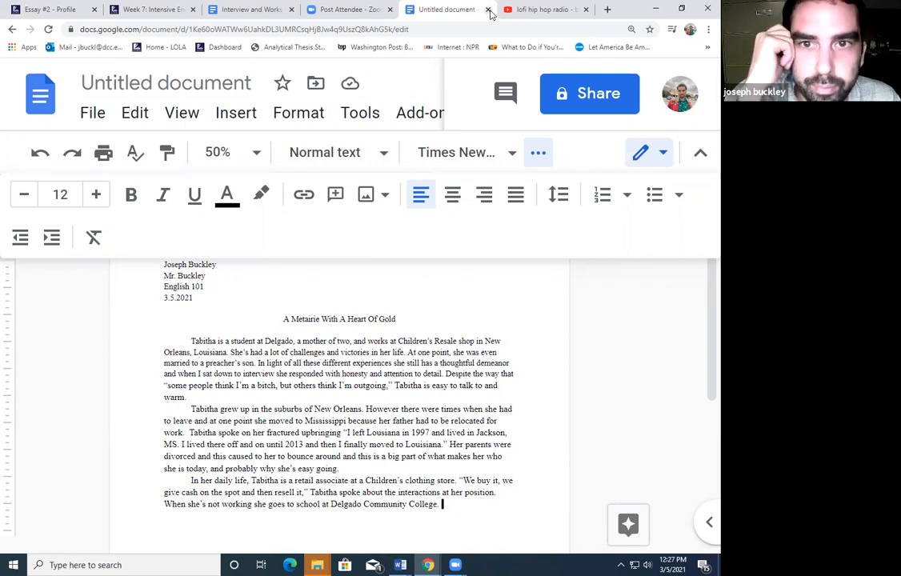
Add the sentence that she's married and escapes for date nights whenever she can
click(237, 11)
click(382, 295)
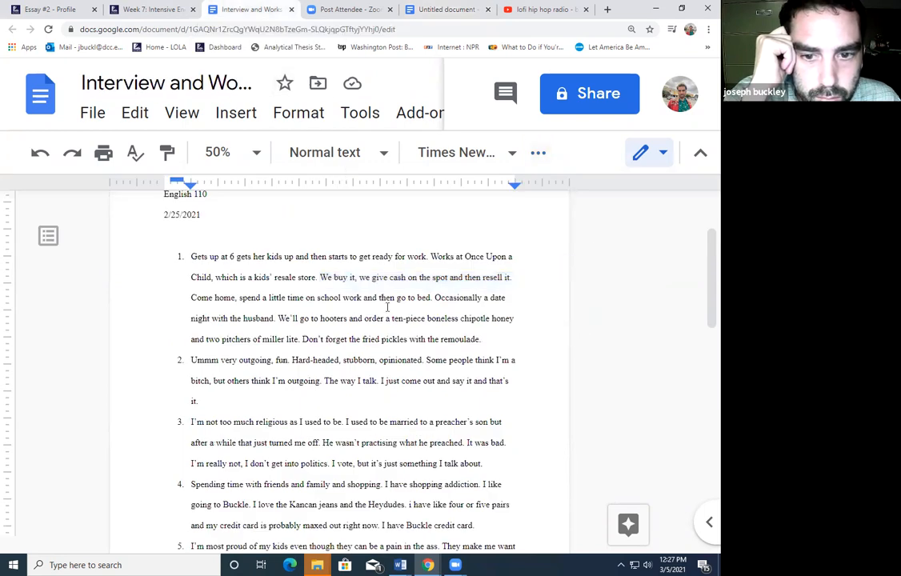
drag(481, 340, 317, 301)
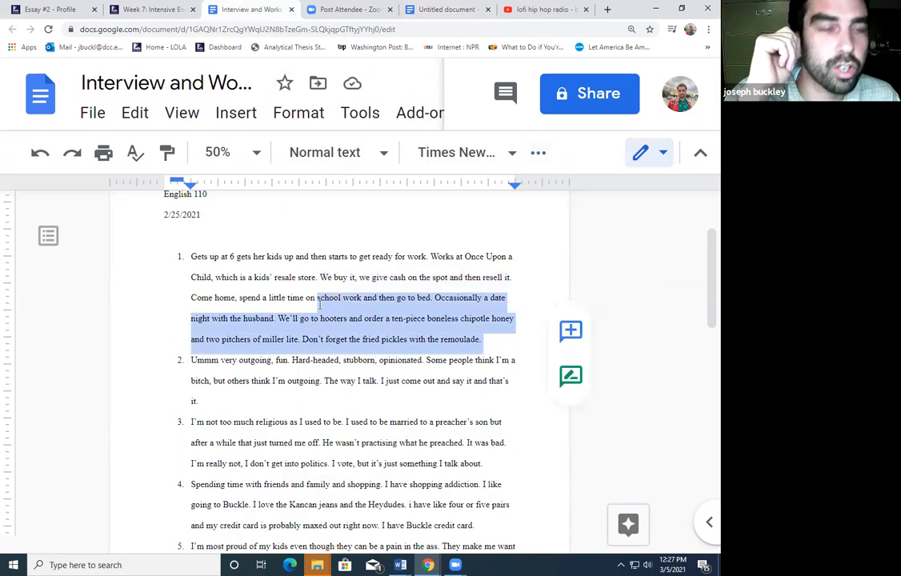
click(441, 9)
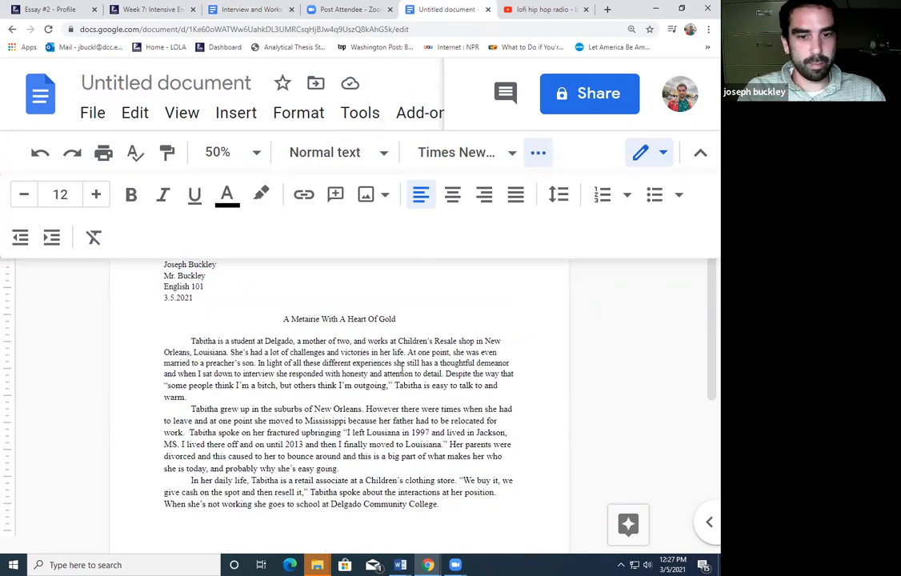
text(She)
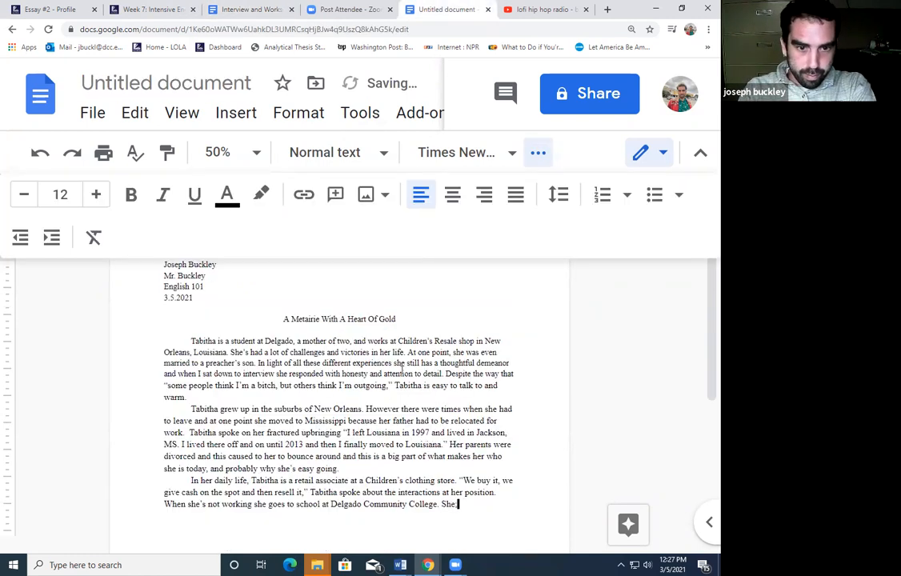
key(BackSpace)
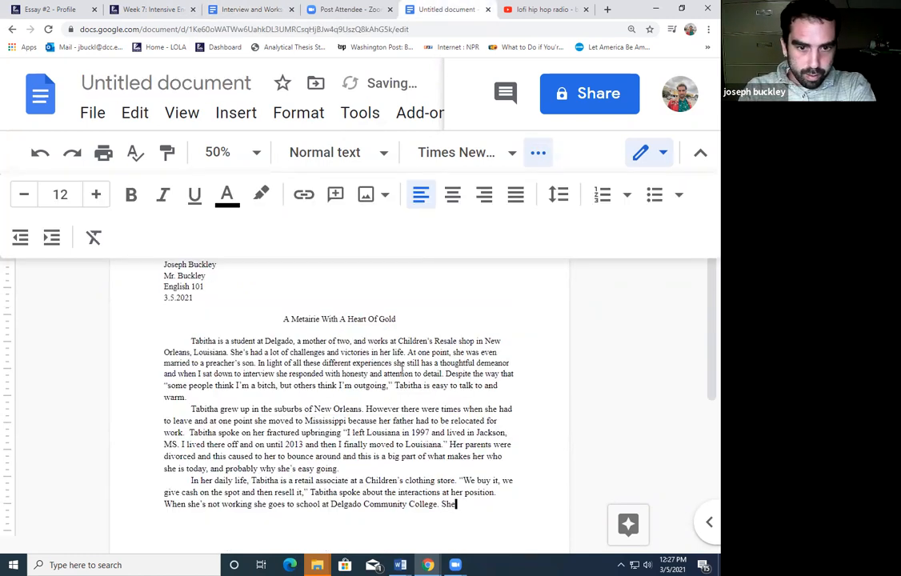
text('s married and)
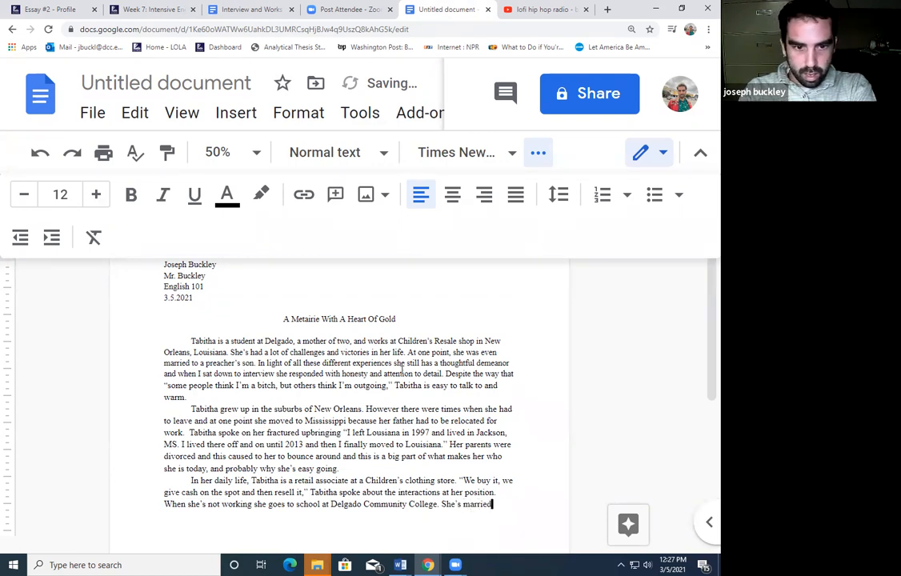
text( likes t)
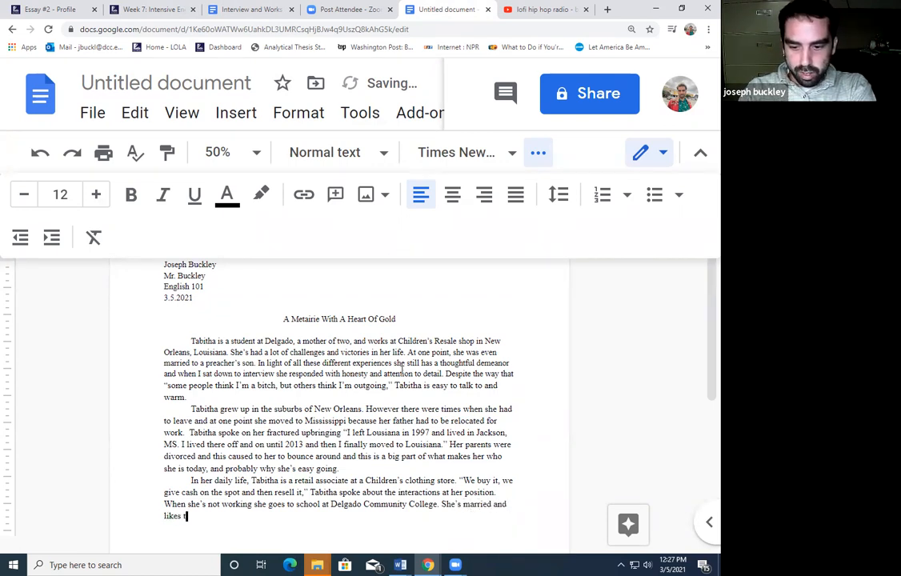
text(o escape )
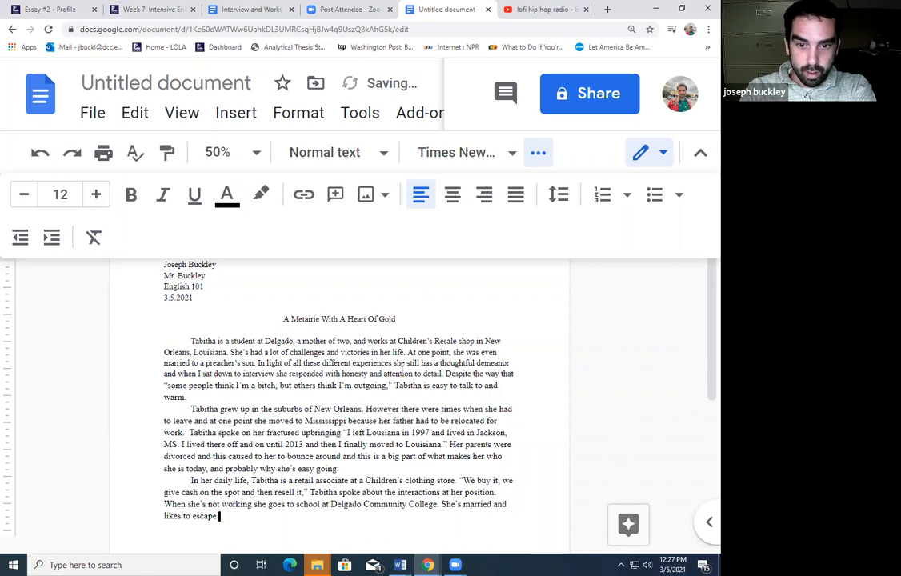
text(for date nights whwneve)
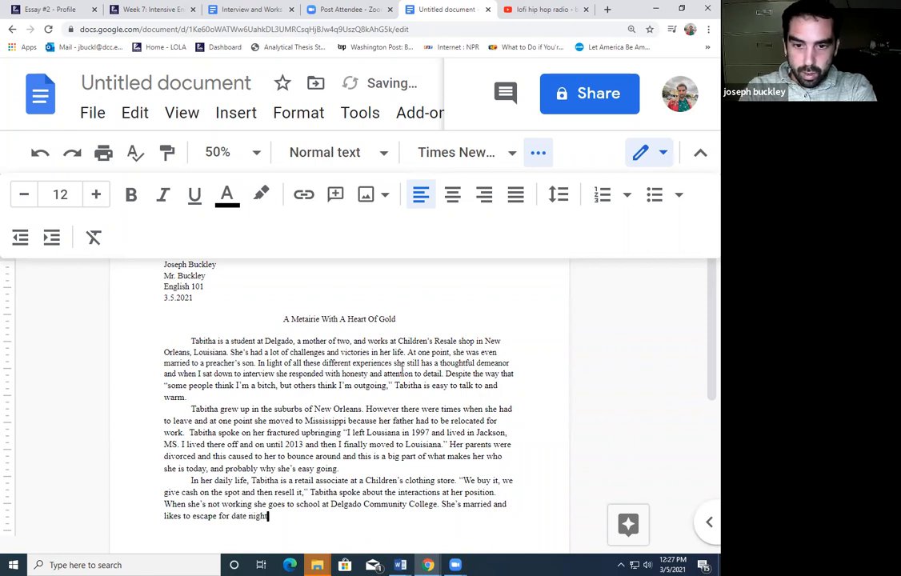
key(BackSpace)
key(BackSpace)
key(BackSpace)
key(BackSpace)
key(BackSpace)
text(en)
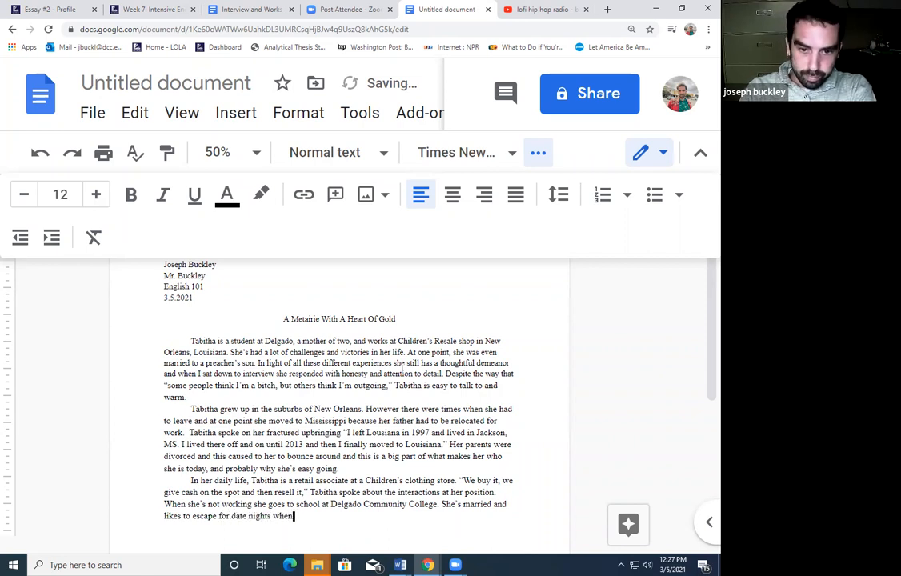
text(ever she can. “)
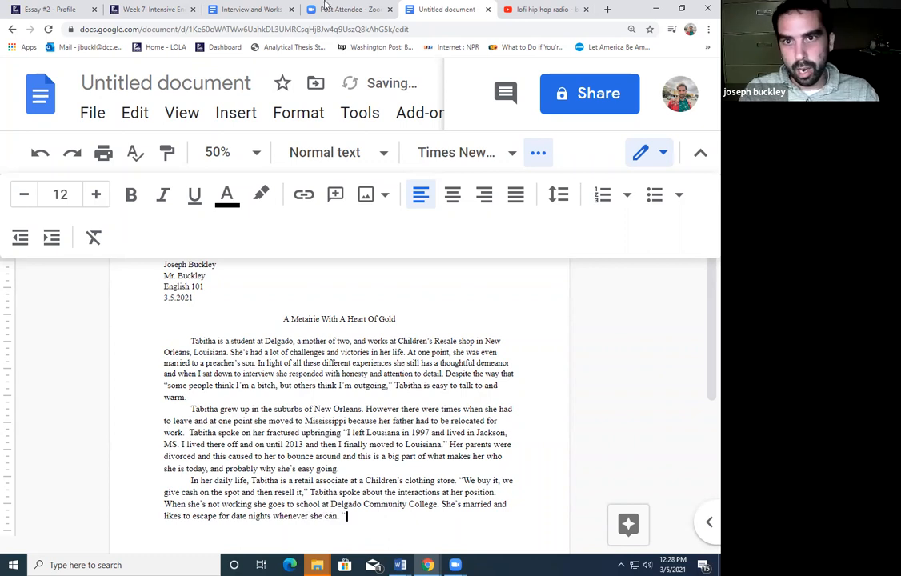
Paste her 'We'll go to hooters…' fried pickles and remoulade quote without its final period
click(224, 11)
click(292, 319)
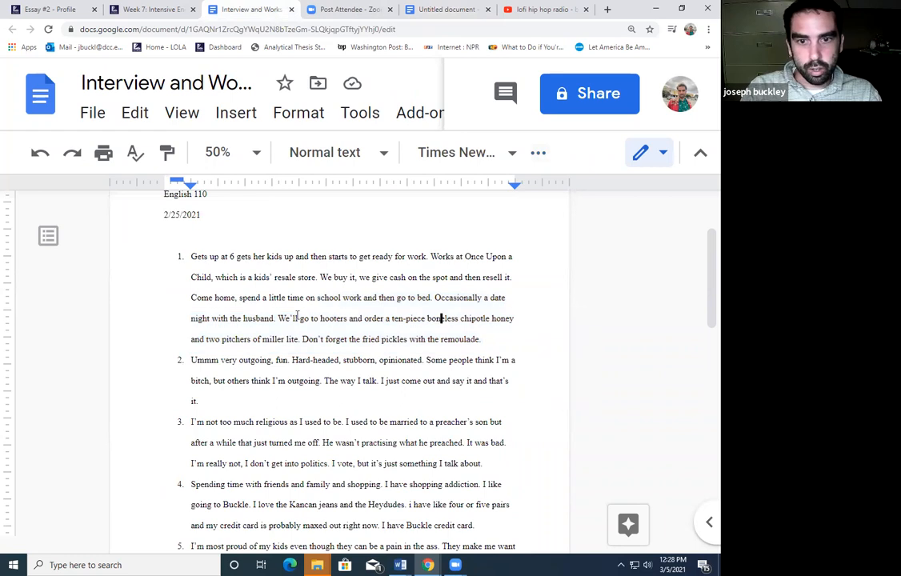
double_click(288, 319)
drag(310, 340, 523, 352)
key(ctrl+c)
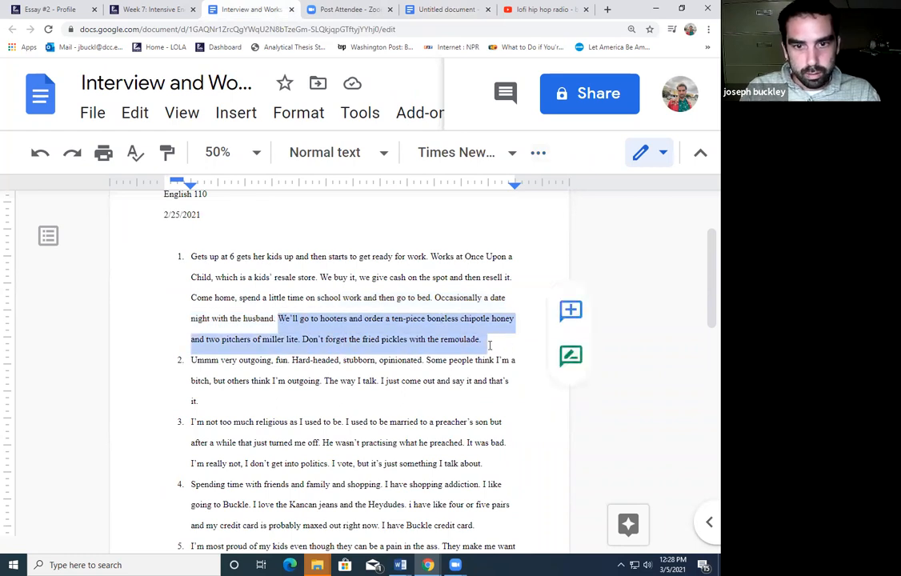
click(442, 9)
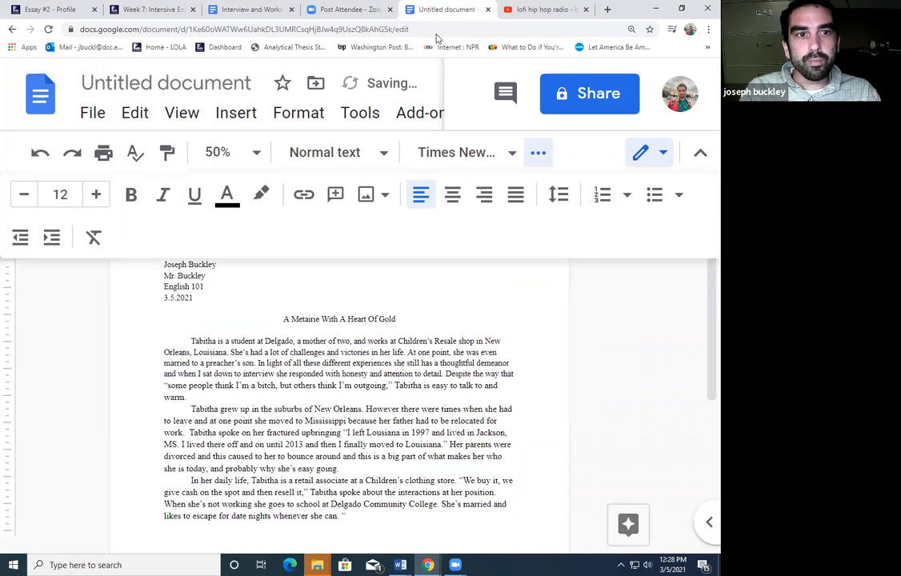
key(ctrl+v)
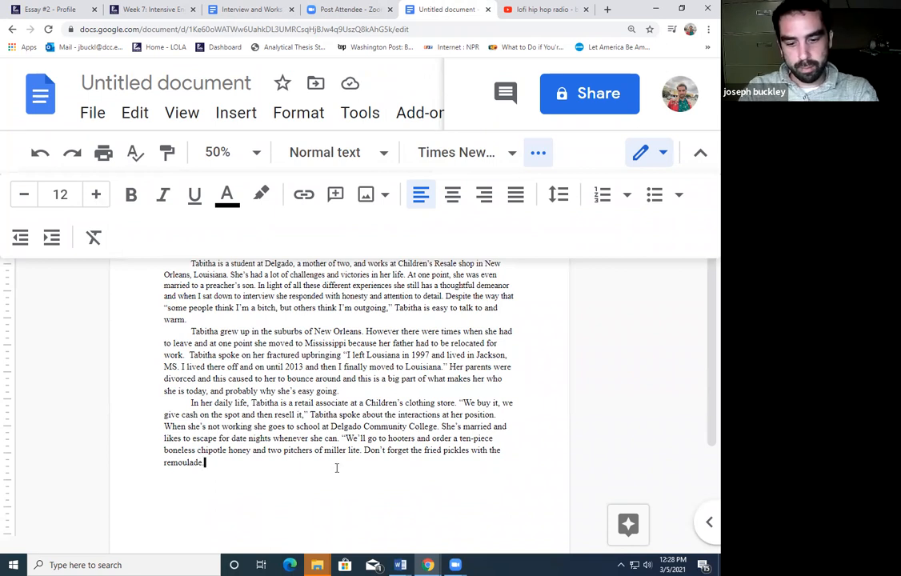
key(BackSpace)
Close the quote 'with a glimmer in her eye,' add 'Tabitha has some big goals,' then indent a new paragraph
text(,” Tabitha said with a gl)
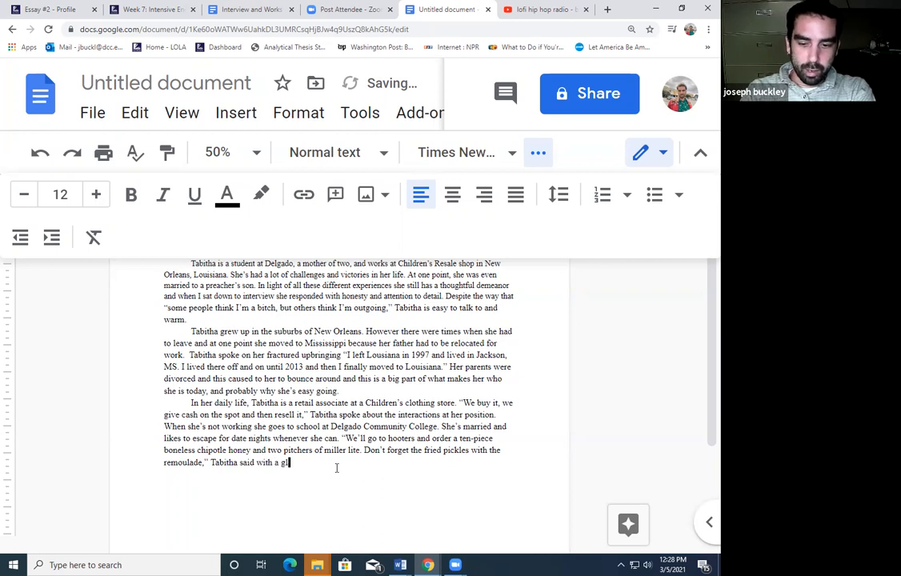
text(immer in her eye.)
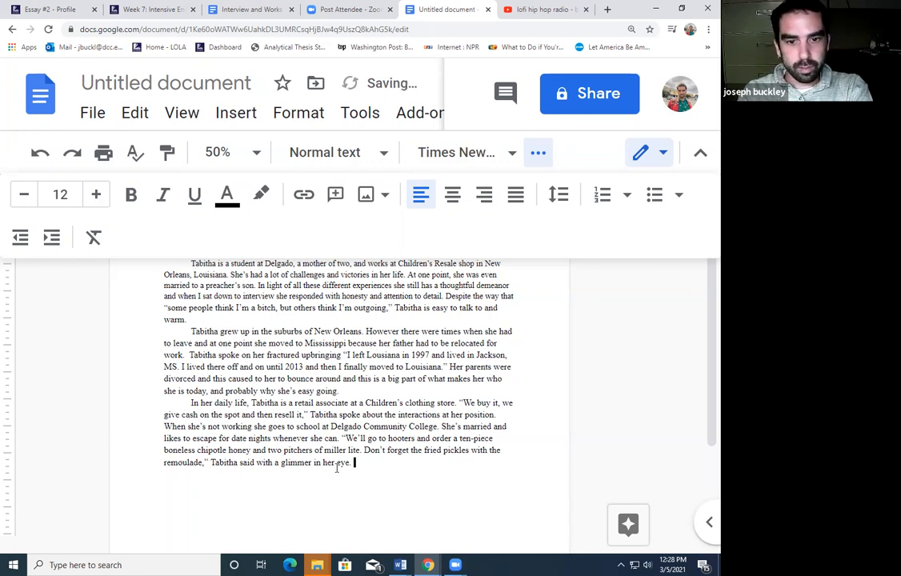
text(Tabitha)
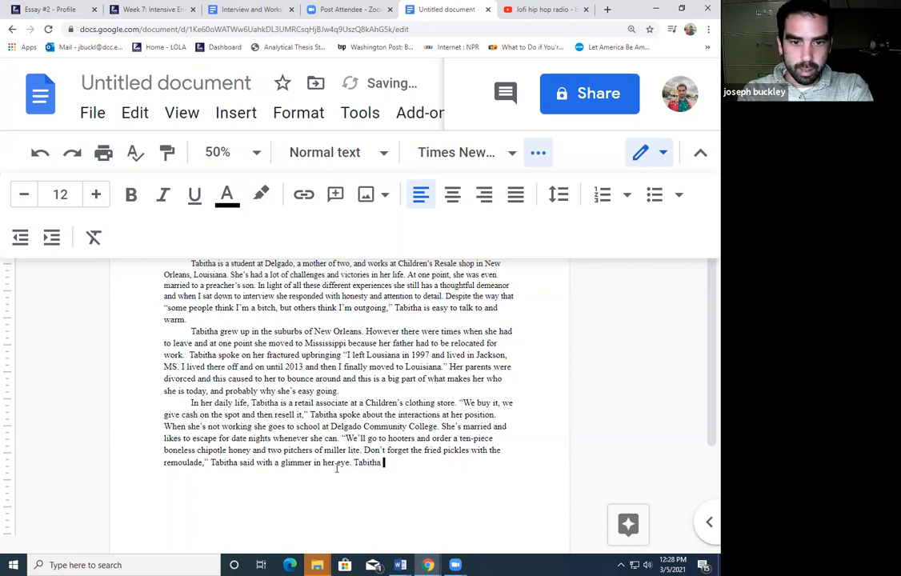
key(BackSpace)
key(BackSpace)
key(BackSpace)
key(BackSpace)
key(BackSpace)
key(BackSpace)
key(BackSpace)
text(Despit)
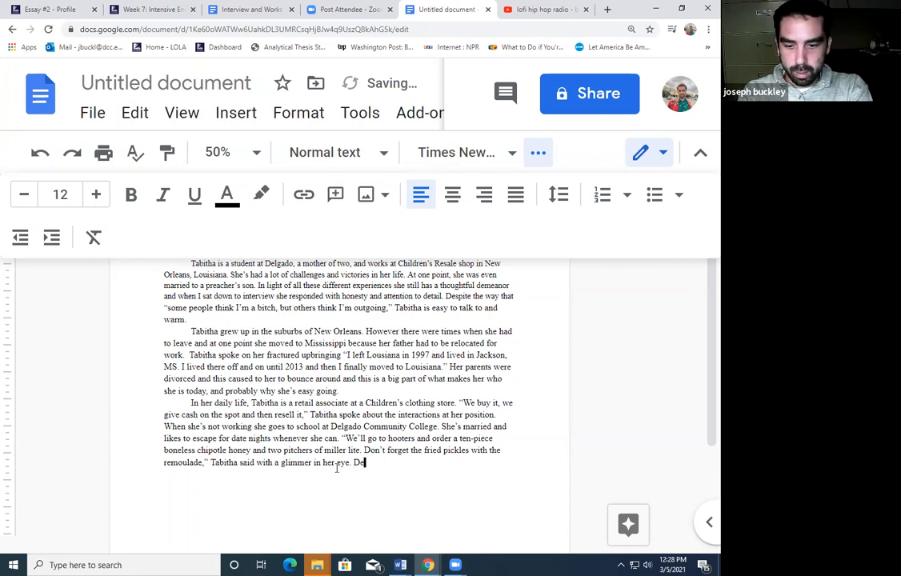
key(BackSpace)
key(BackSpace)
key(BackSpace)
key(BackSpace)
key(BackSpace)
key(BackSpace)
text(In addition to he)
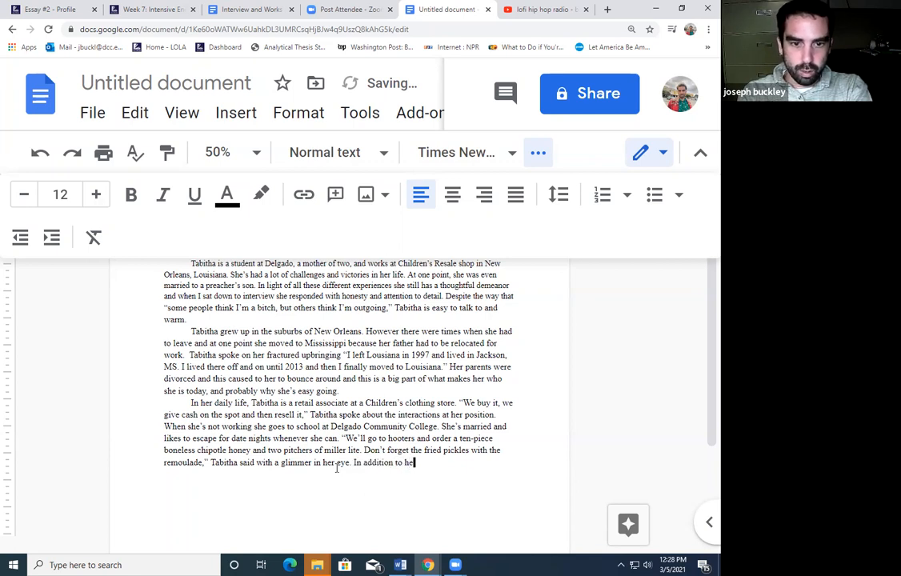
text(r busy per)
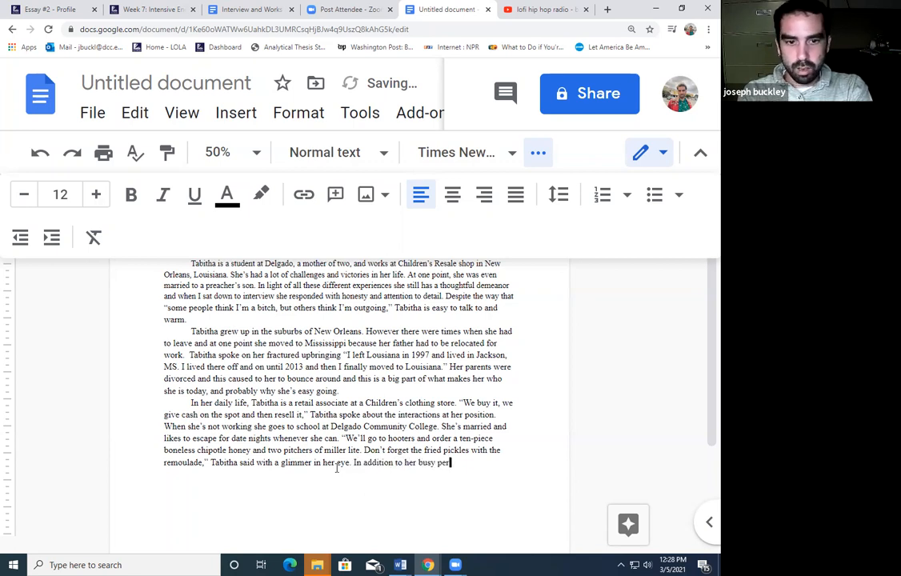
text(sonal life Tabi)
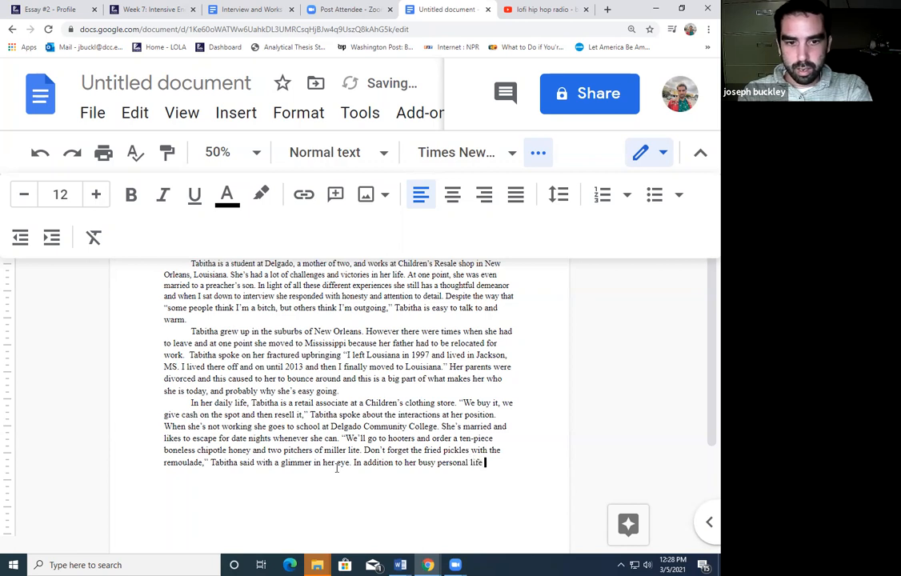
key(BackSpace)
key(BackSpace)
key(BackSpace)
key(BackSpace)
key(BackSpace)
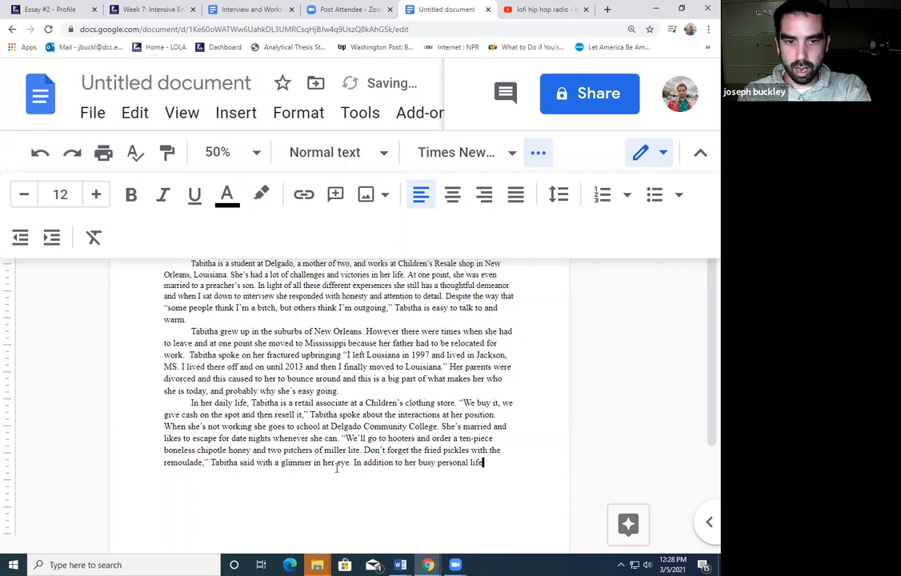
text(, Tabitha )
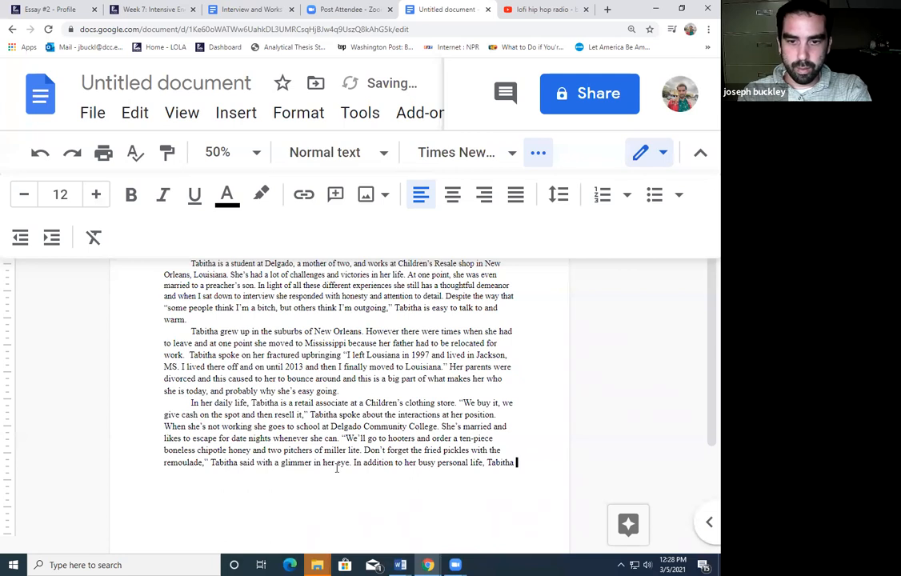
text(has some big goals.)
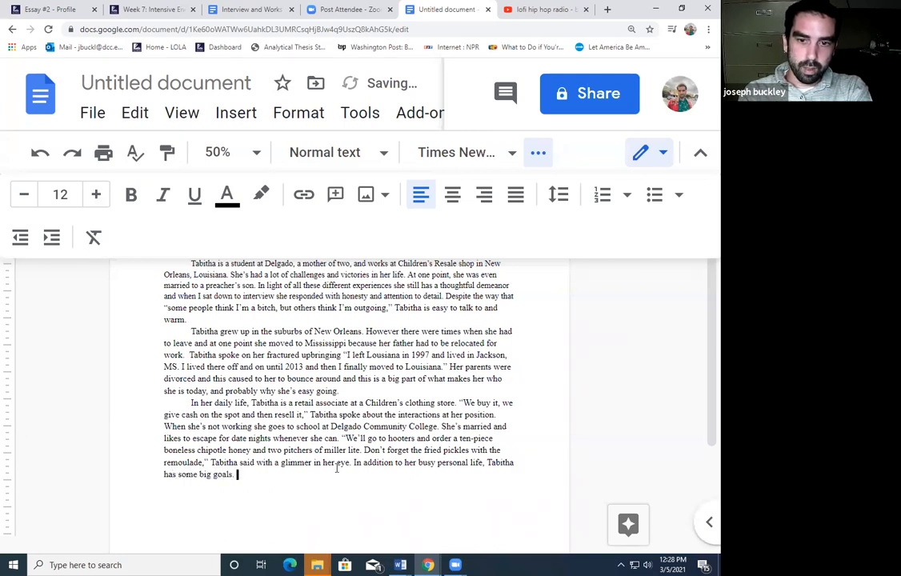
key(Return)
key(Tab)
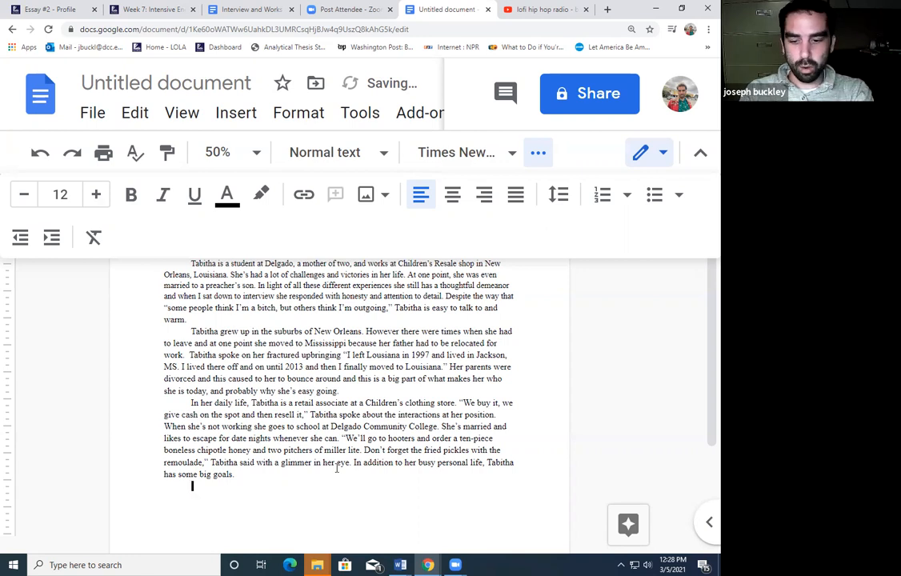
Begin a new paragraph with the subject's name followed by 'ambition for her future includes'
text(Tabitha's)
text( future)
key(BackSpace)
key(BackSpace)
key(BackSpace)
key(BackSpace)
key(BackSpace)
key(BackSpace)
key(BackSpace)
text(ambition for her fut)
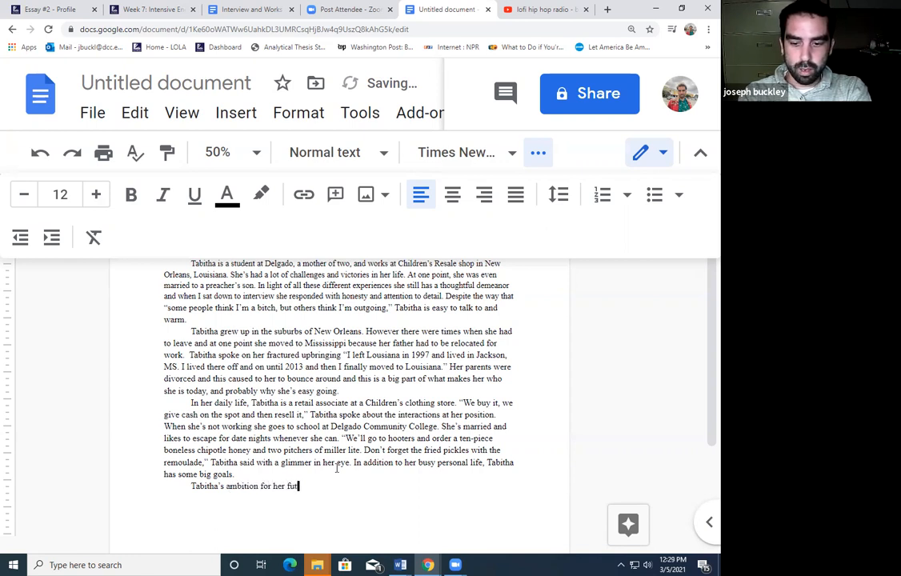
text(ure includes)
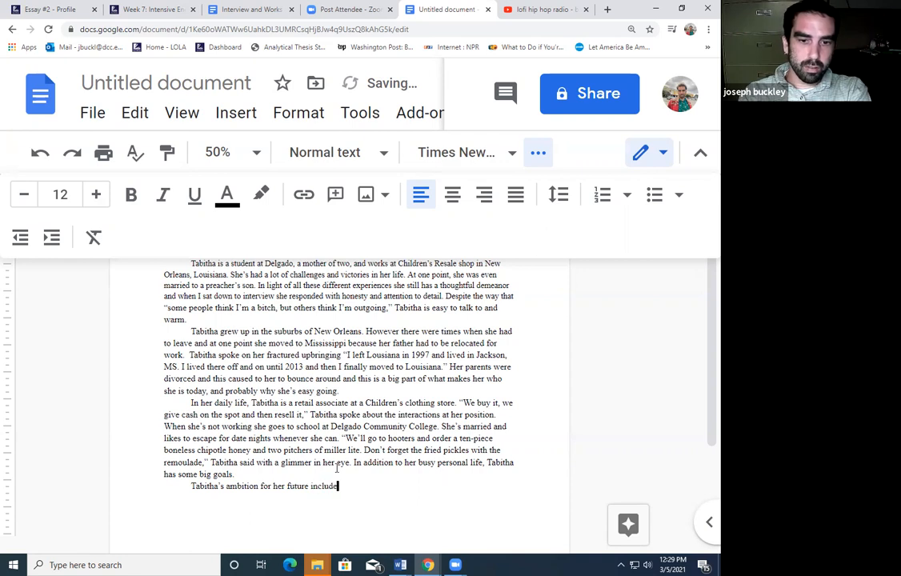
Below it, write the sentence that she has already seen a lot in her life
key(Return)
key(Return)
key(Return)
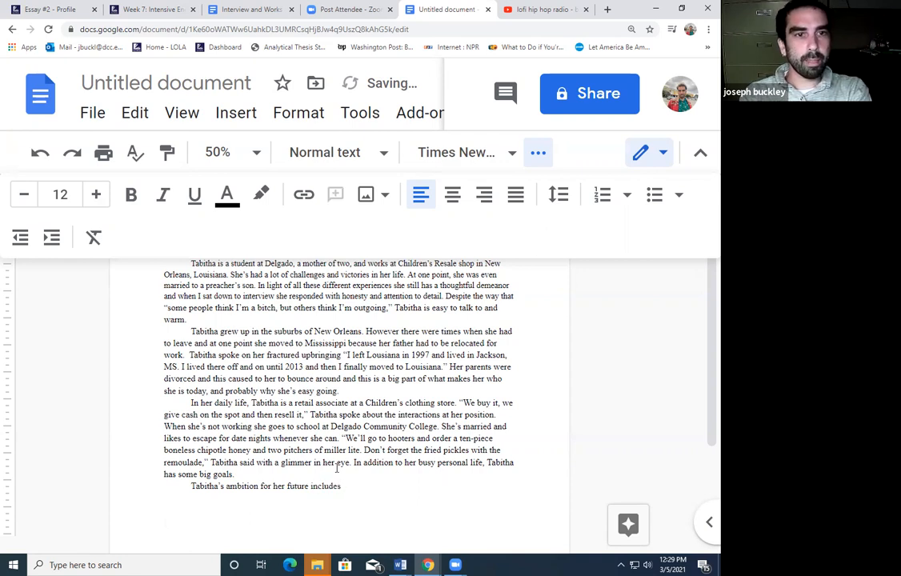
text(Tabitha ha)
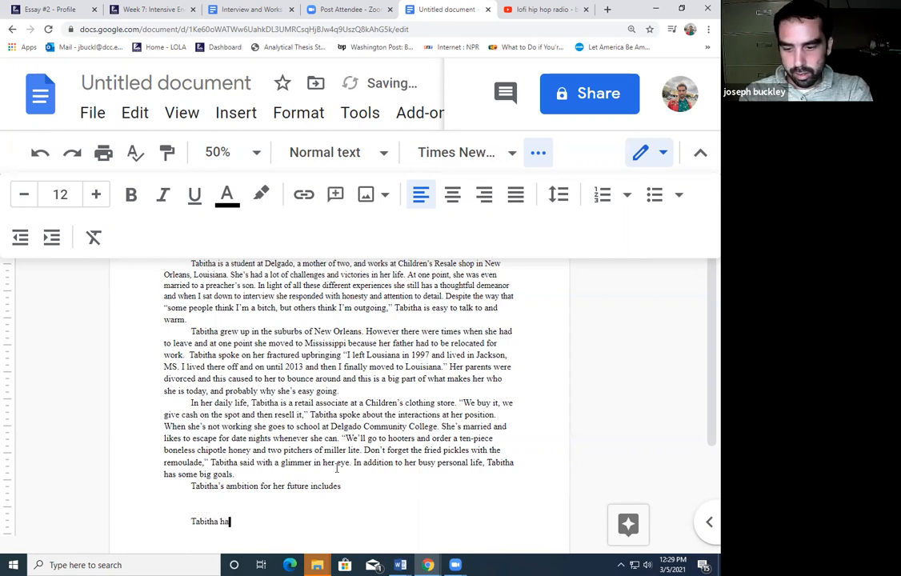
text(s seen a lot in her)
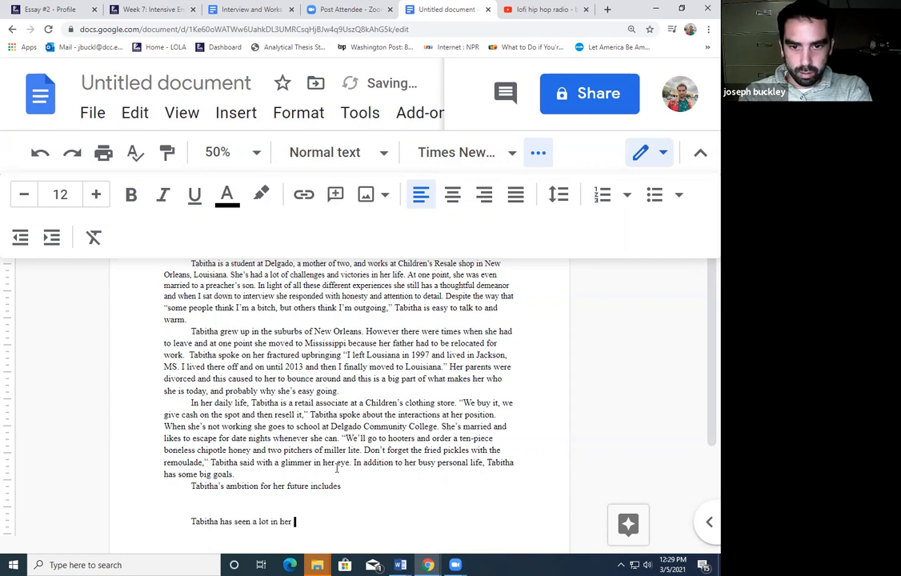
key(BackSpace)
key(BackSpace)
key(BackSpace)
key(BackSpace)
key(BackSpace)
key(BackSpace)
key(BackSpace)
key(BackSpace)
key(BackSpace)
key(BackSpace)
key(BackSpace)
key(BackSpace)
key(BackSpace)
key(BackSpace)
key(BackSpace)
text(already s)
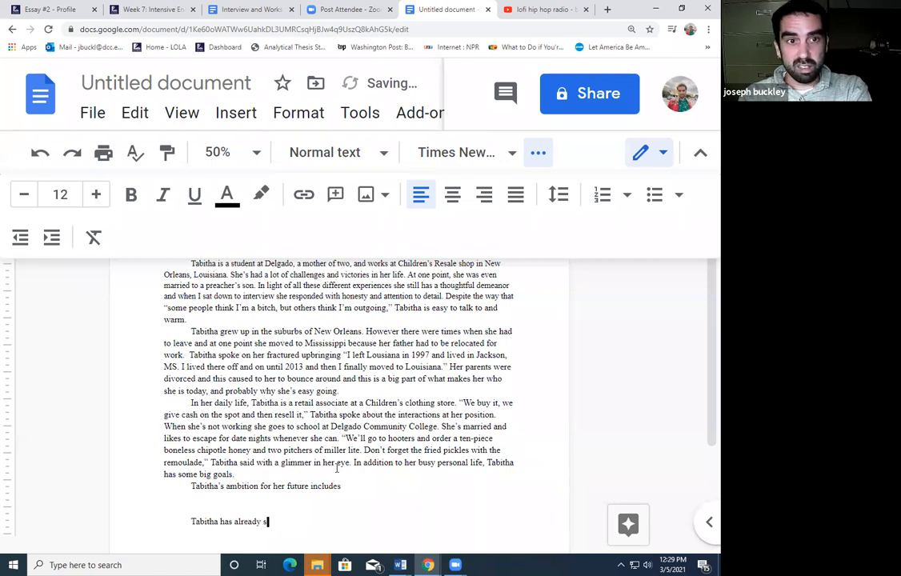
text(een a lot in her life.)
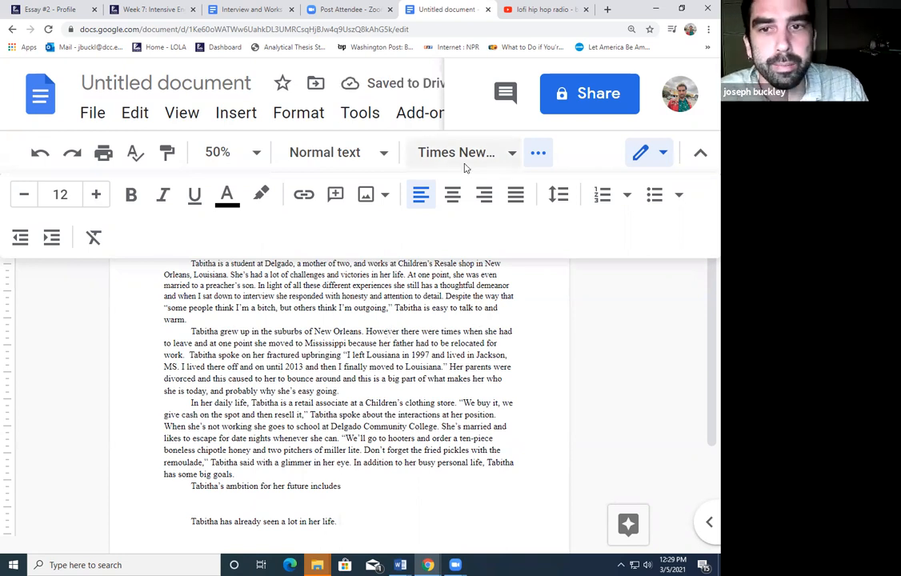
Title the document 'essay 2' and collapse the extra row of toolbar options
click(108, 83)
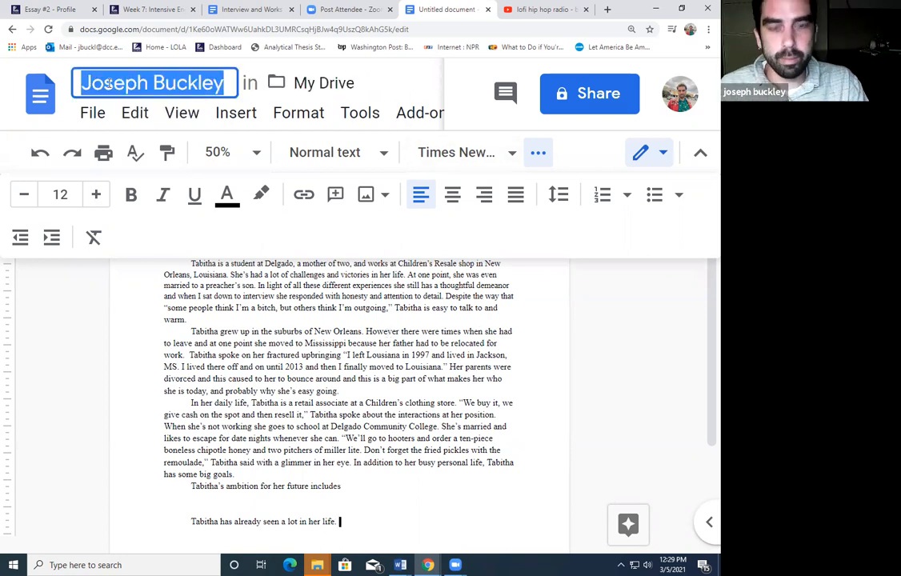
text(essay 2)
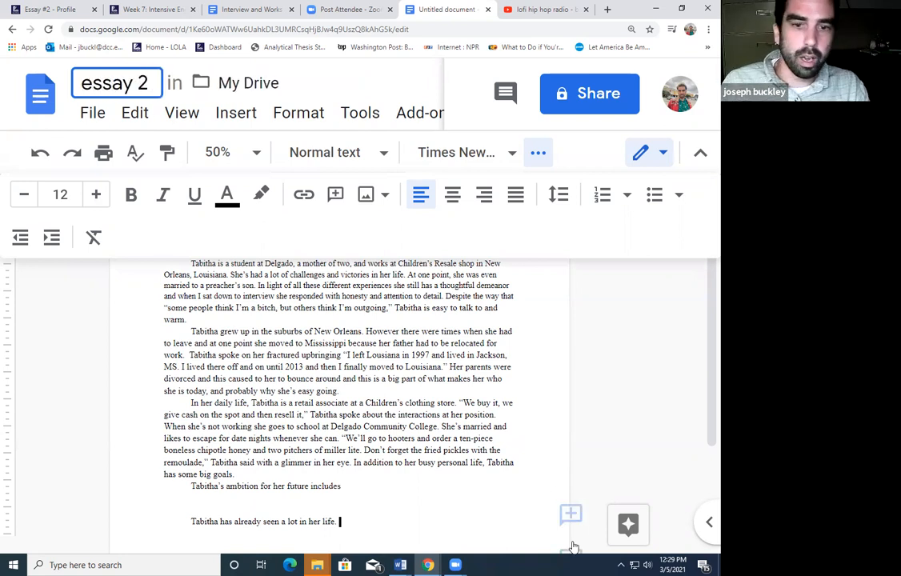
click(572, 538)
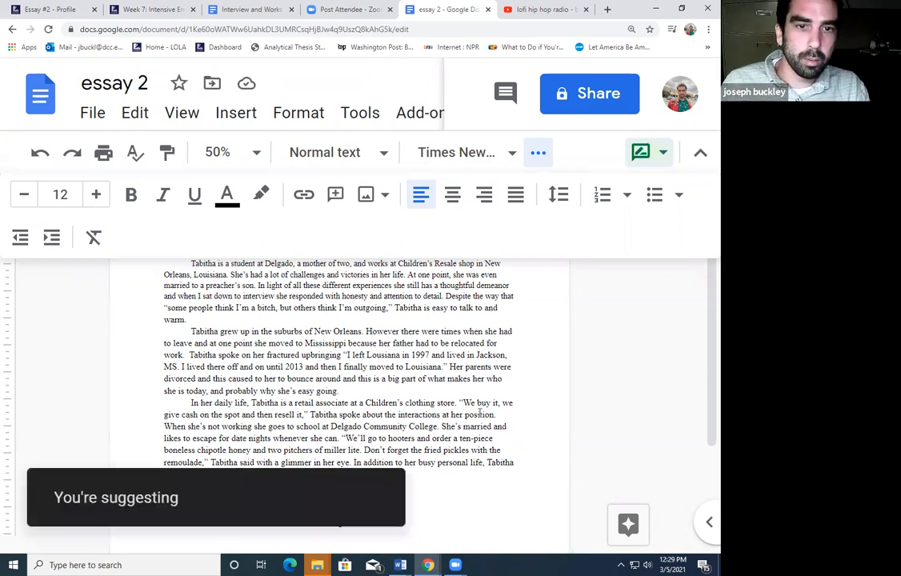
click(447, 363)
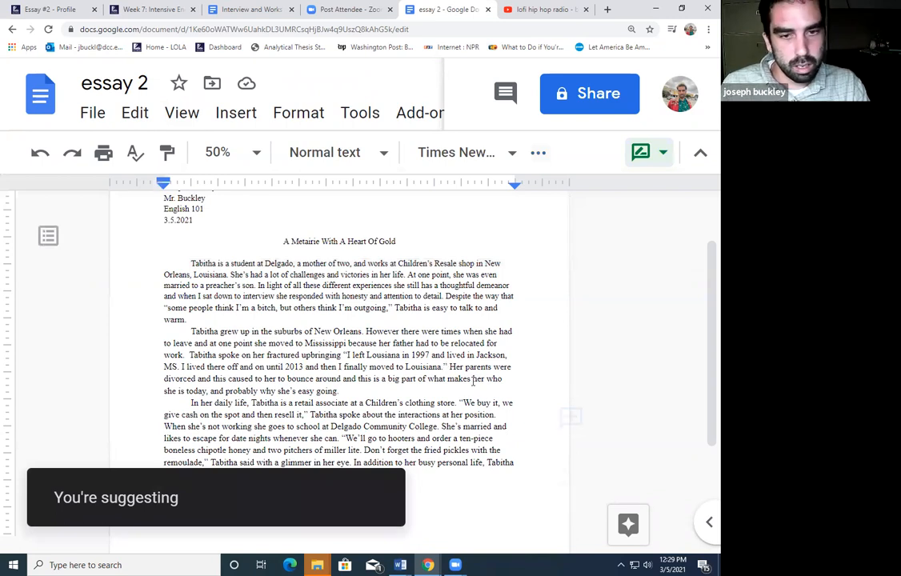
Set the entire essay to double line spacing
key(ctrl+a)
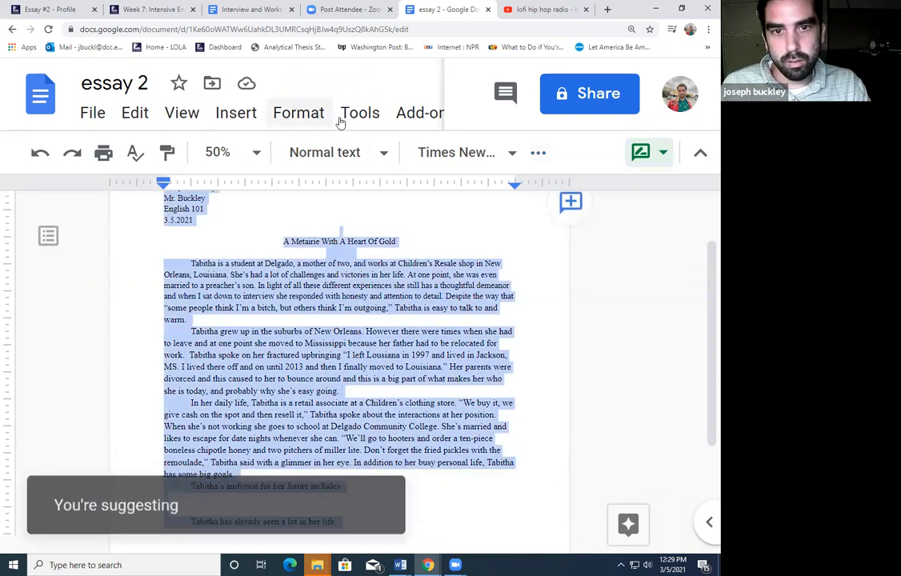
click(298, 113)
mouse_move(326, 262)
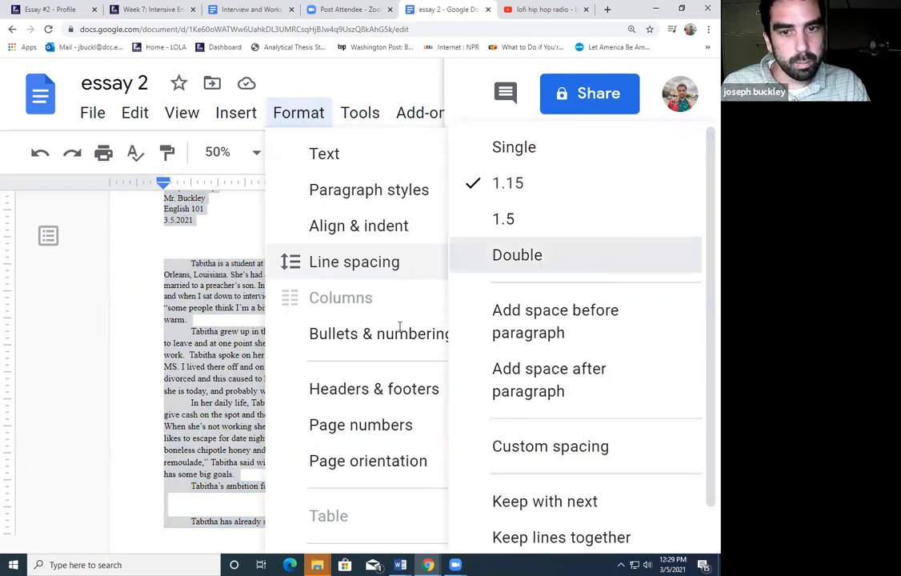
click(581, 269)
click(398, 339)
Right-align the page-number header and set its font to Times New Roman
scroll(444, 299, up, 2)
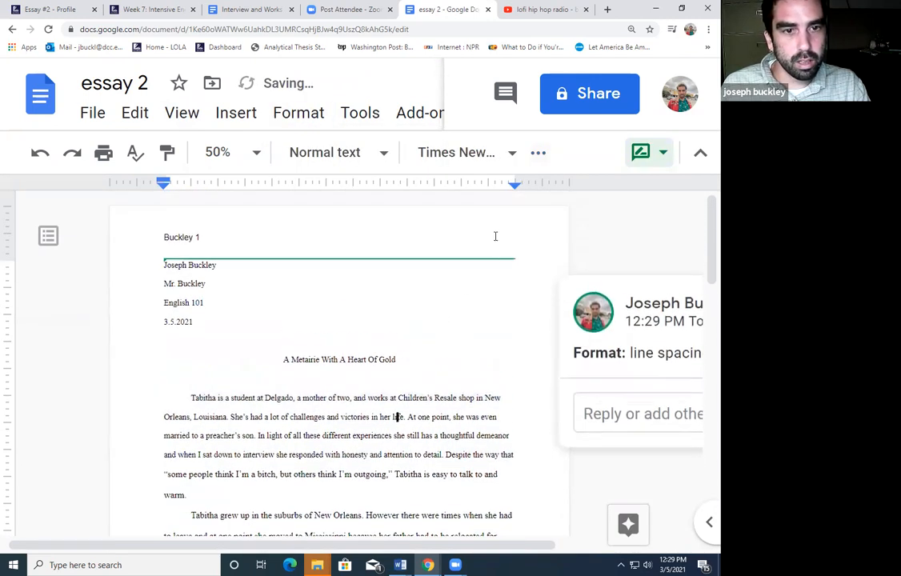
double_click(324, 237)
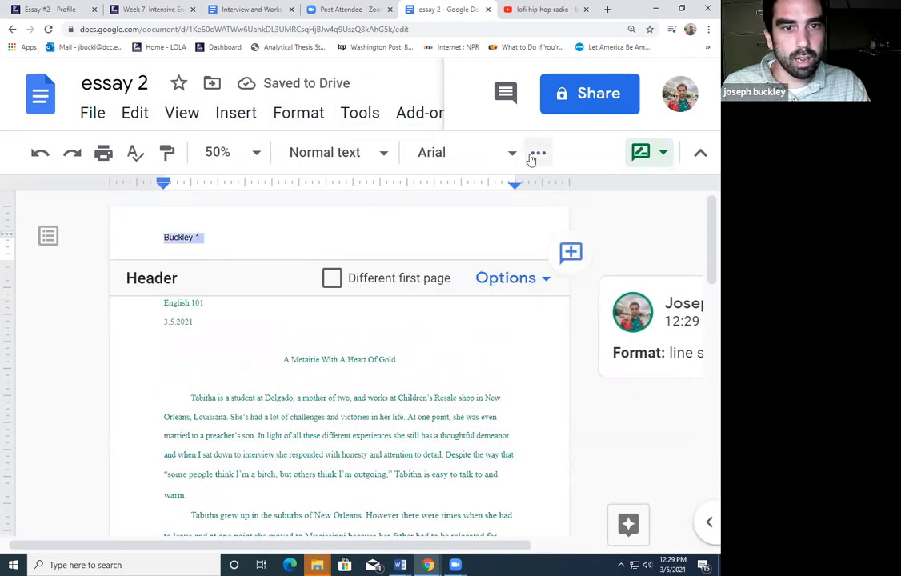
click(537, 152)
click(484, 195)
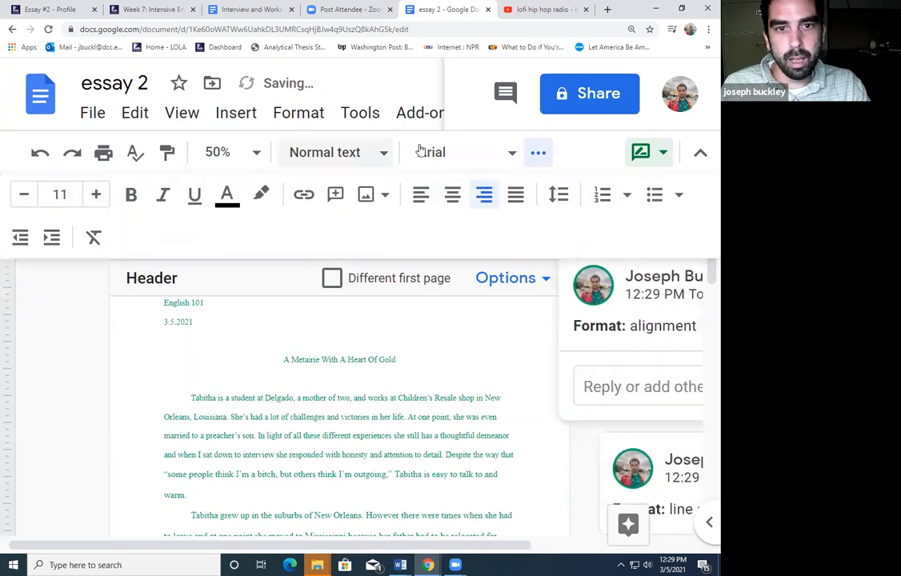
click(460, 152)
click(462, 287)
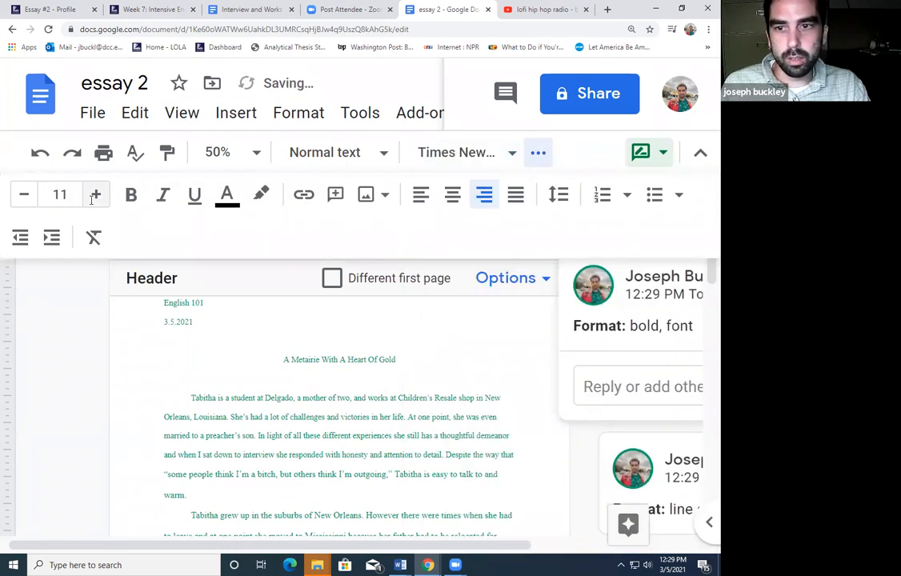
click(346, 341)
Place the cursor after the essay's last sentence
scroll(381, 352, down, 5)
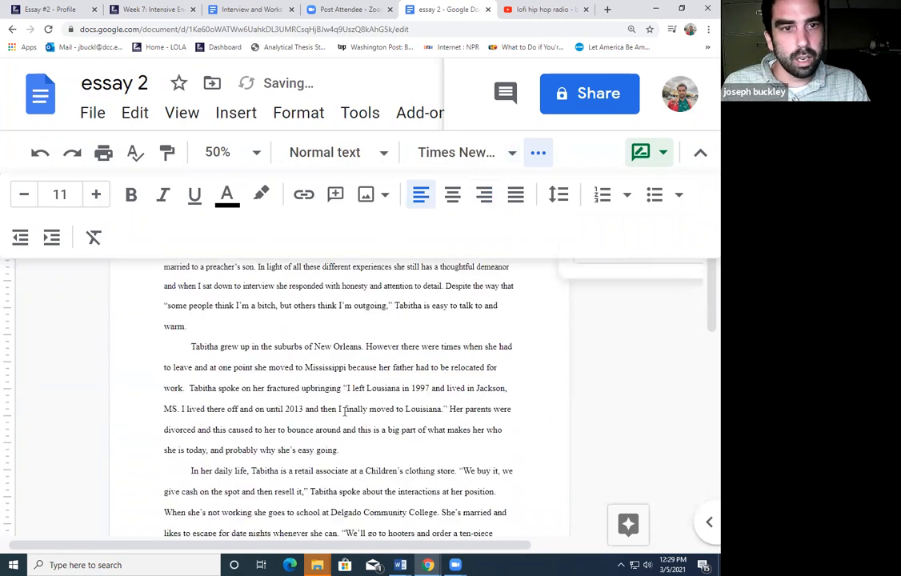
scroll(384, 352, down, 4)
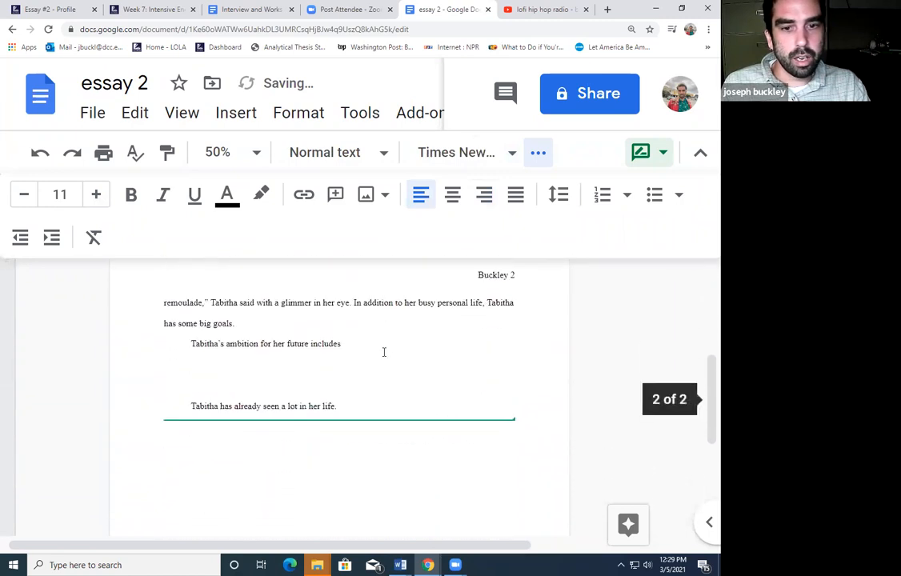
click(527, 408)
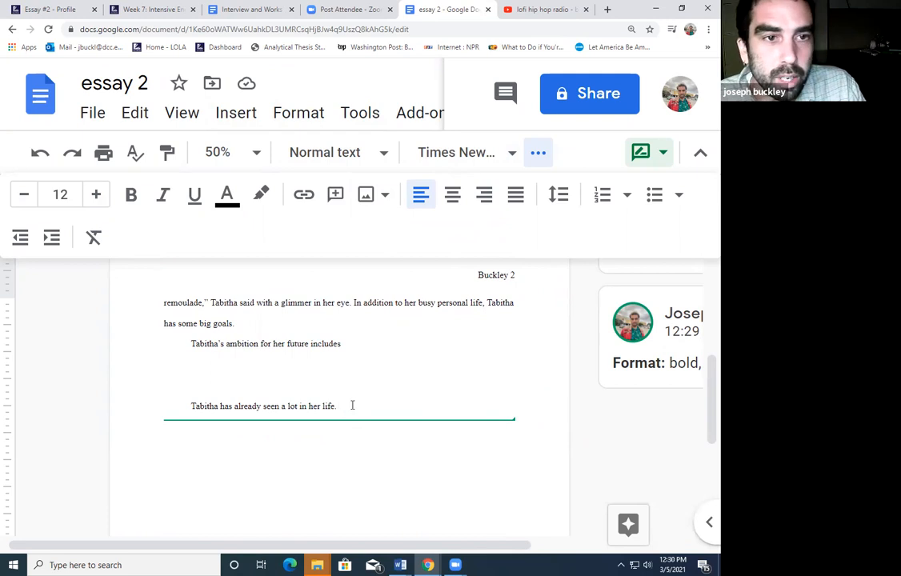
Insert a page break after the essay to begin a blank page three
click(237, 116)
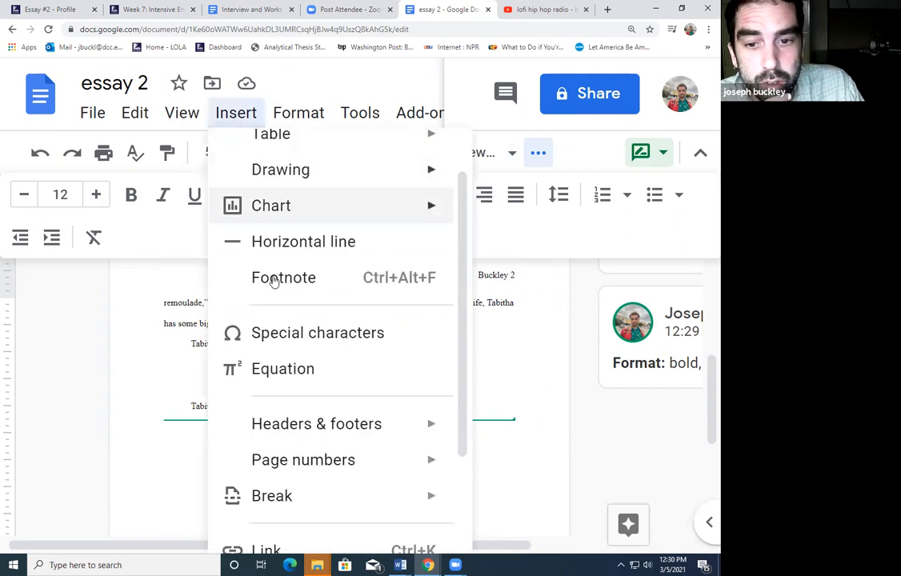
scroll(272, 352, down, 4)
mouse_move(287, 352)
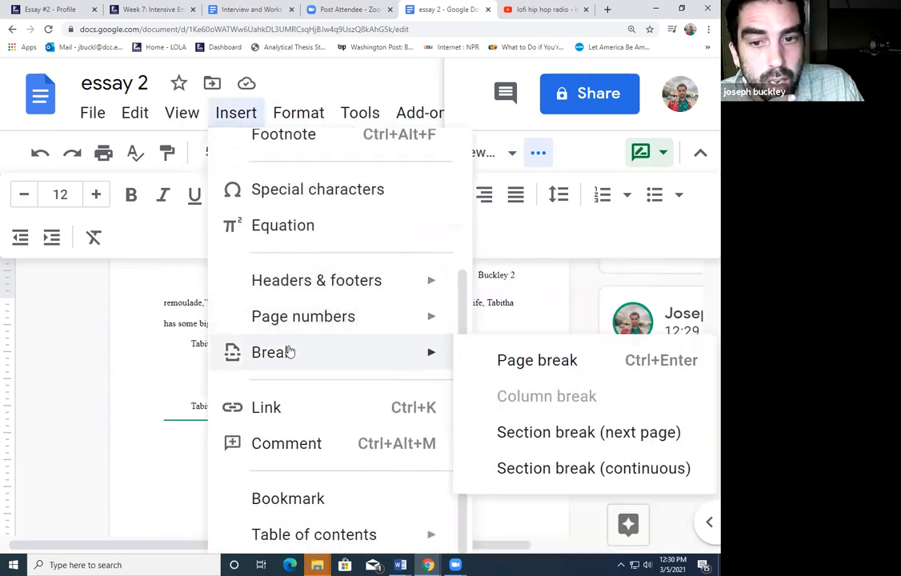
click(494, 364)
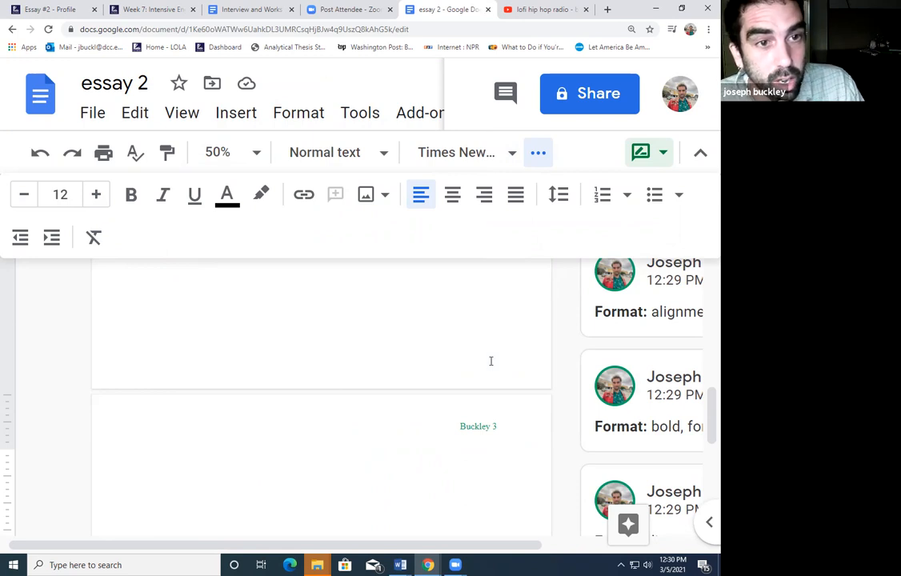
Erase the partly typed 'Works Ci' heading on the new page
text(Works Ci)
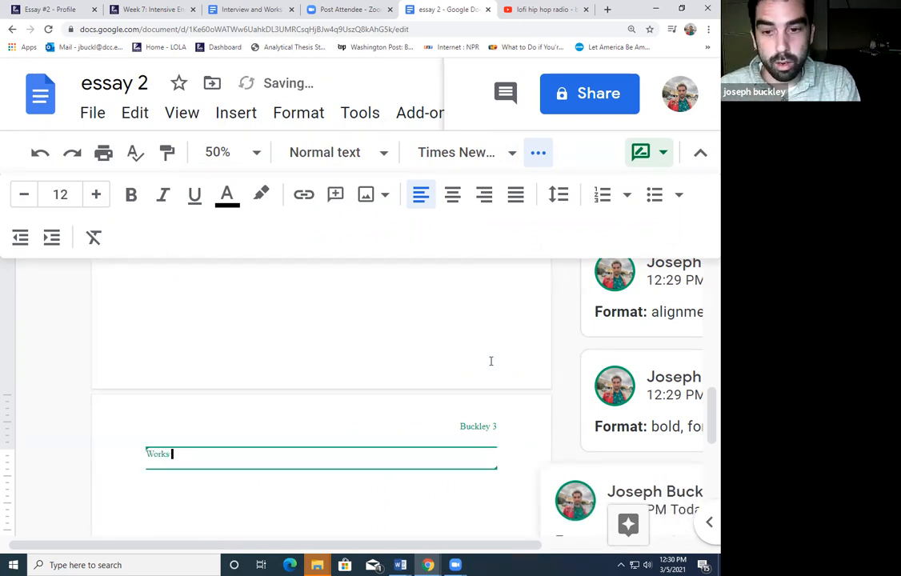
key(BackSpace)
key(BackSpace)
key(BackSpace)
key(BackSpace)
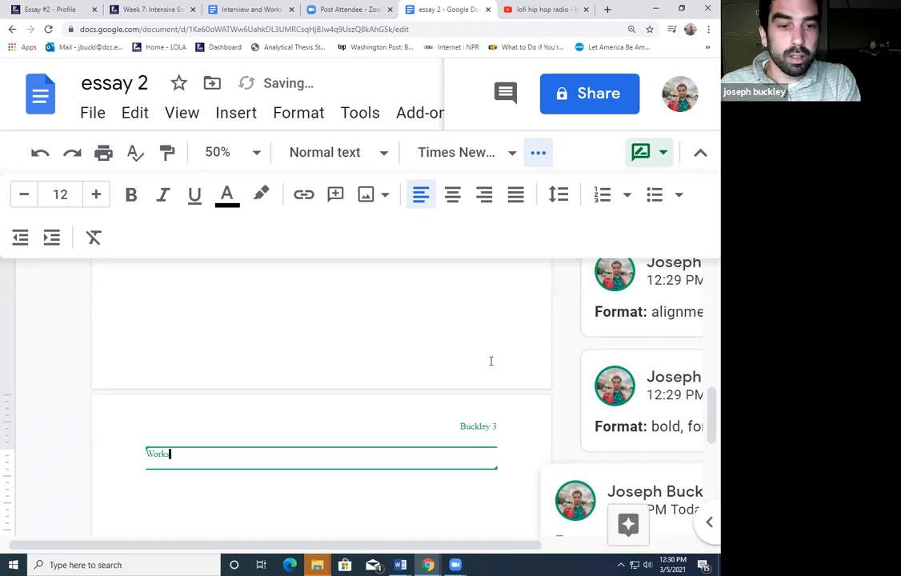
key(BackSpace)
Change the mode from Suggesting to Editing, then retype 'Works Ci' on page three
scroll(658, 416, up, 1)
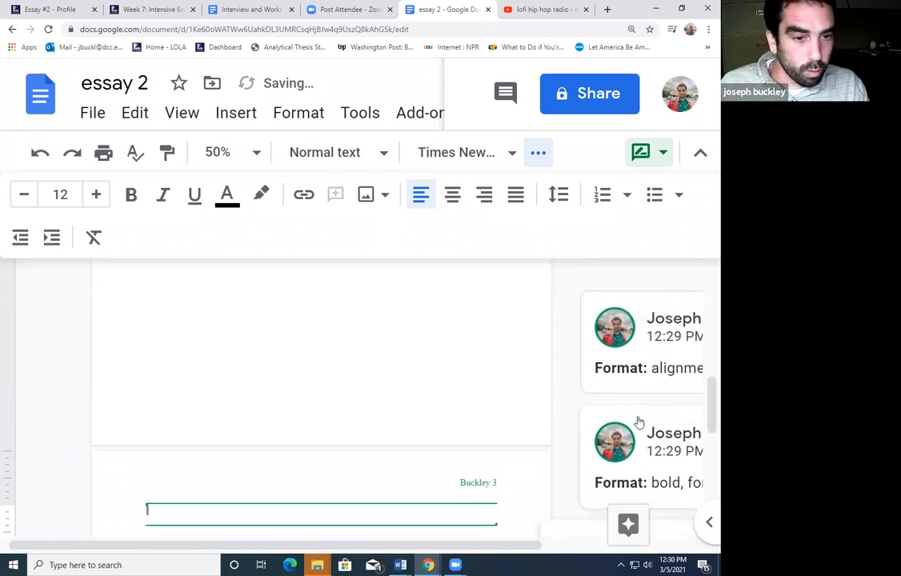
right_click(635, 434)
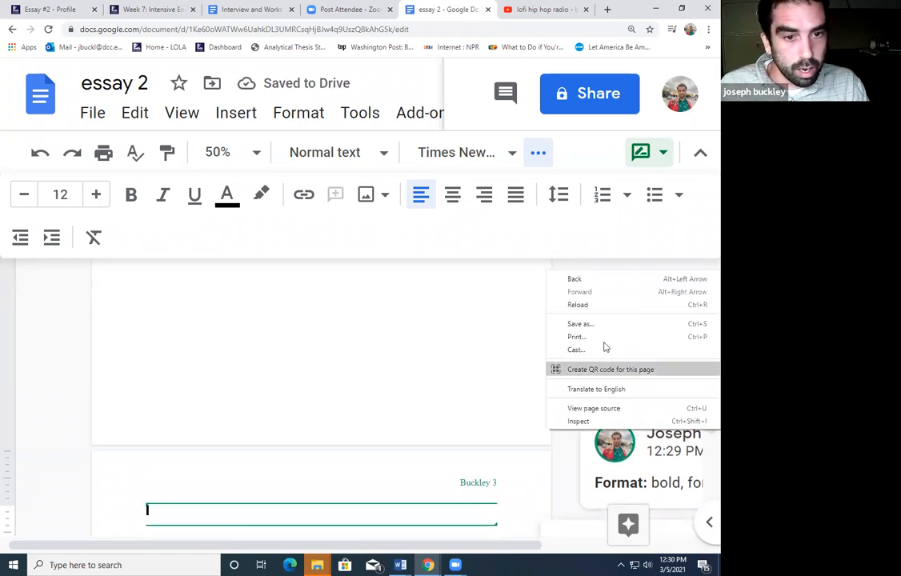
click(663, 160)
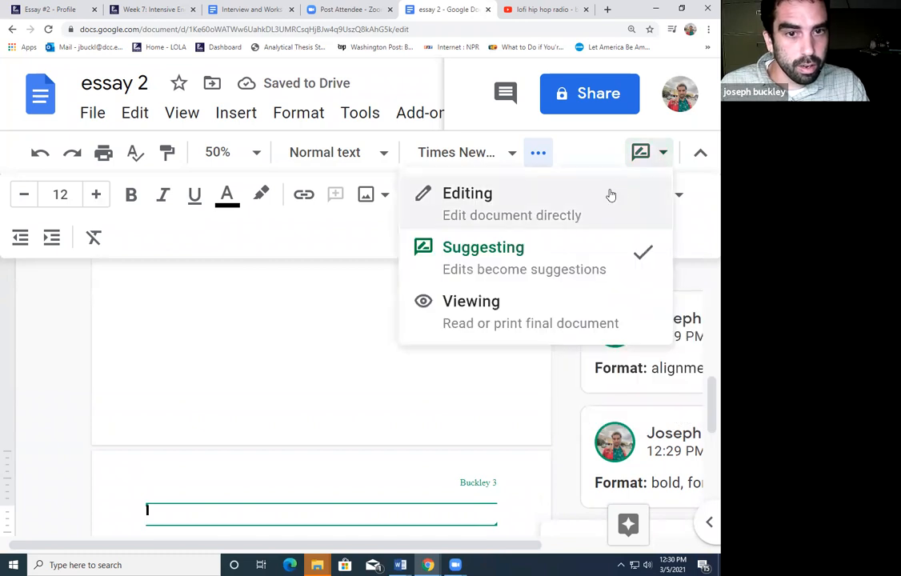
click(575, 246)
click(658, 166)
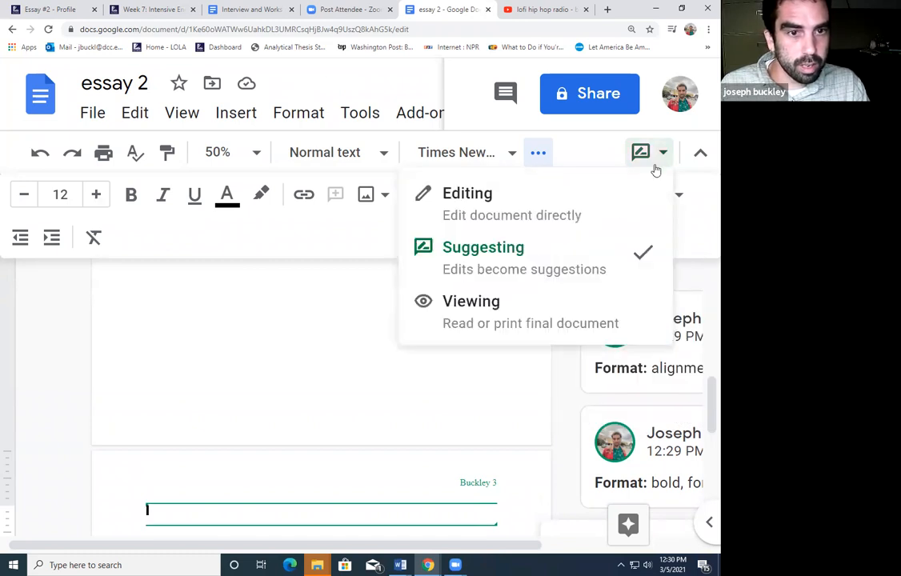
click(644, 253)
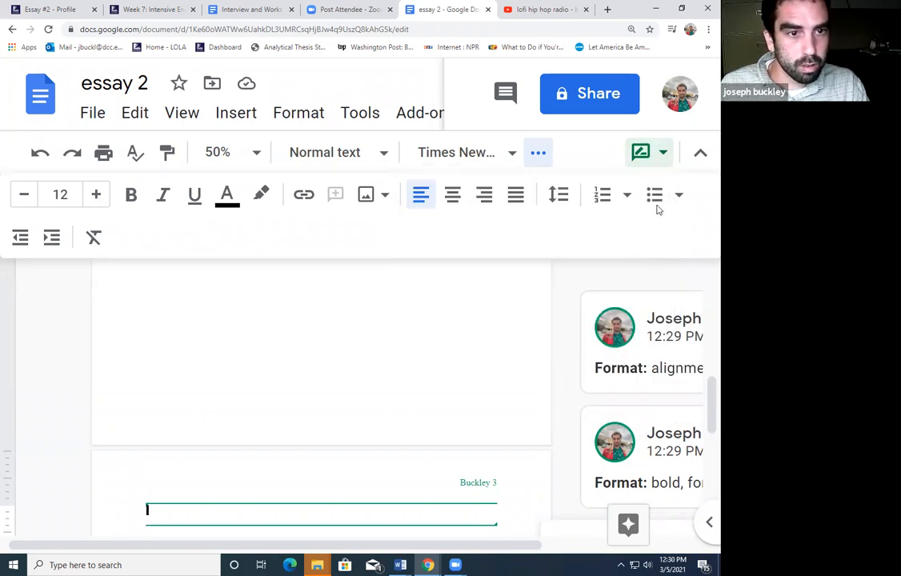
click(666, 159)
click(495, 255)
click(640, 156)
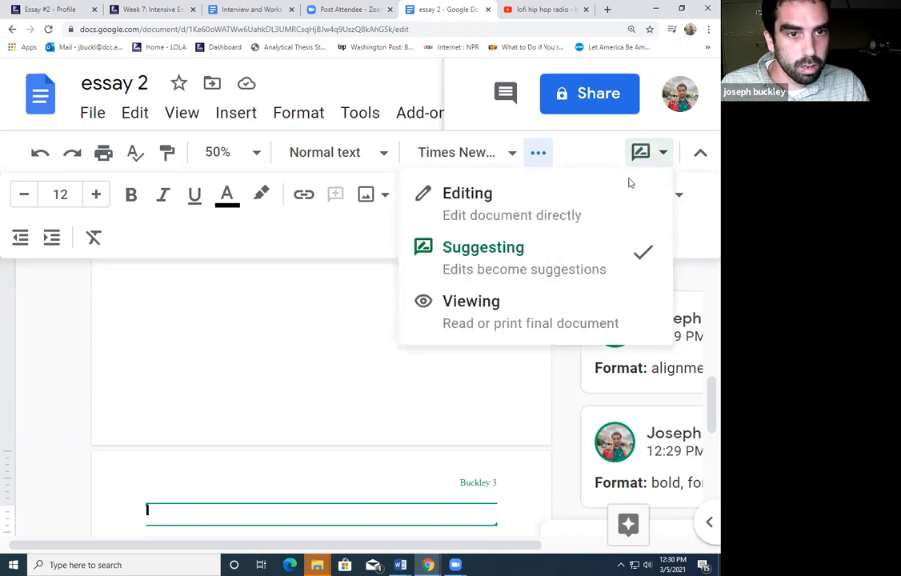
click(554, 214)
scroll(483, 342, down, 2)
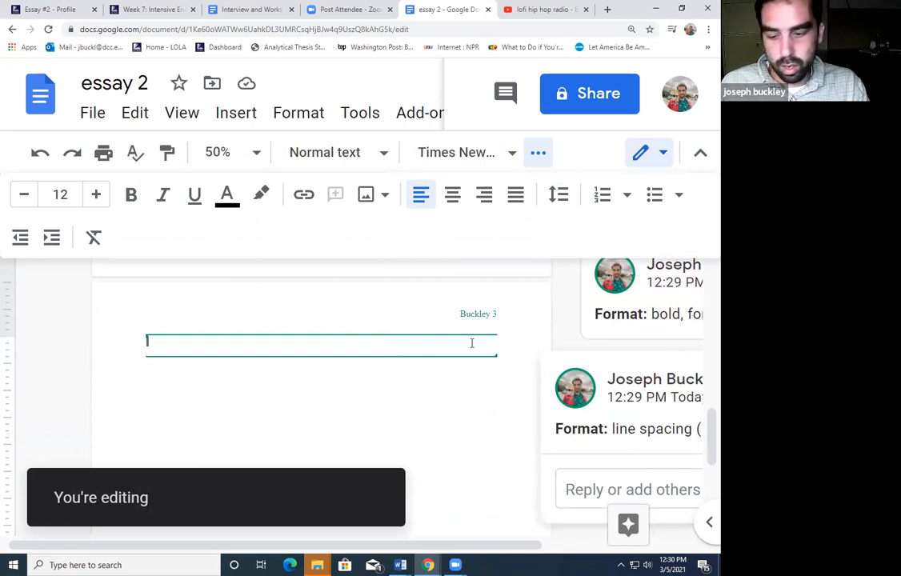
text(Works Cited)
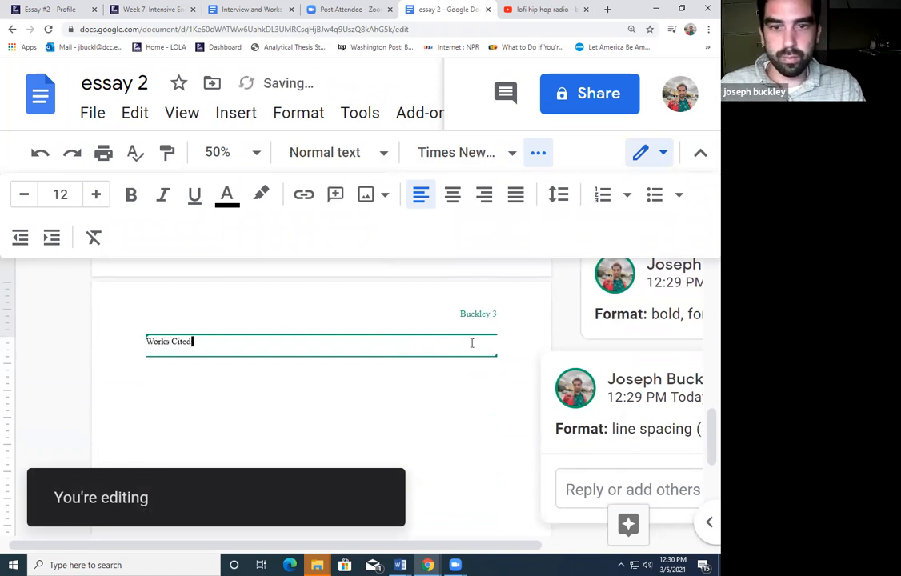
Center the Works Cited heading and add a left-aligned personal interview citation dated 25 Feb. 2021
click(452, 194)
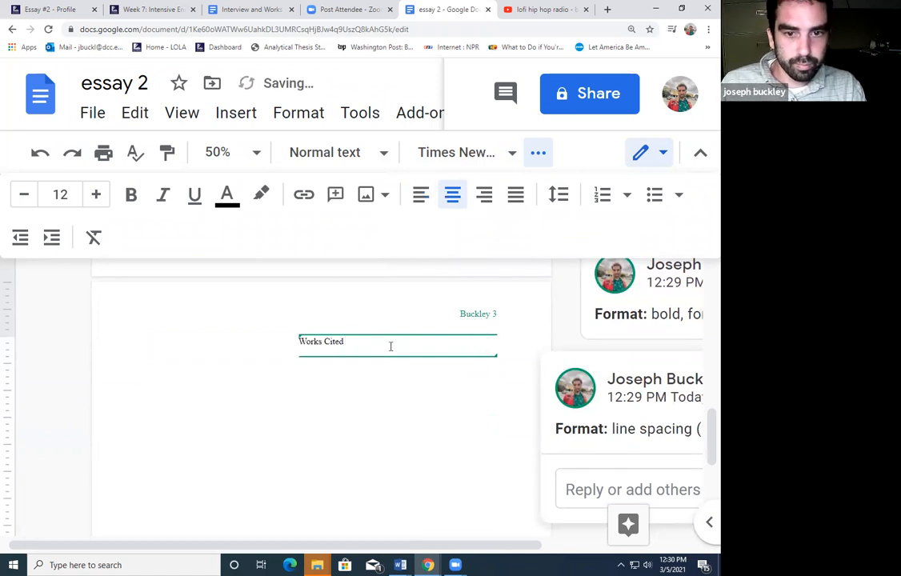
key(Return)
click(421, 196)
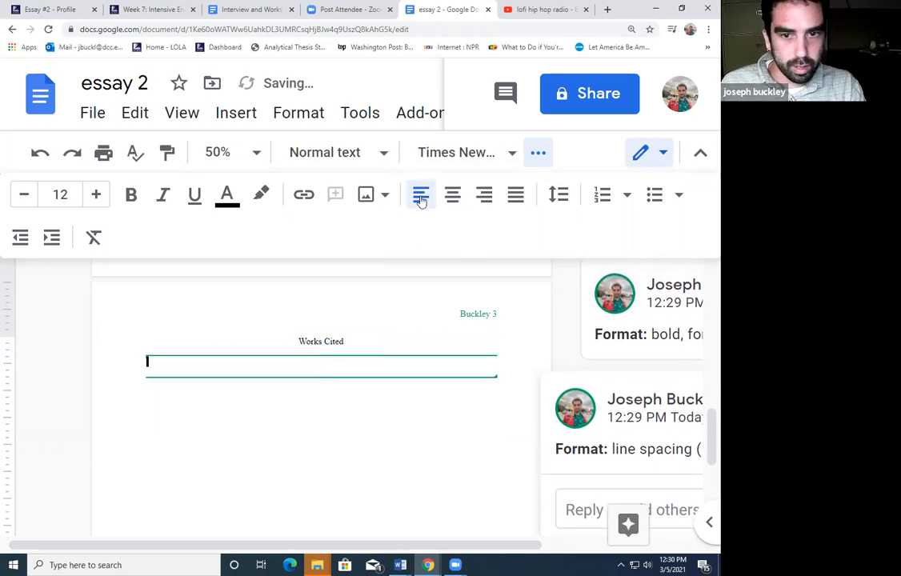
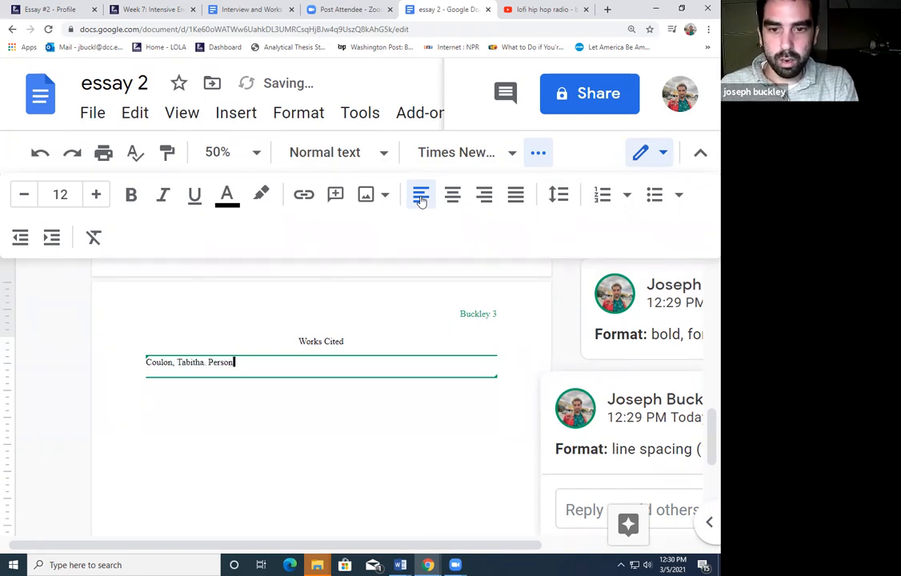
text(al Interview. 25 Fe)
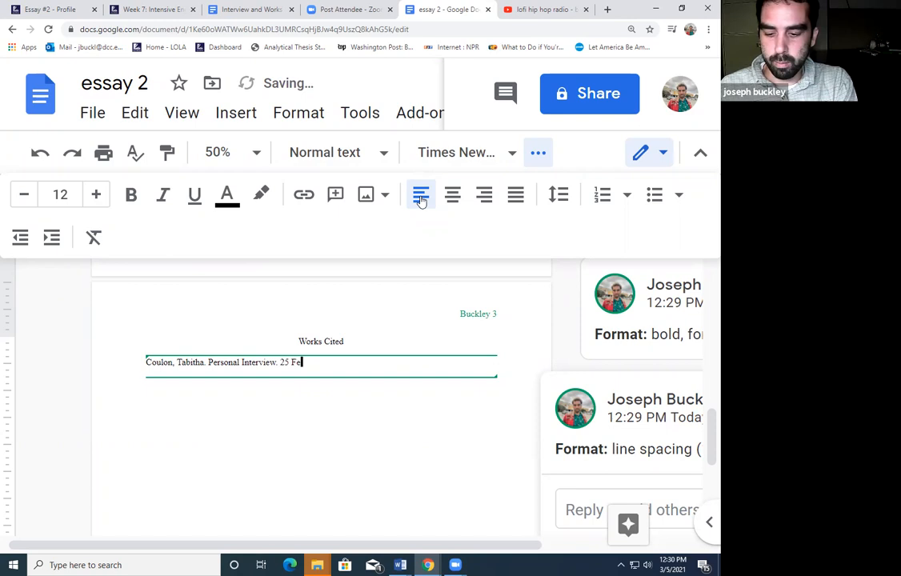
text(b. 2021)
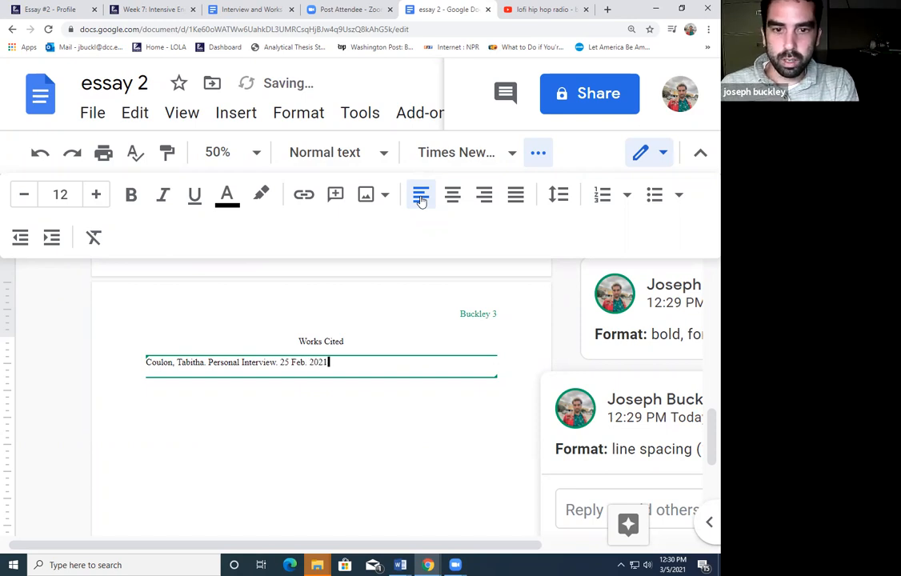
text(.)
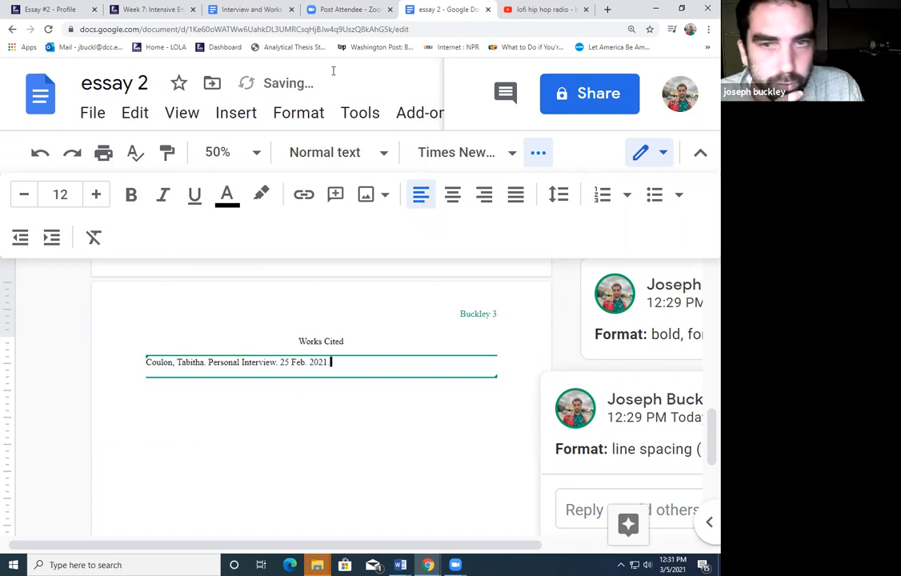
click(92, 112)
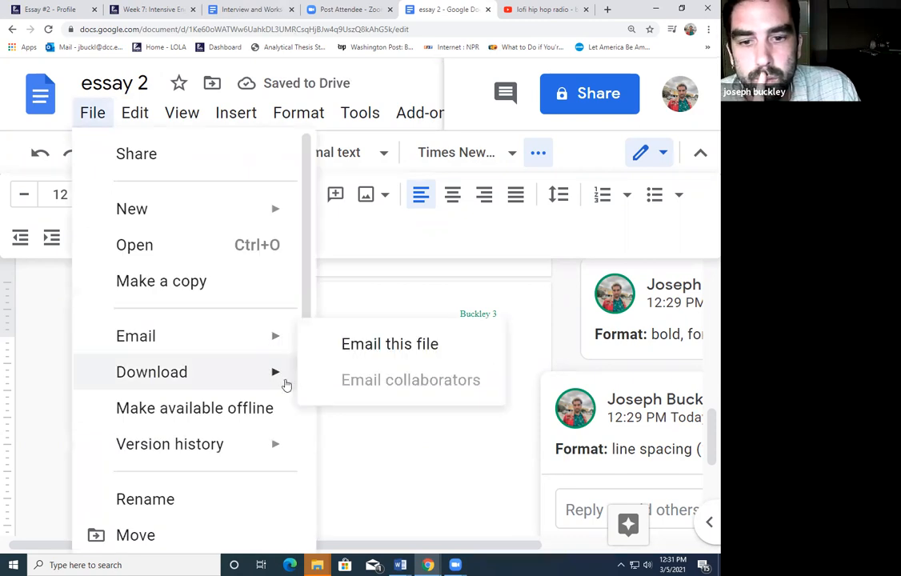
Download essay 2 as a Microsoft Word (.docx) file
mouse_move(280, 376)
click(396, 152)
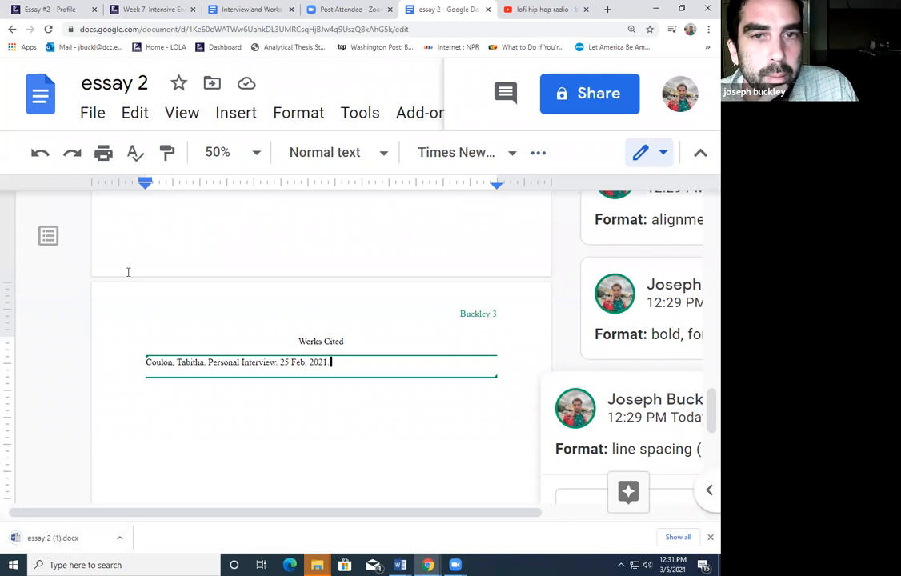
click(104, 6)
In Canvas, open the Essay #2 - Profile file submission form in Student View
click(64, 8)
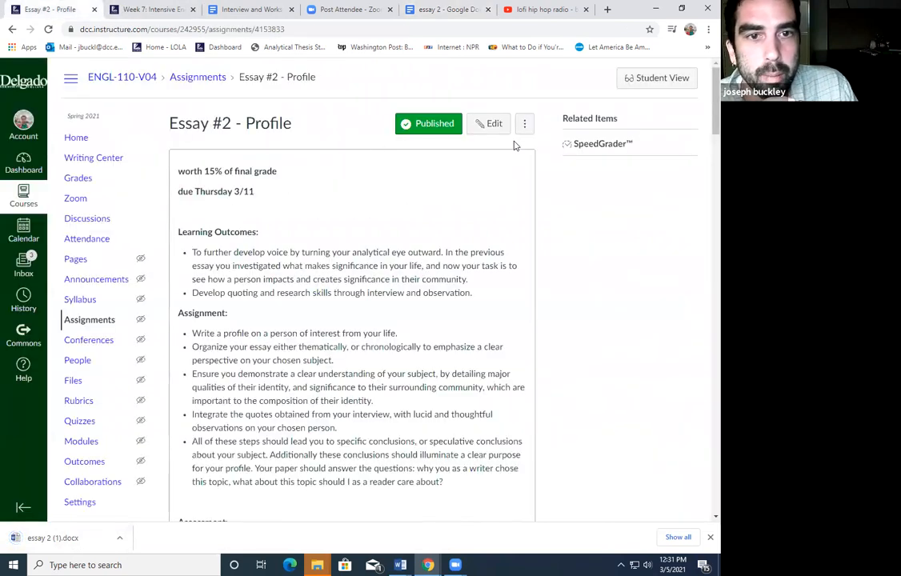
click(649, 77)
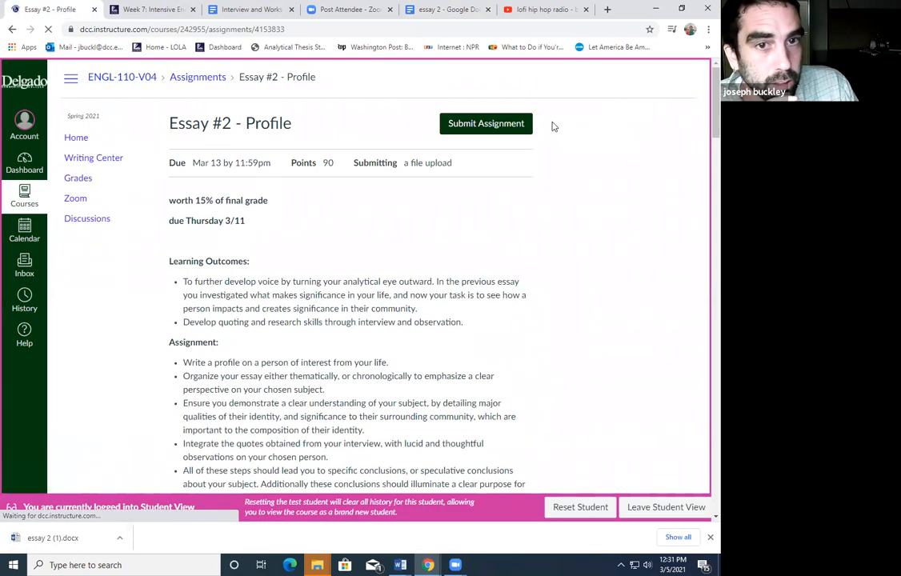
click(518, 130)
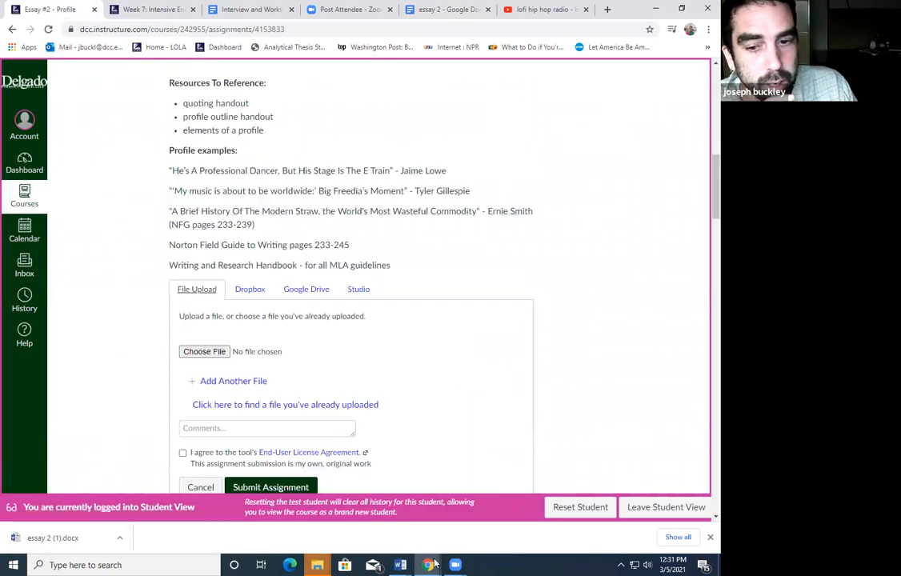